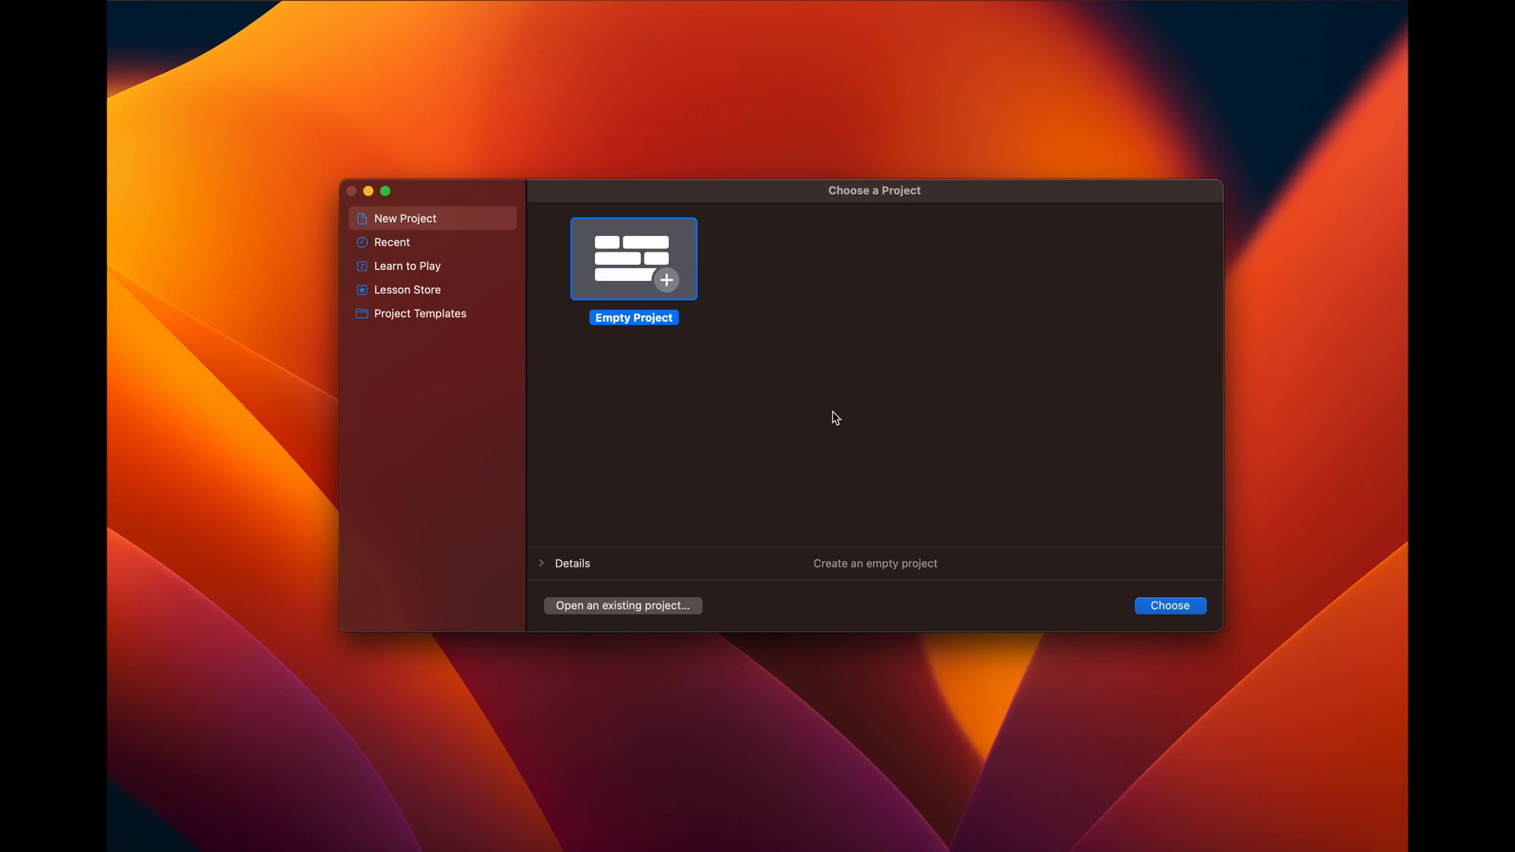
- Create an empty project with a software instrument track and play a few test notes with Musical Typing
{"action": "left_click", "coordinate": [1183, 606]}
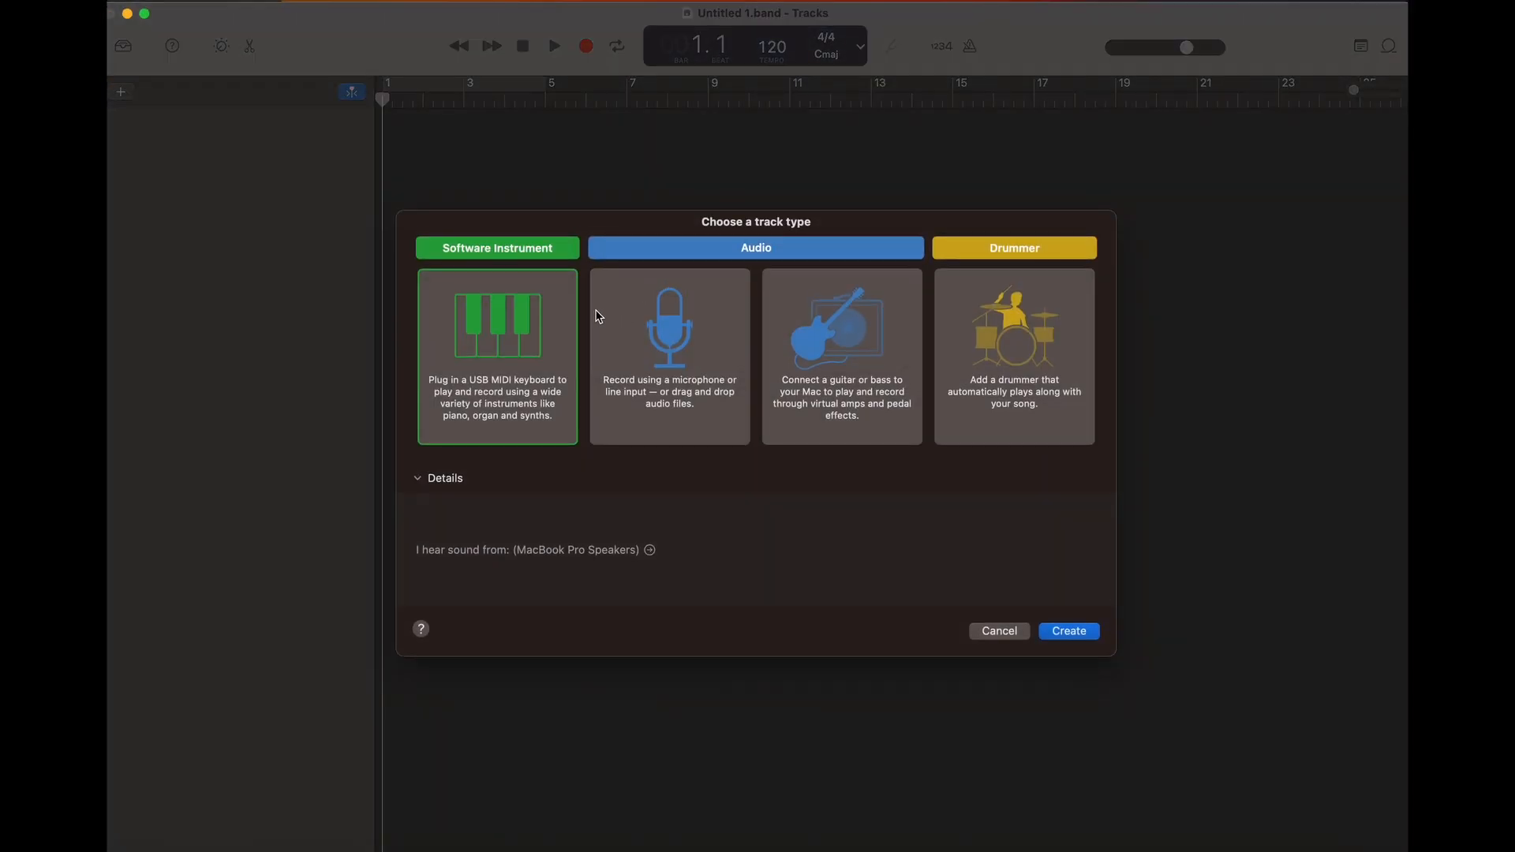
{"action": "double_click", "coordinate": [488, 352]}
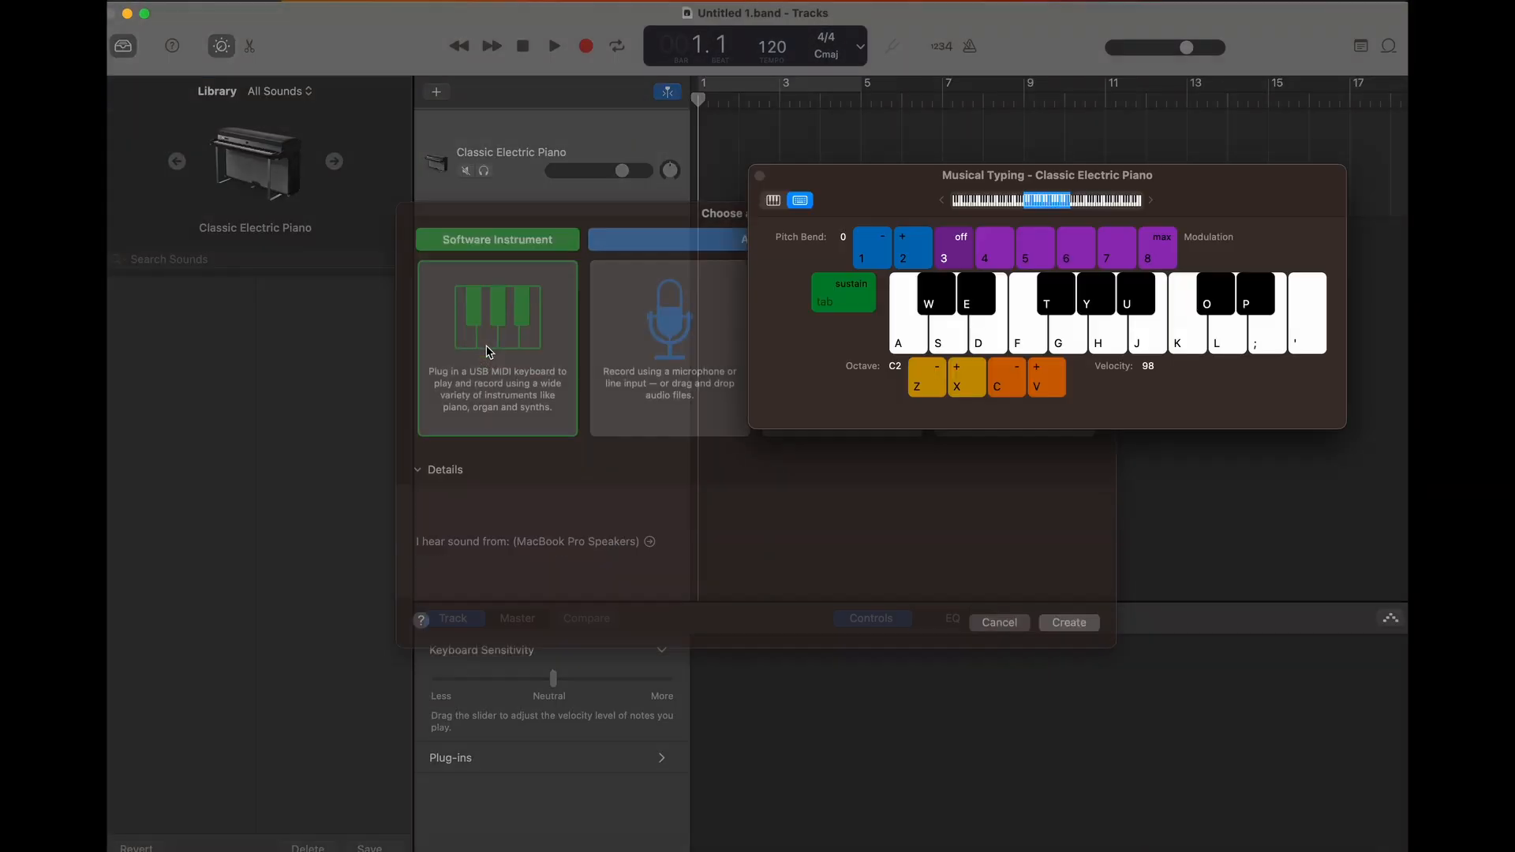
{"action": "left_click", "coordinate": [1000, 337]}
{"action": "left_click", "coordinate": [1000, 336]}
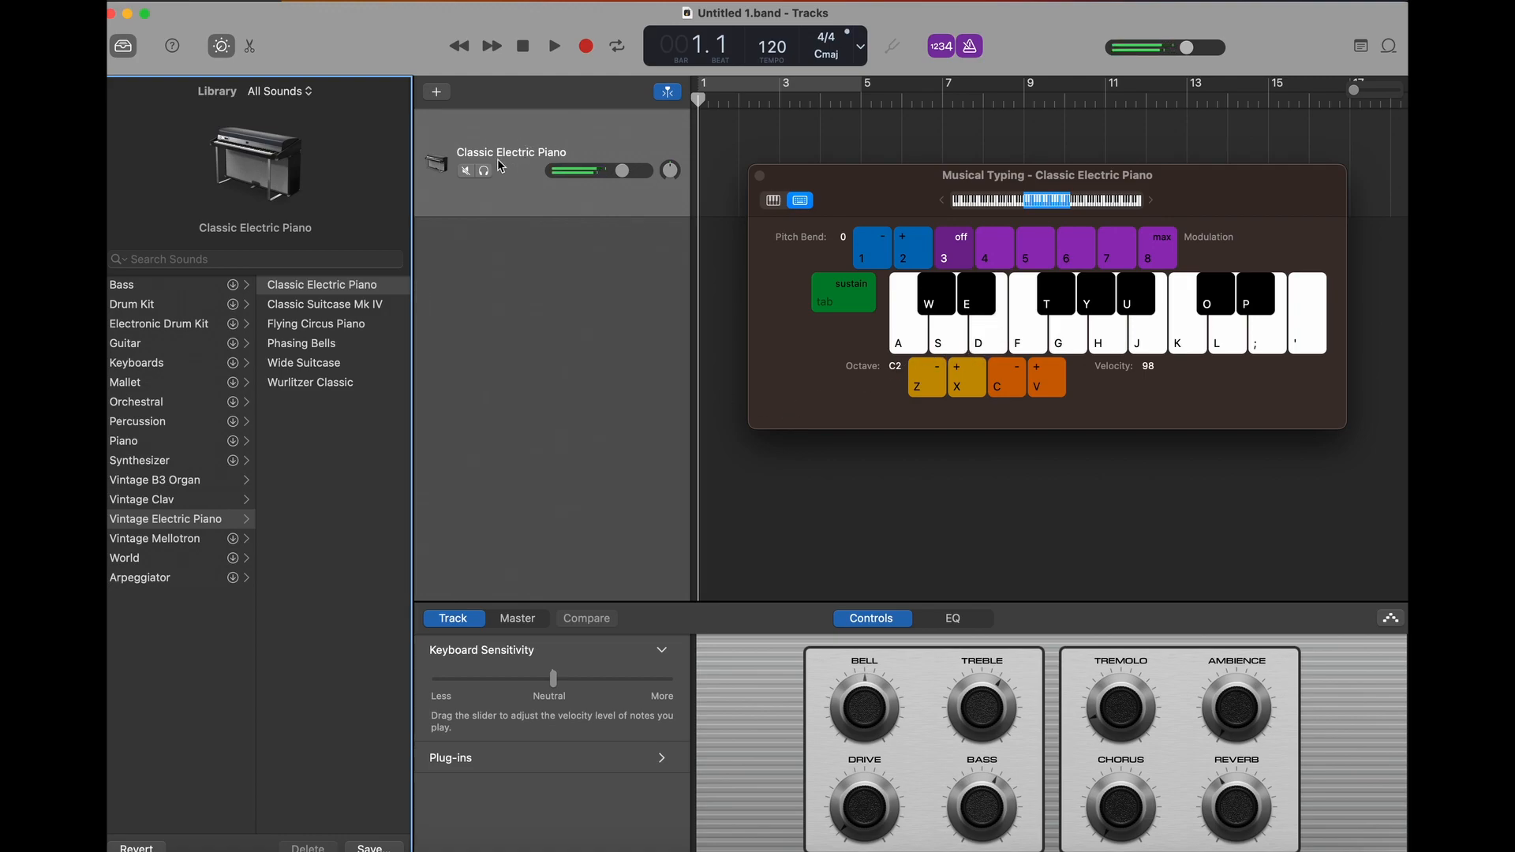
{"action": "key", "text": "t"}
- Replace the track's E-Piano instrument plug-in with ViDesk's SMInstrument audio unit
{"action": "left_click", "coordinate": [456, 758]}
{"action": "scroll", "coordinate": [636, 726], "scroll_direction": "down", "scroll_amount": 2}
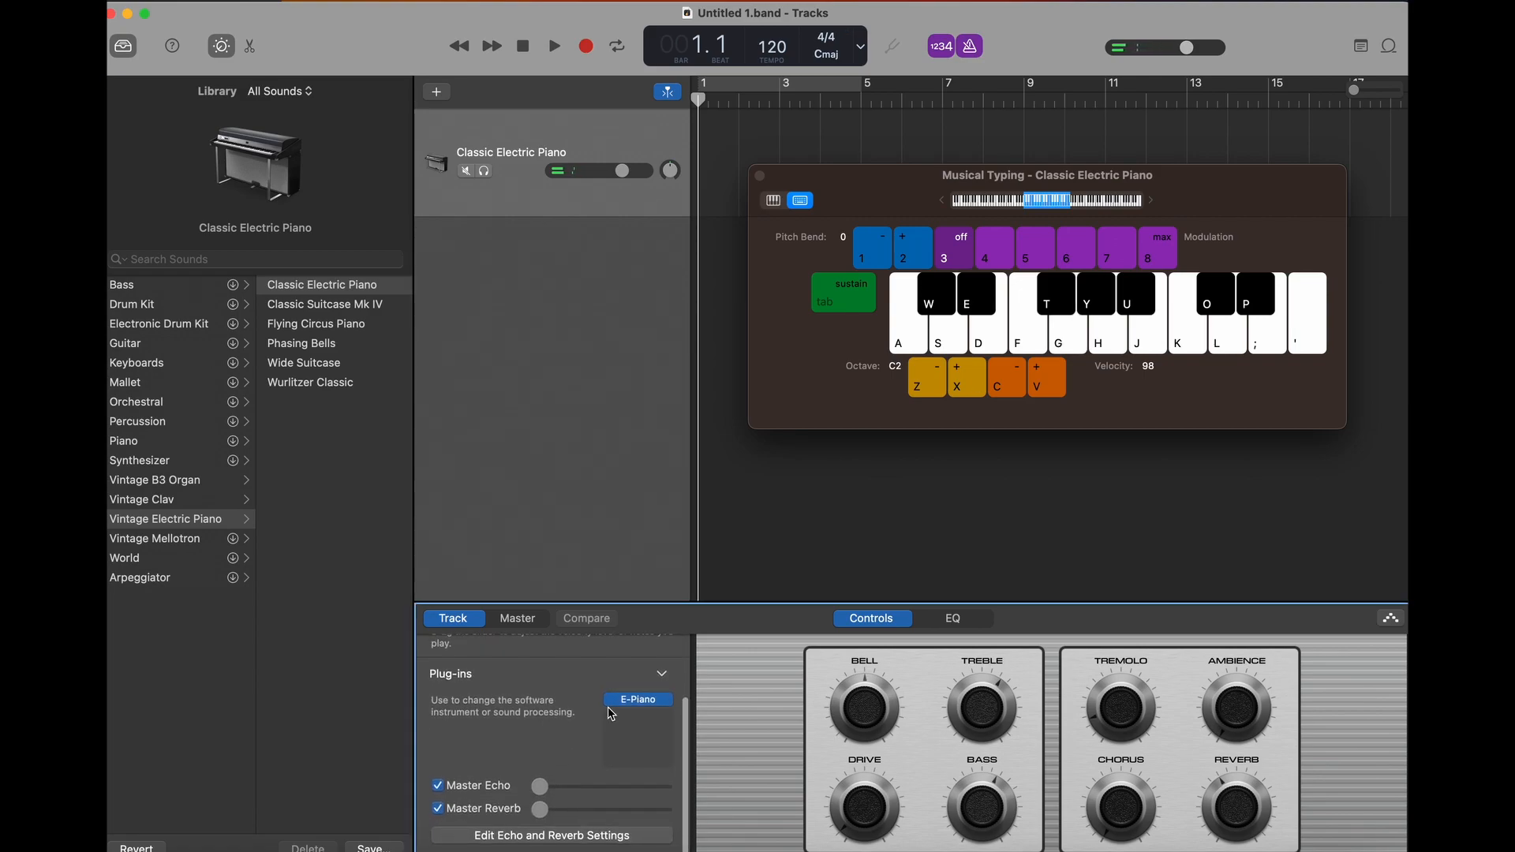
{"action": "left_click", "coordinate": [667, 703]}
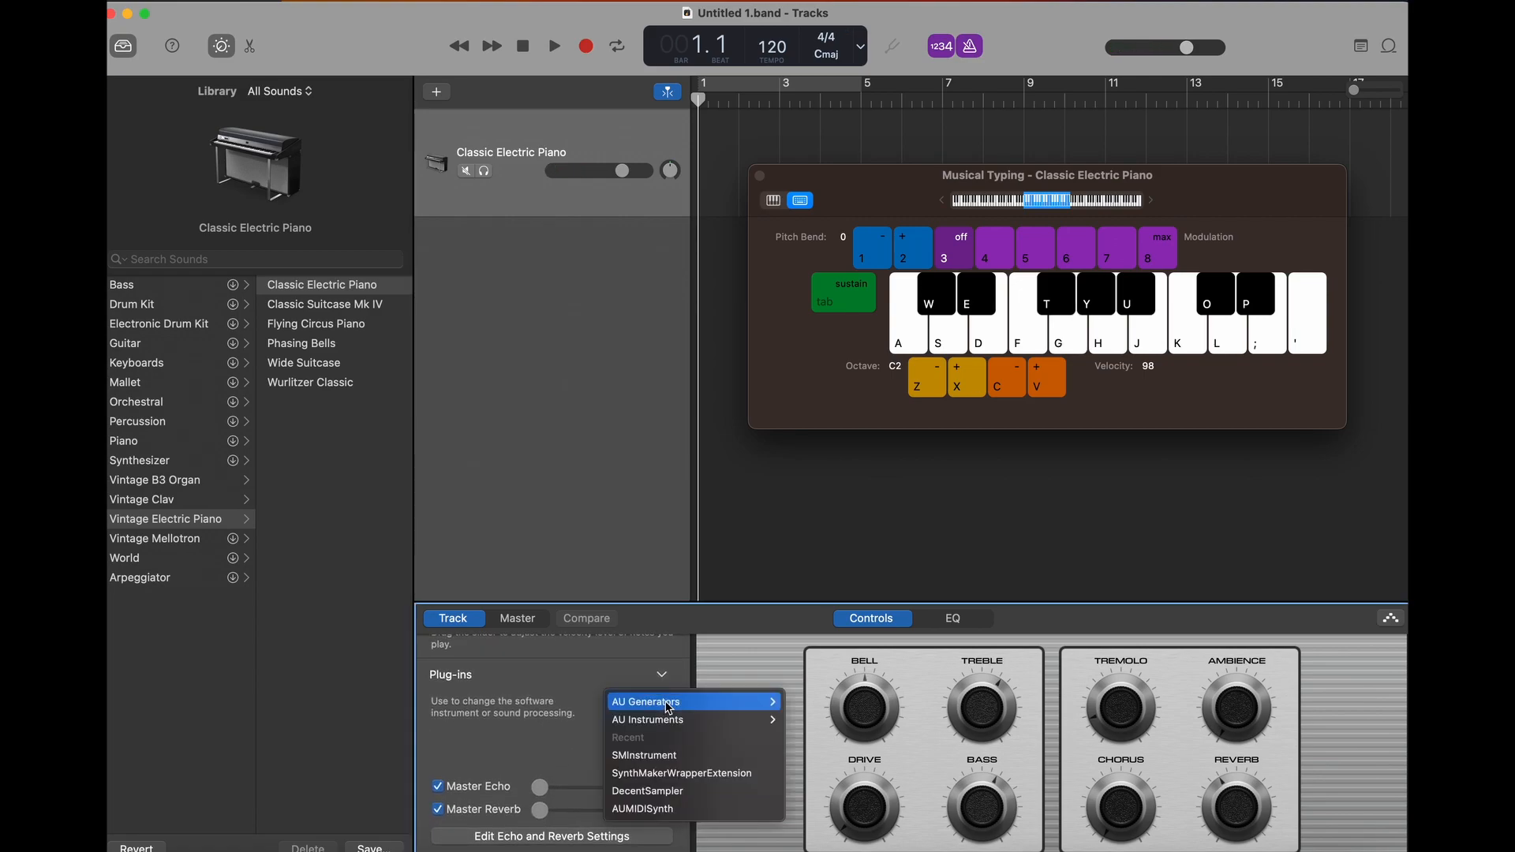
{"action": "mouse_move", "coordinate": [683, 720]}
{"action": "mouse_move", "coordinate": [856, 729]}
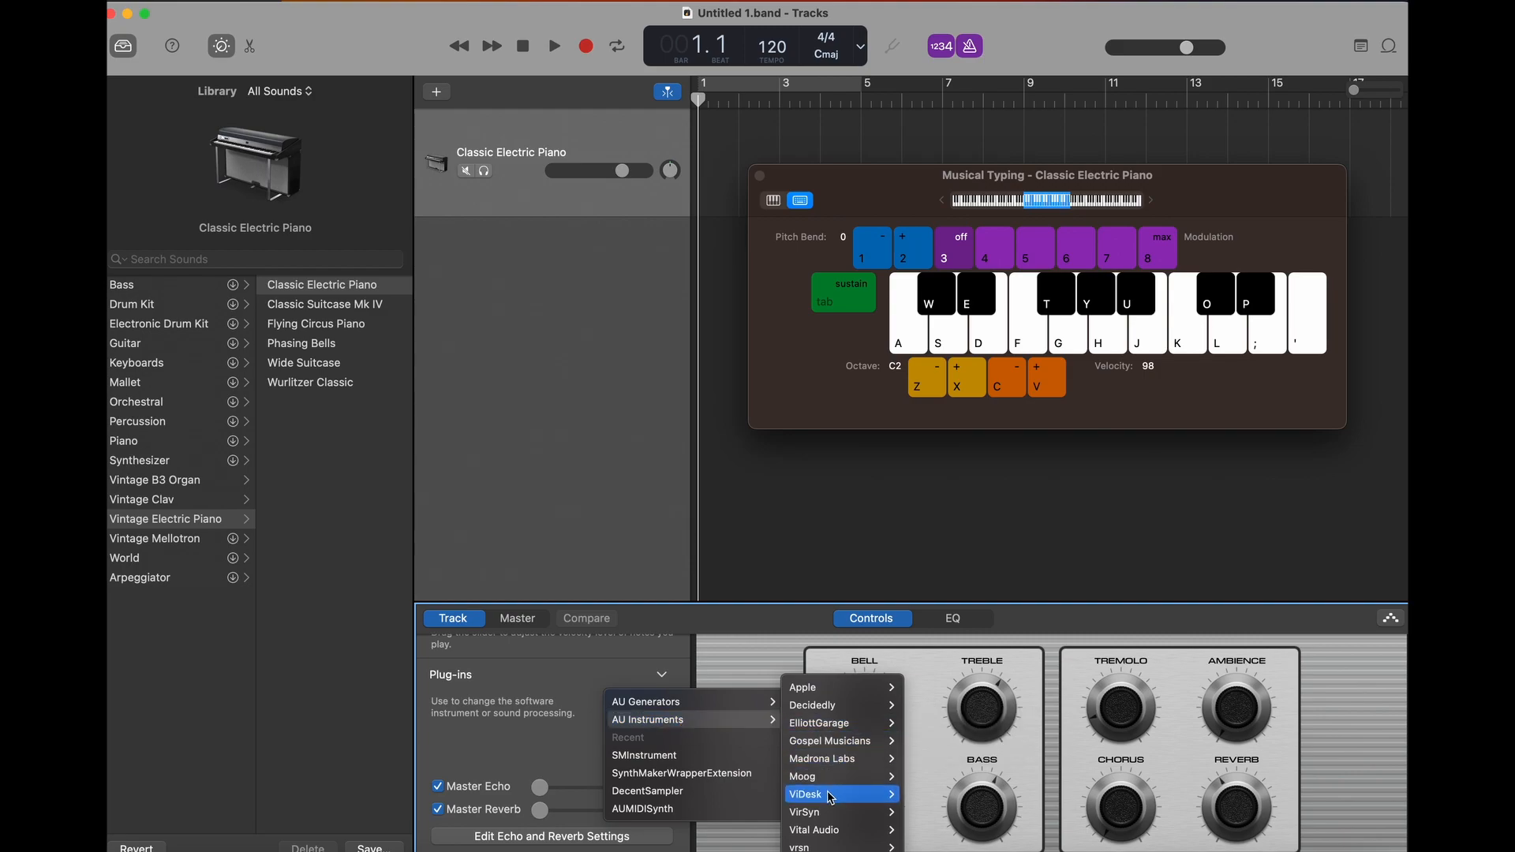
{"action": "mouse_move", "coordinate": [829, 794]}
{"action": "left_click", "coordinate": [935, 795]}
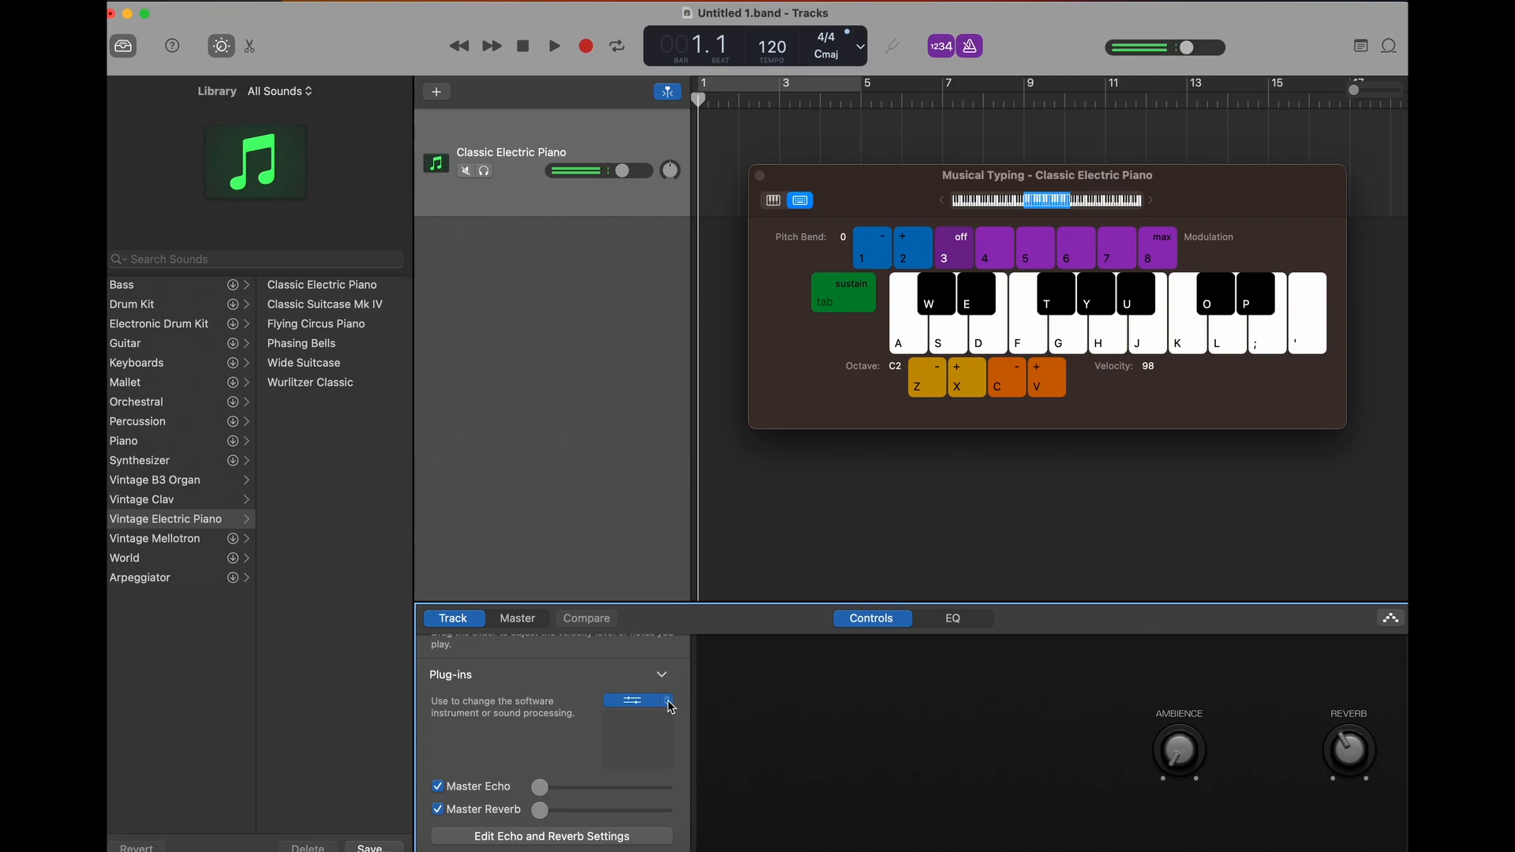
- Open the SMInstrument editor and expand the SineSynth custom instrument to show its internal schematic
{"action": "left_click", "coordinate": [635, 701]}
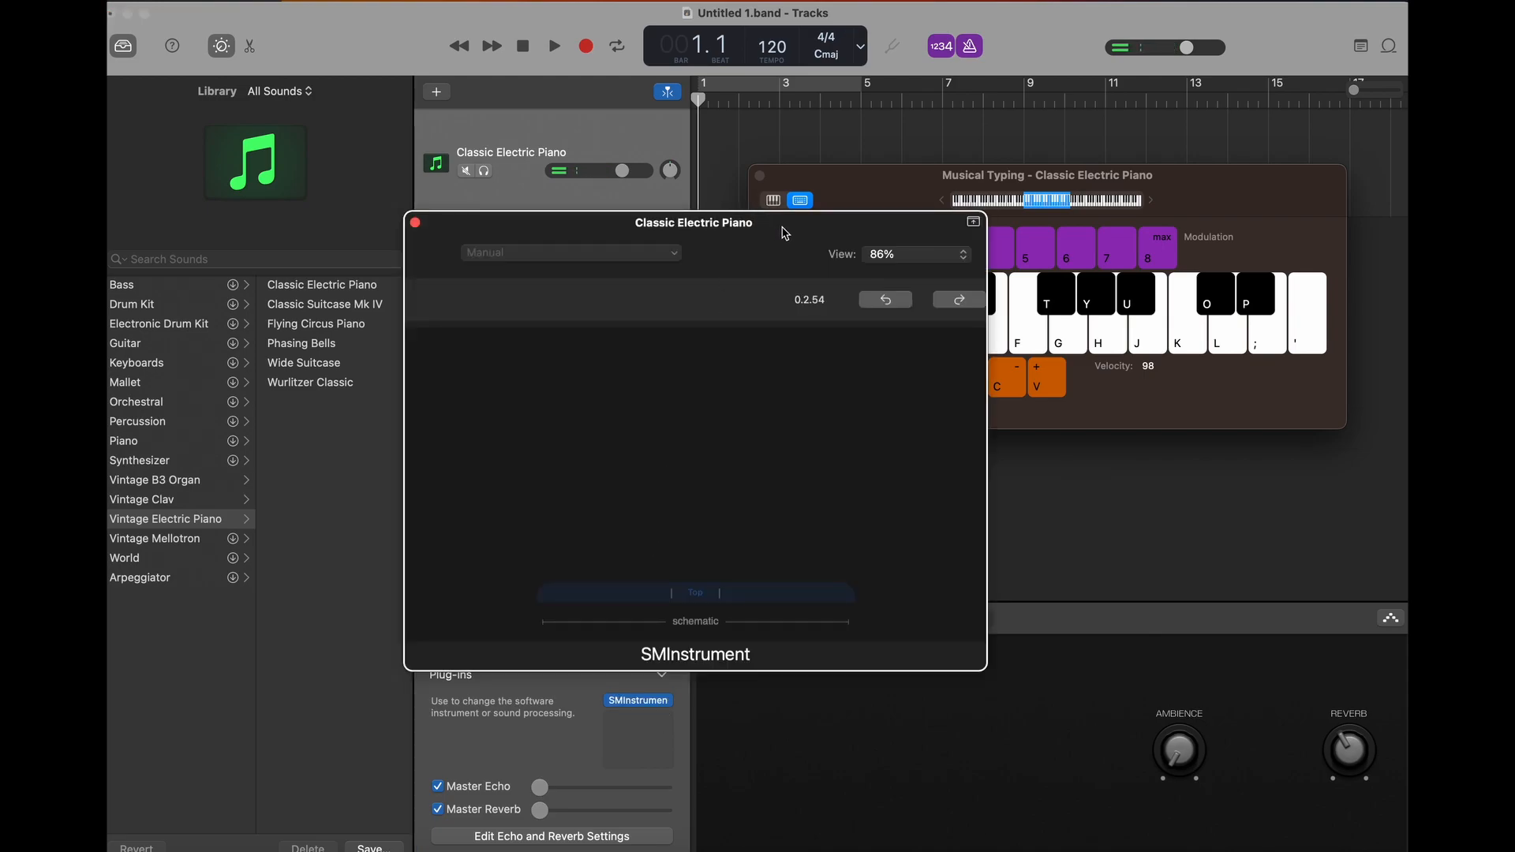
{"action": "left_click_drag", "start_coordinate": [783, 233], "coordinate": [943, 182]}
{"action": "scroll", "coordinate": [892, 441], "scroll_direction": "down", "scroll_amount": 5}
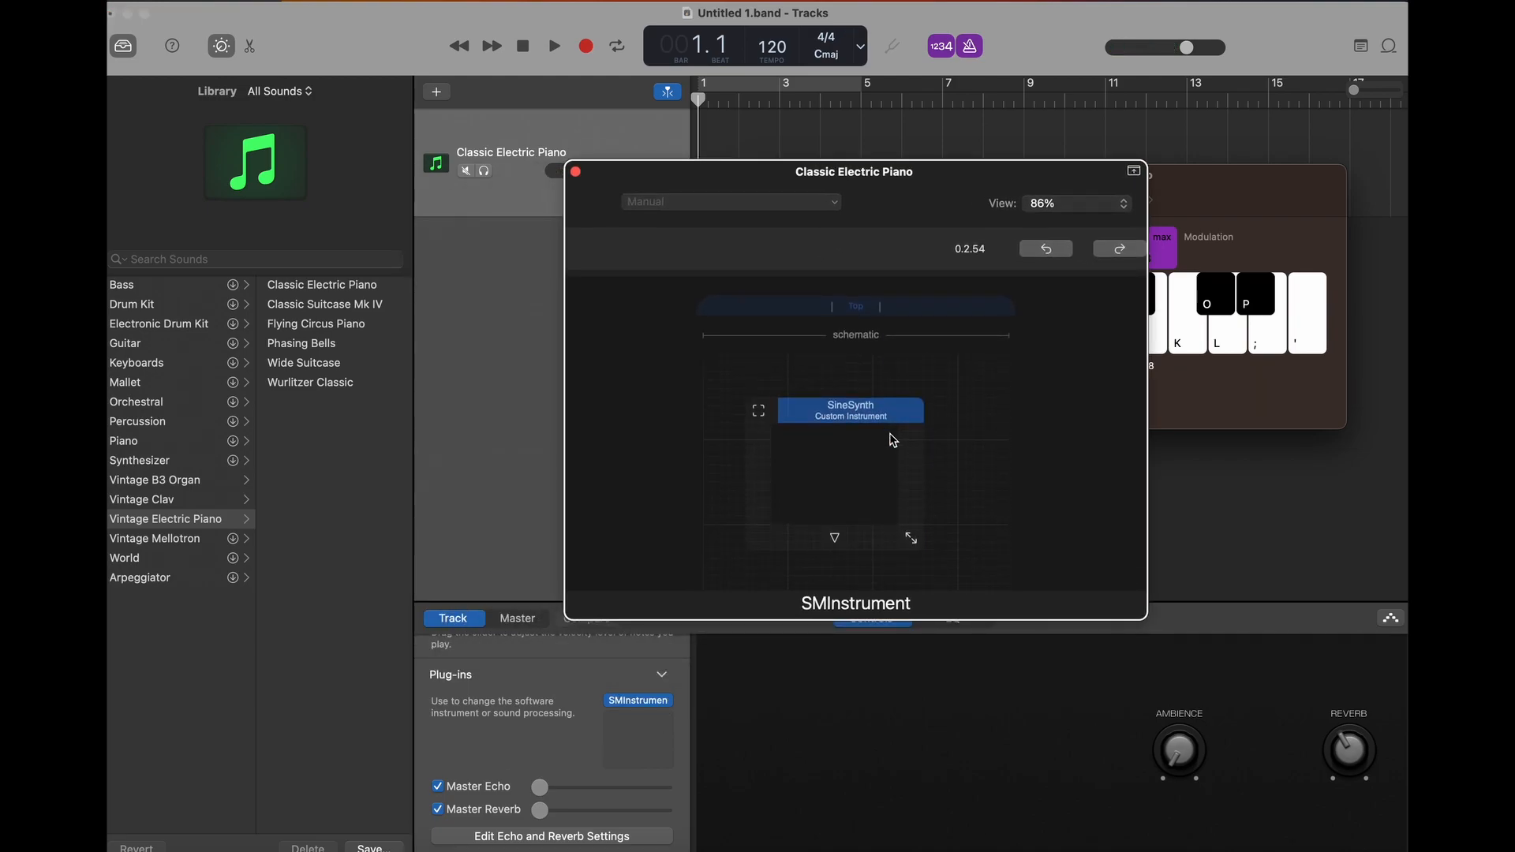
{"action": "left_click_drag", "start_coordinate": [846, 407], "coordinate": [883, 396]}
{"action": "scroll", "coordinate": [999, 461], "scroll_direction": "down", "scroll_amount": 3}
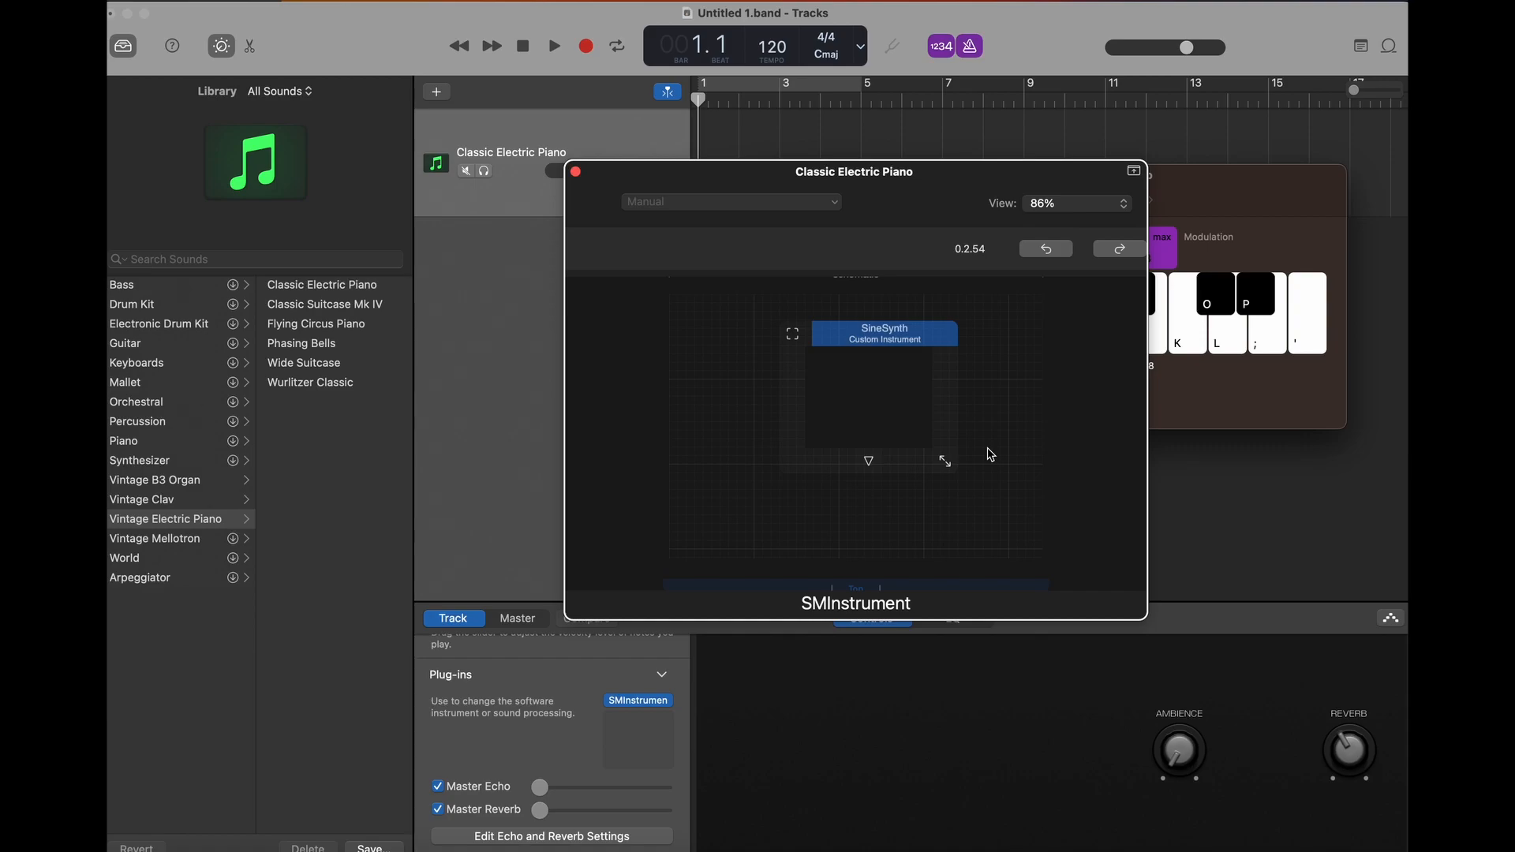
{"action": "left_click", "coordinate": [859, 345]}
{"action": "left_click", "coordinate": [868, 461]}
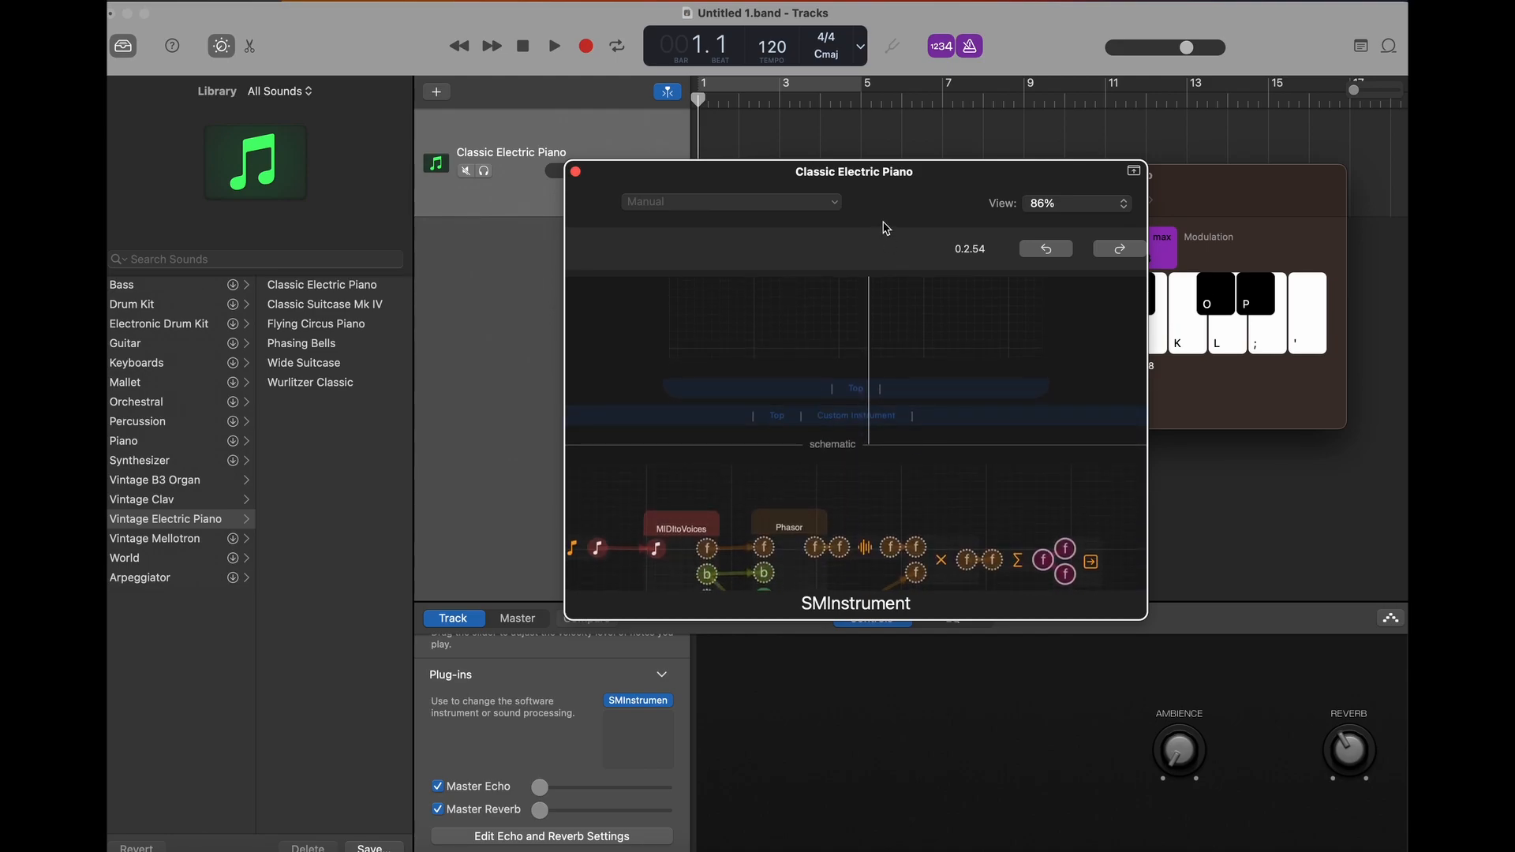
- Reposition the SMInstrument window, enlarge it to 138% view and close it
{"action": "left_click_drag", "start_coordinate": [933, 175], "coordinate": [797, 101]}
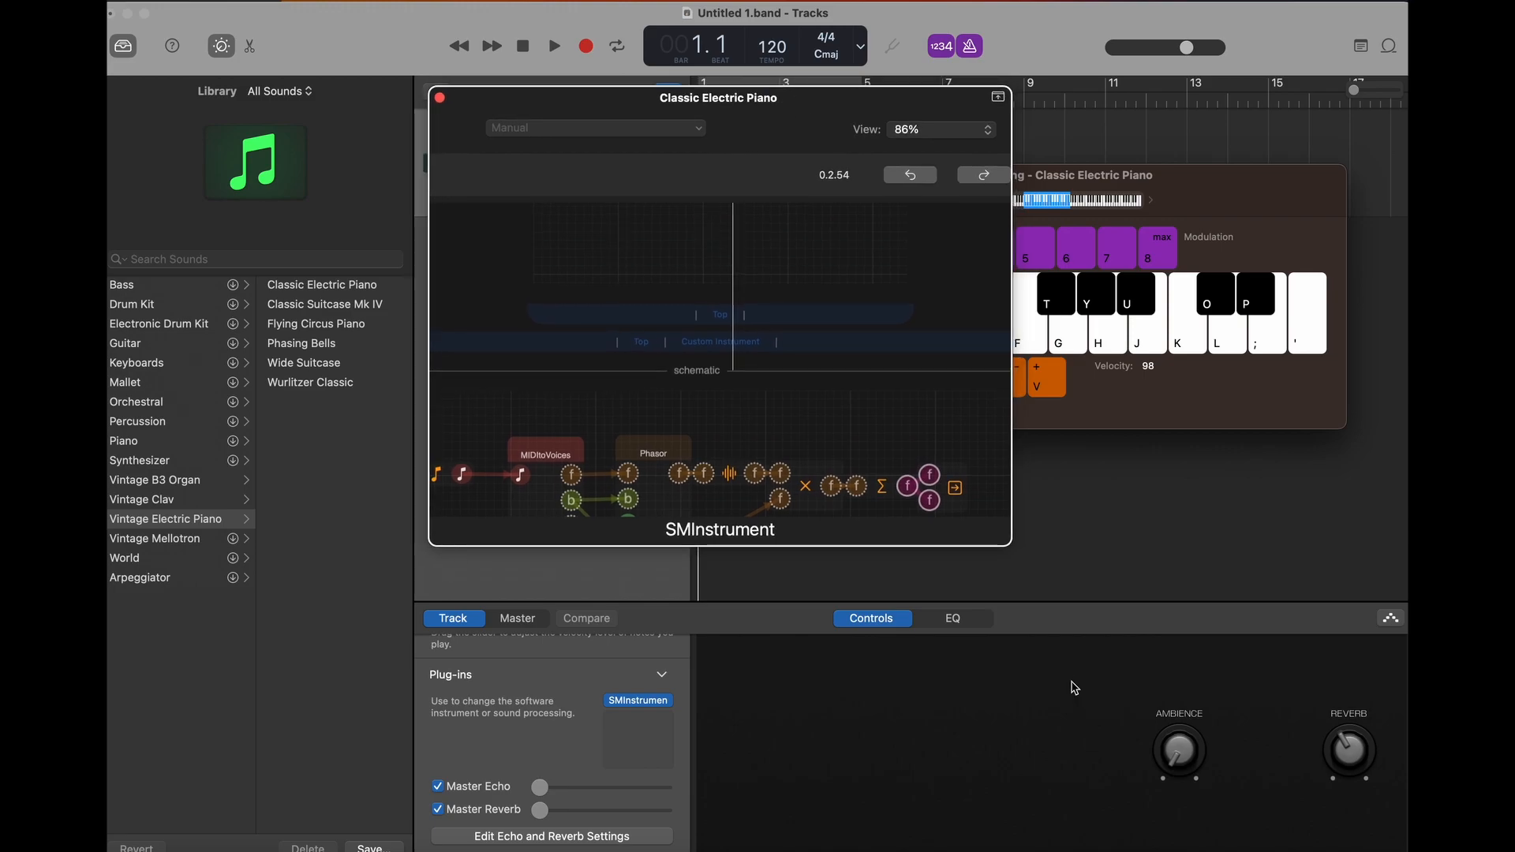
{"action": "left_click_drag", "start_coordinate": [1005, 546], "coordinate": [1367, 767]}
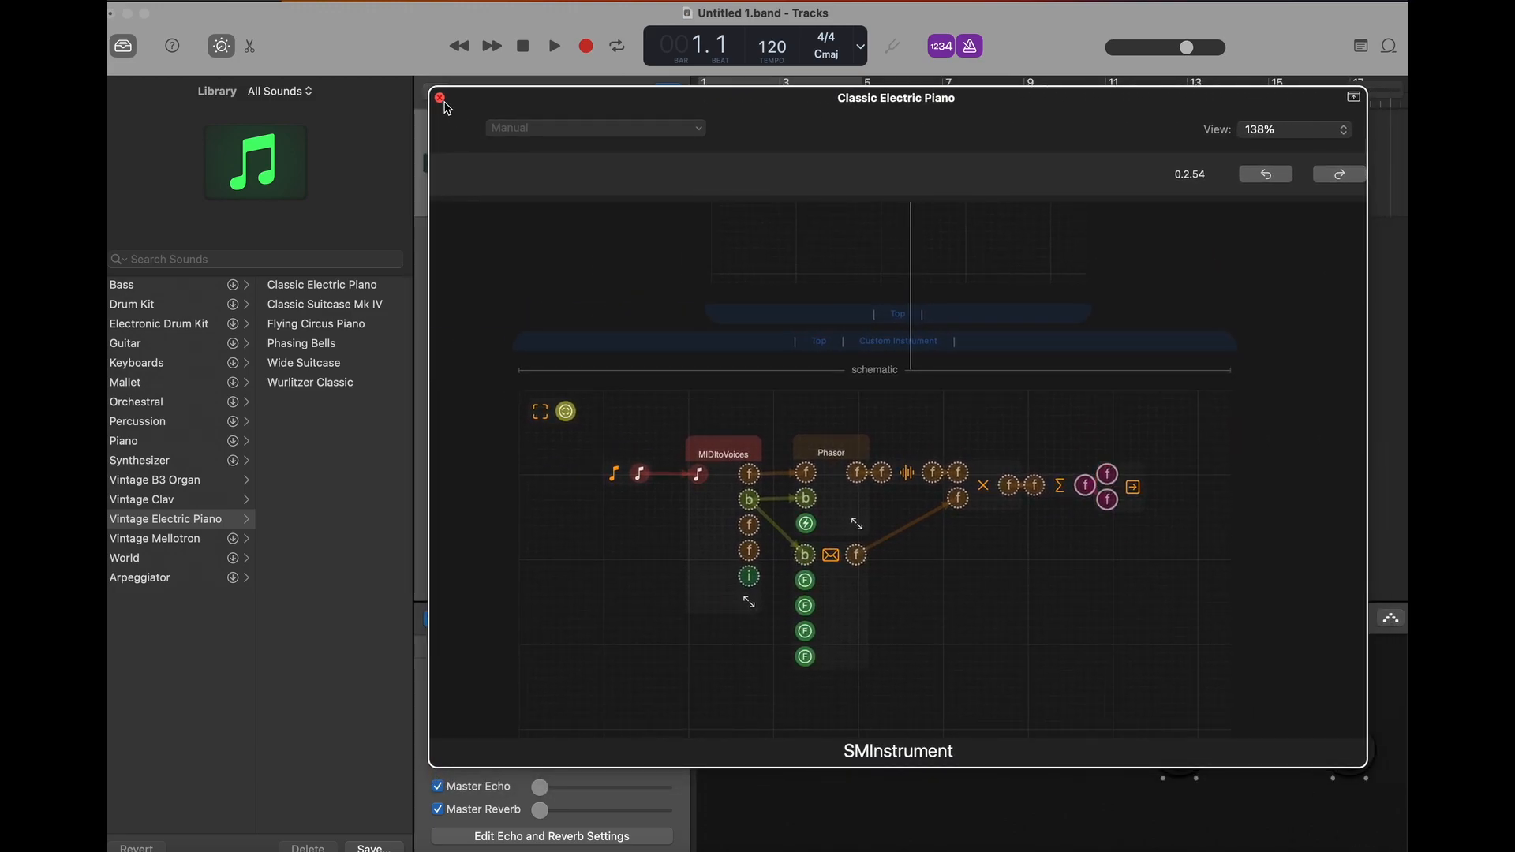
{"action": "left_click", "coordinate": [440, 98]}
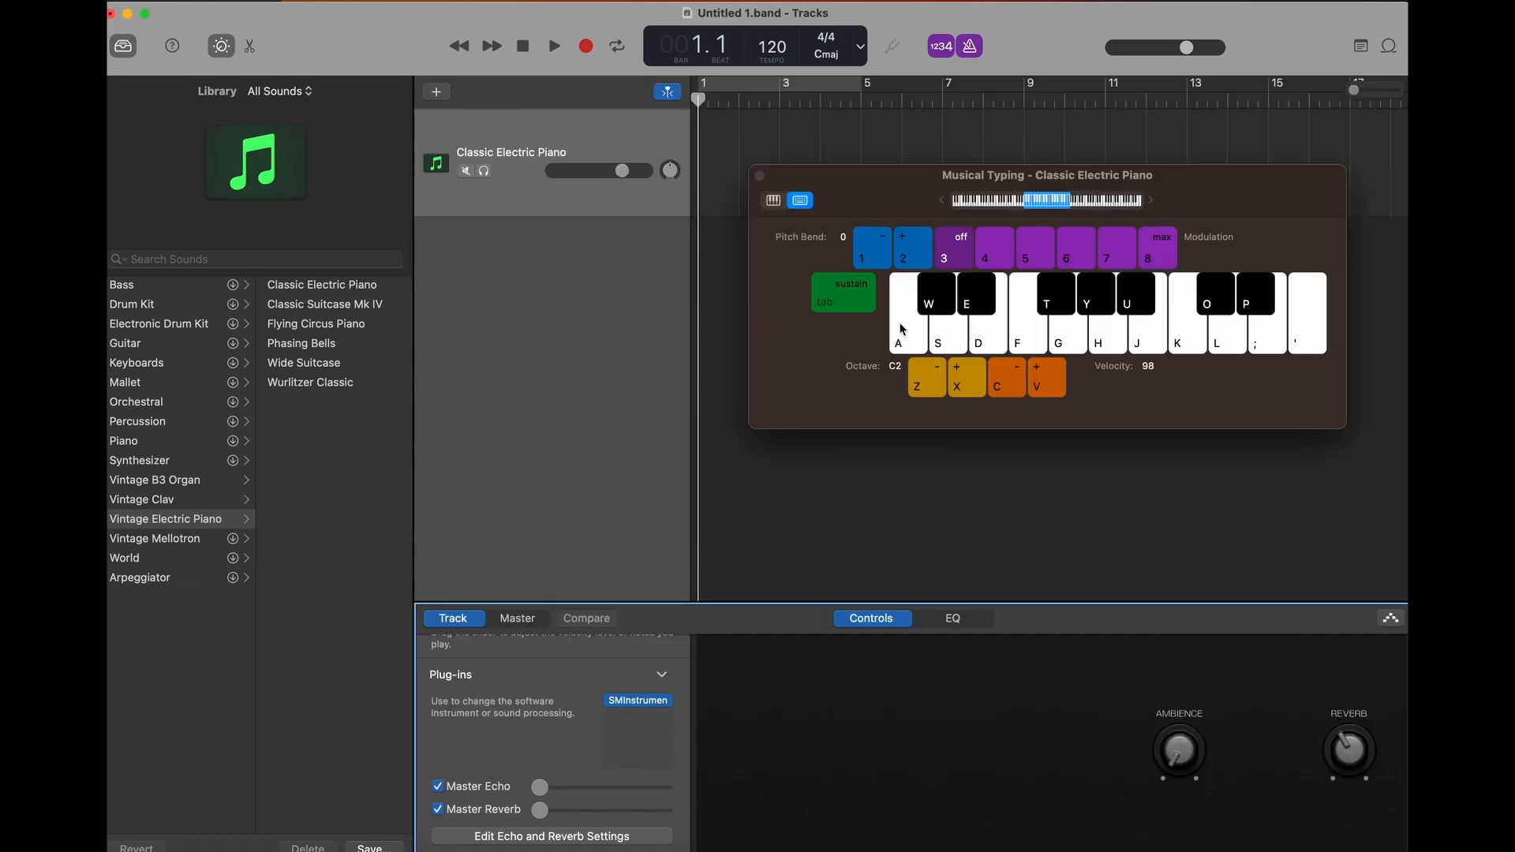
- Play test notes of the sine synth on the Musical Typing keyboard and close the keyboard window
{"action": "left_click", "coordinate": [926, 329]}
{"action": "left_click", "coordinate": [948, 331]}
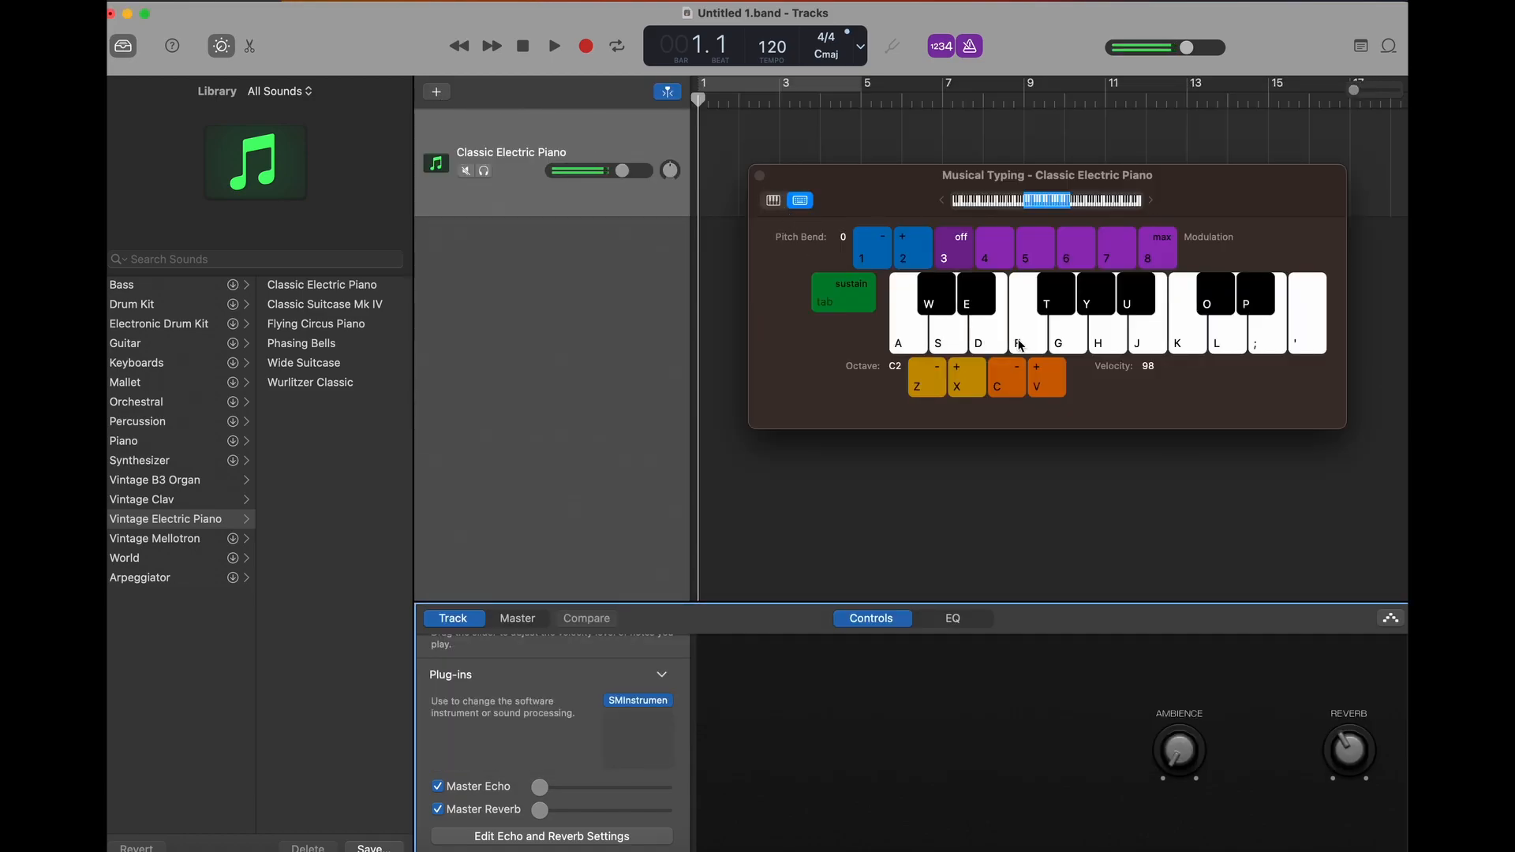
{"action": "left_click", "coordinate": [1030, 347]}
{"action": "left_click", "coordinate": [760, 176]}
- Create a MIDI region in bar 1 of the Classic Electric Piano track and open it in the Piano Roll
{"action": "left_click", "coordinate": [713, 152]}
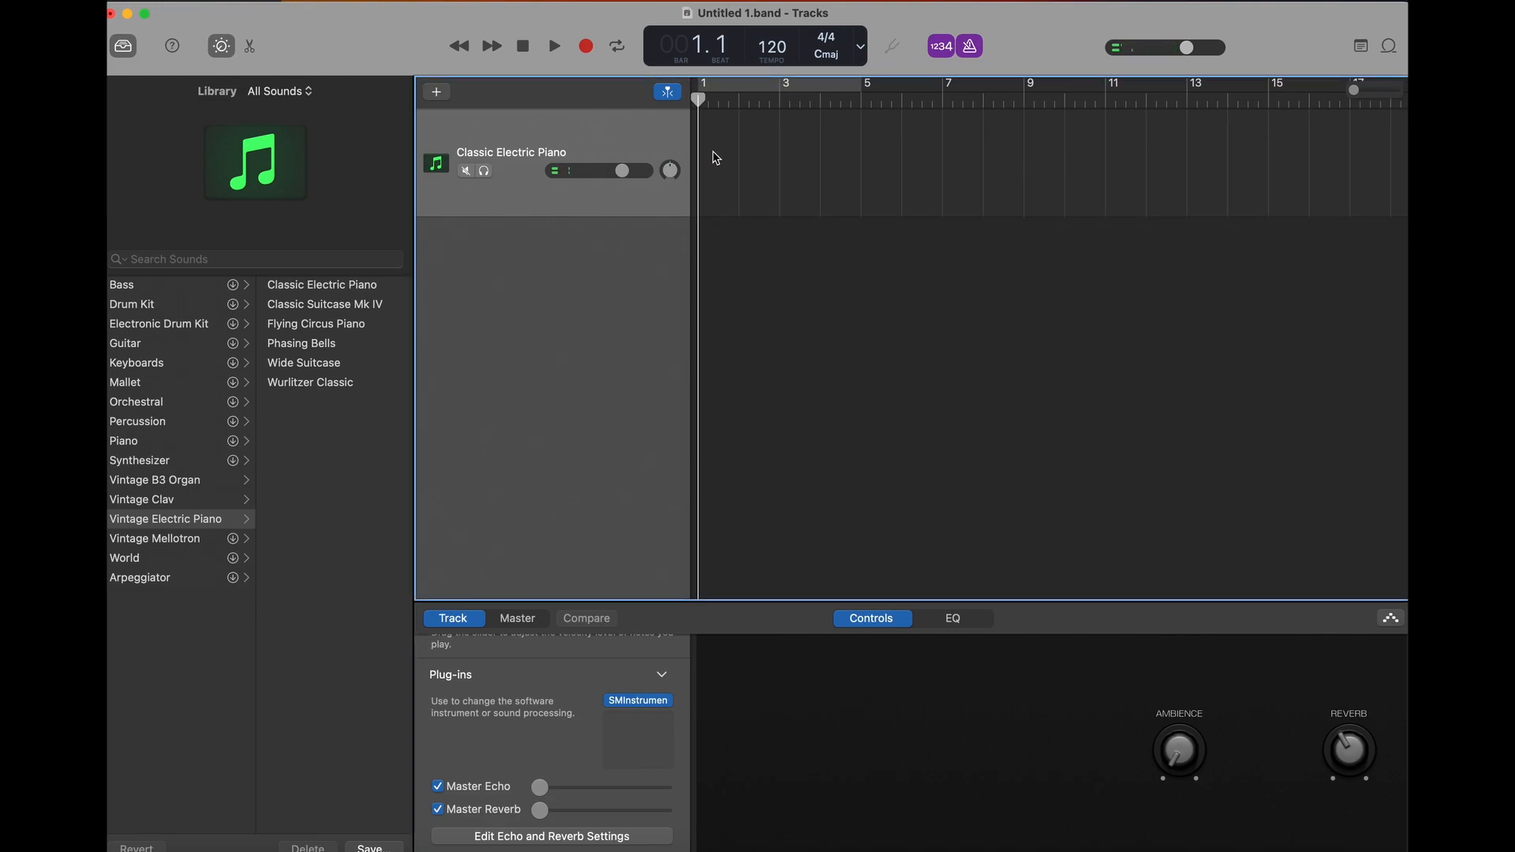
{"action": "right_click", "coordinate": [716, 158]}
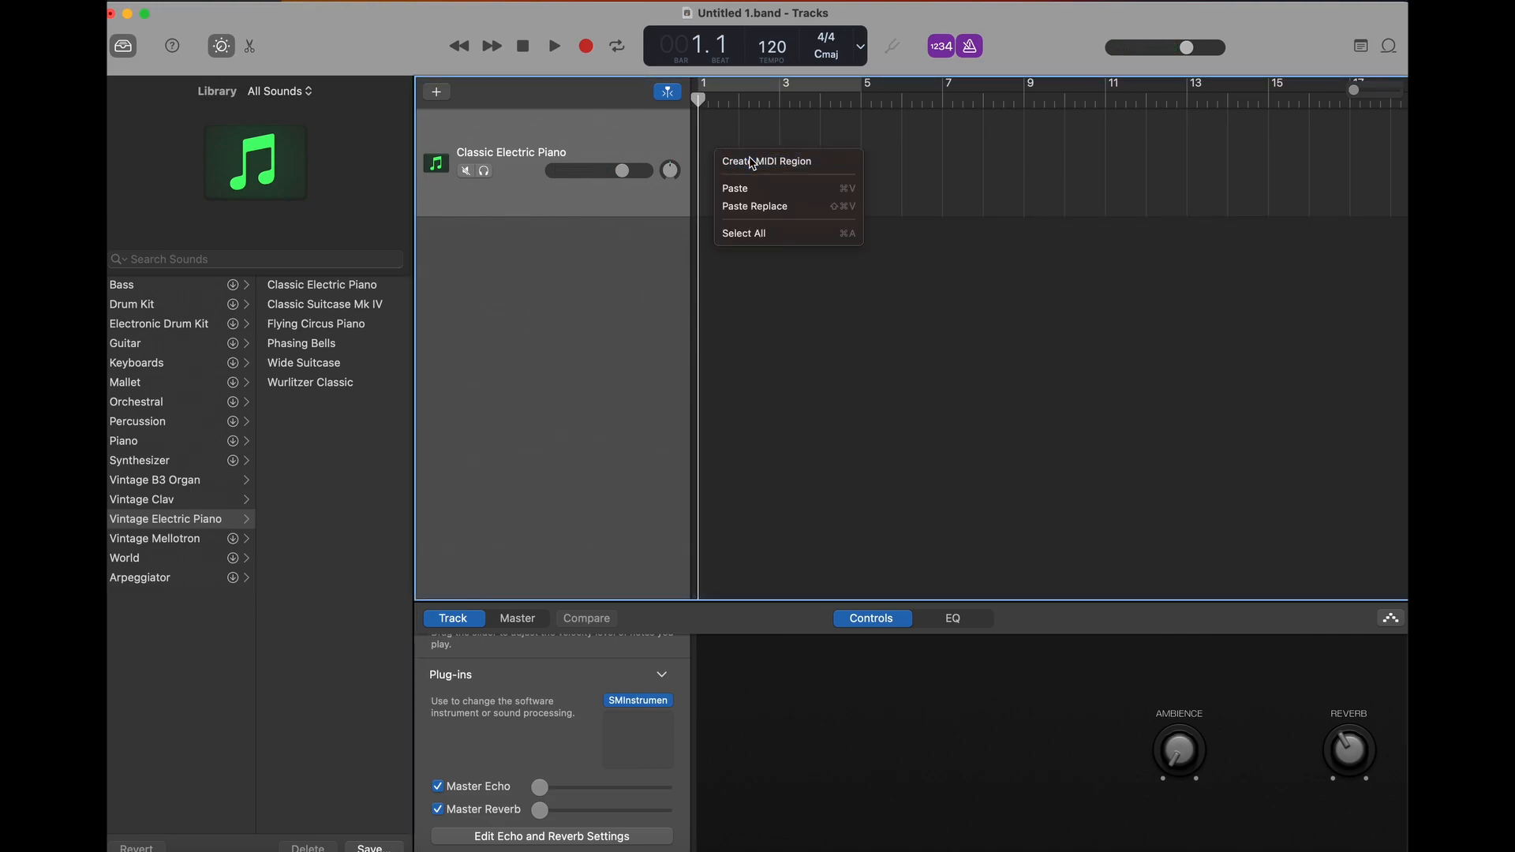
{"action": "left_click", "coordinate": [751, 161]}
{"action": "double_click", "coordinate": [716, 164]}
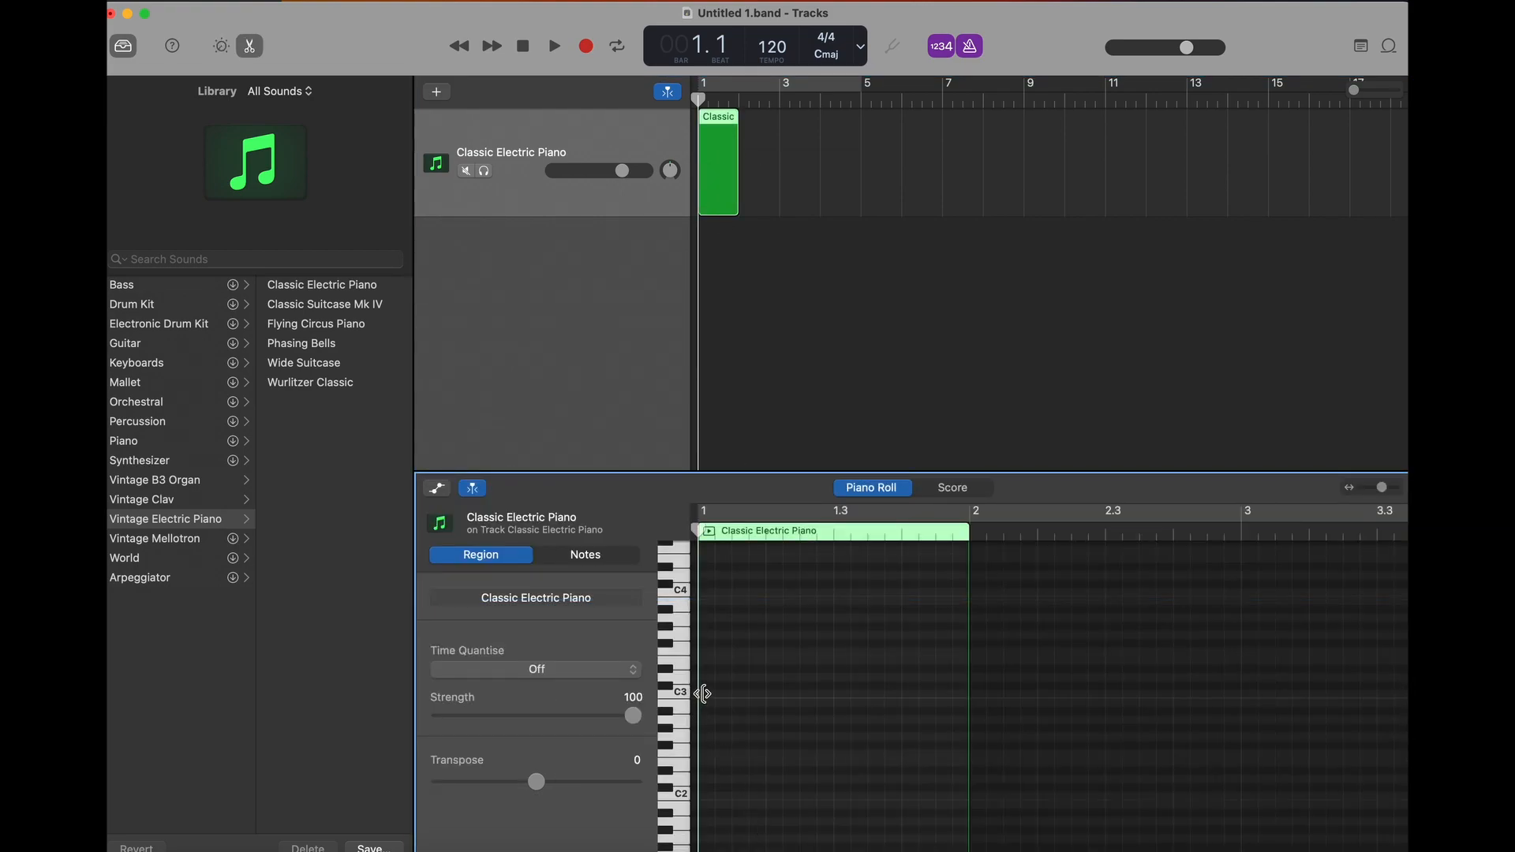
- Add a C3 note at the start of the MIDI region and lengthen it to one beat
{"action": "right_click", "coordinate": [704, 695]}
{"action": "left_click", "coordinate": [723, 702]}
{"action": "right_click", "coordinate": [710, 699]}
{"action": "left_click", "coordinate": [738, 705]}
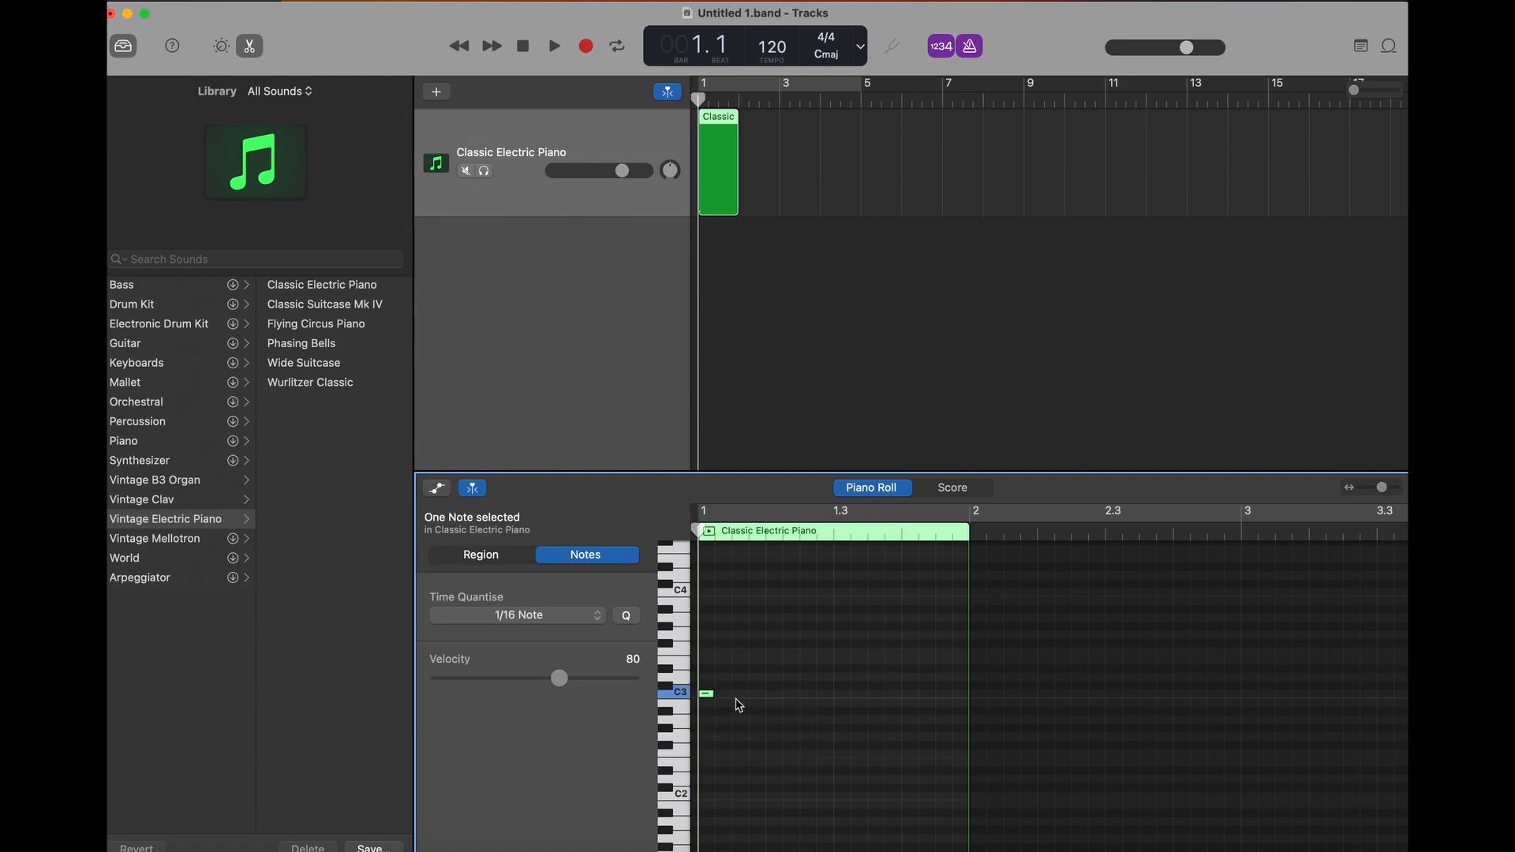
{"action": "left_click_drag", "start_coordinate": [712, 694], "coordinate": [764, 698]}
- Set the cycle range to bar 1 and play the loop with the metronome turned off
{"action": "scroll", "coordinate": [977, 536], "scroll_direction": "up", "scroll_amount": 3}
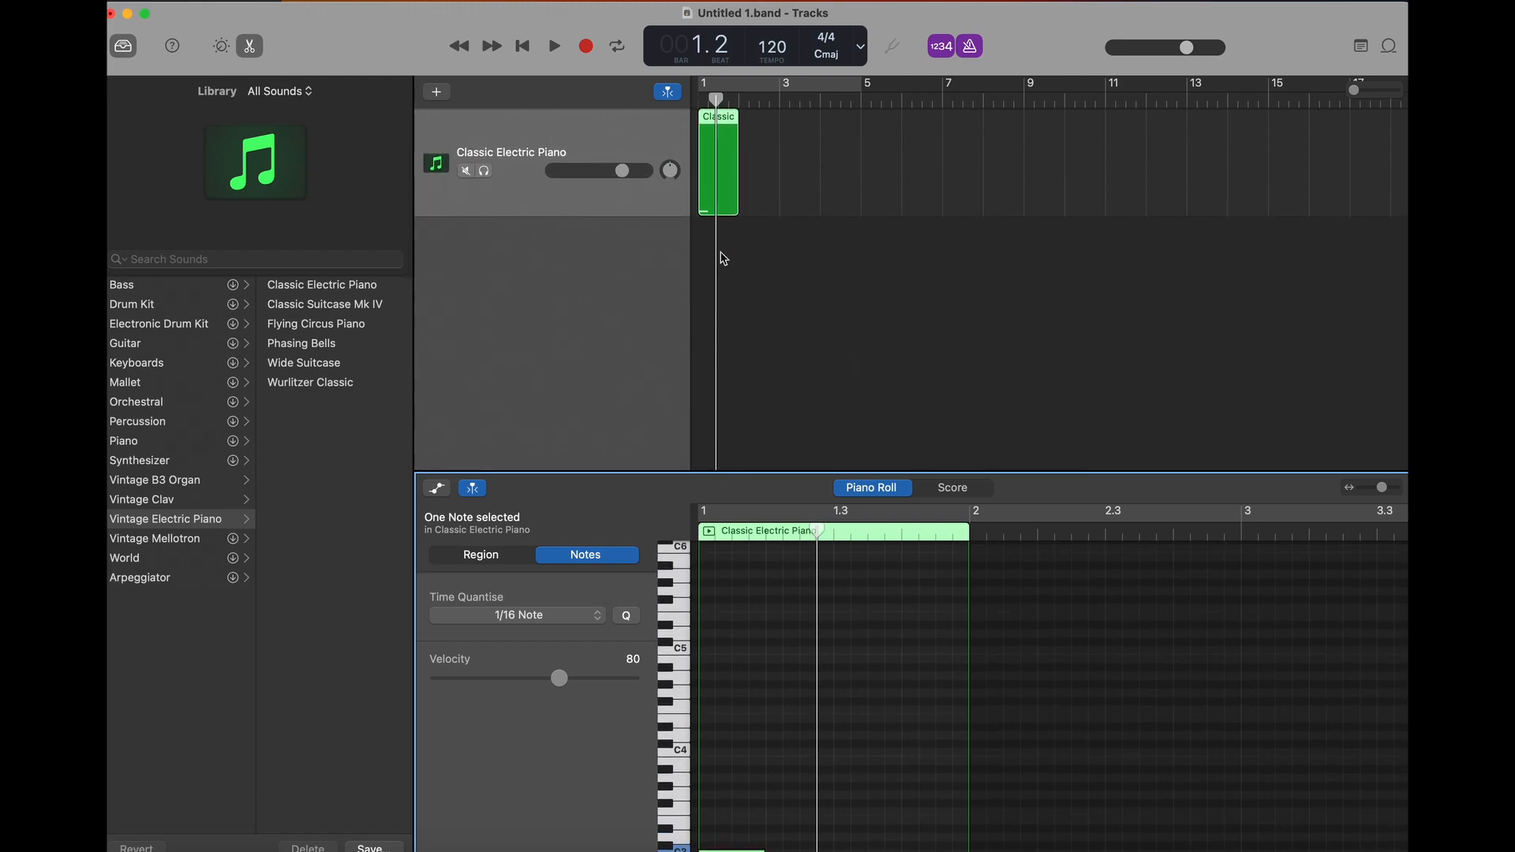
{"action": "scroll", "coordinate": [982, 519], "scroll_direction": "right", "scroll_amount": 5}
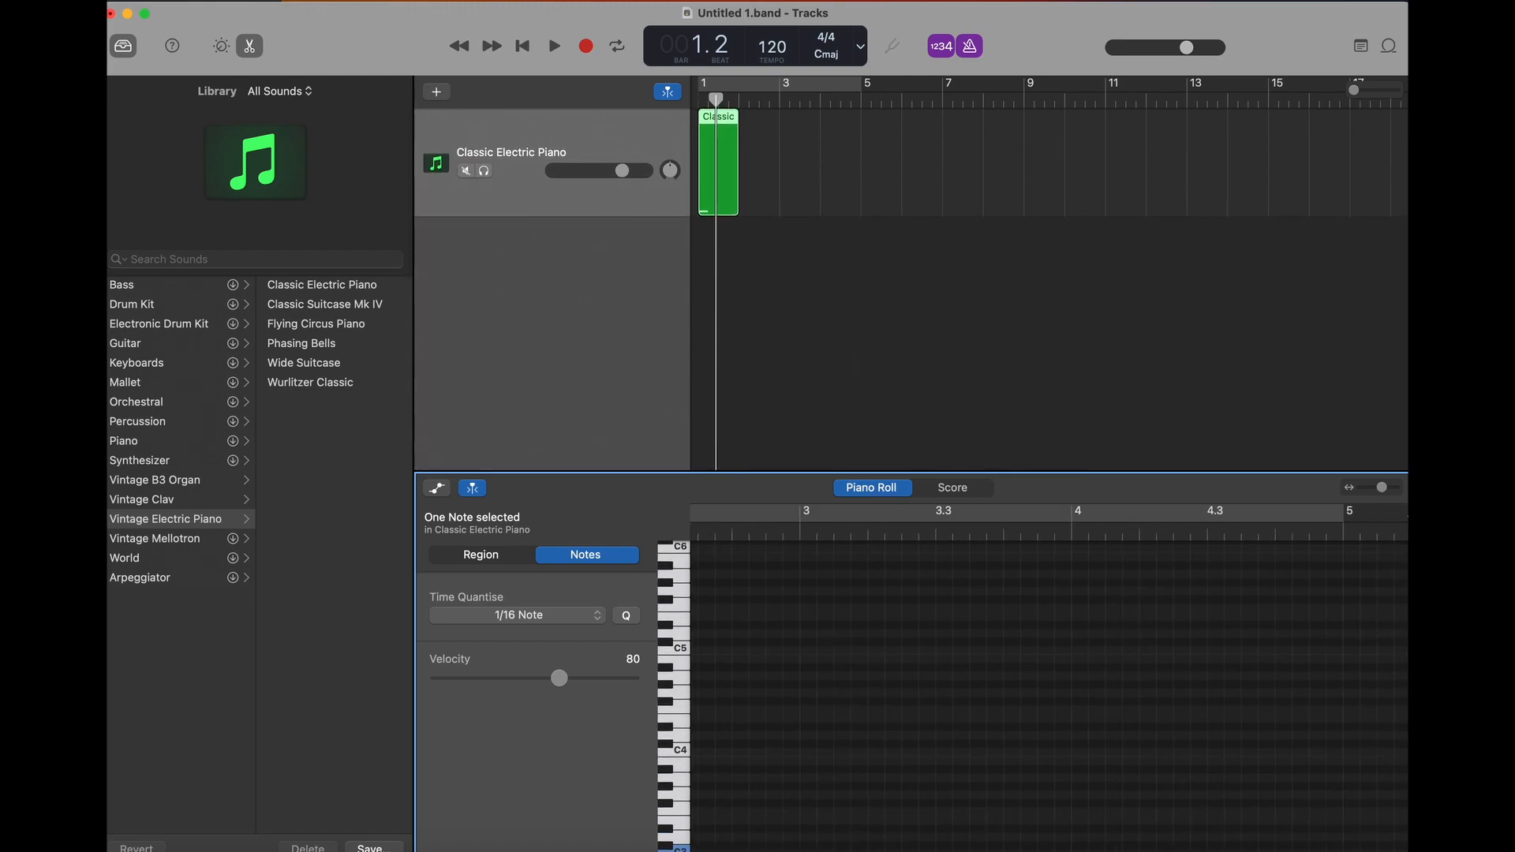
{"action": "left_click", "coordinate": [1342, 512]}
{"action": "left_click_drag", "start_coordinate": [1342, 513], "coordinate": [819, 523]}
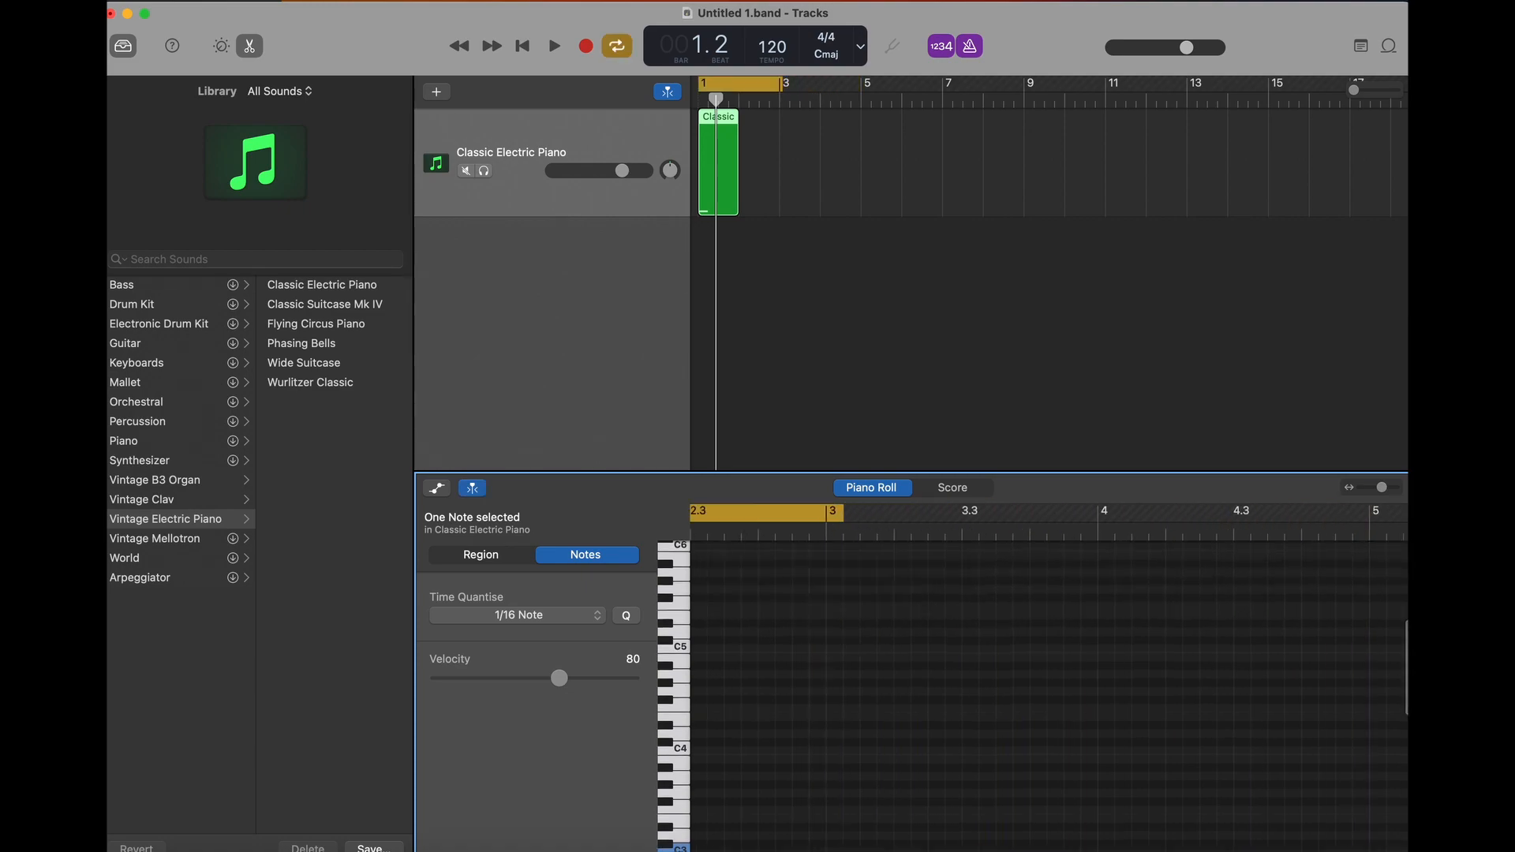
{"action": "scroll", "coordinate": [820, 522], "scroll_direction": "left", "scroll_amount": 3}
{"action": "left_click_drag", "start_coordinate": [939, 514], "coordinate": [743, 516]}
{"action": "scroll", "coordinate": [742, 516], "scroll_direction": "left", "scroll_amount": 3}
{"action": "left_click_drag", "start_coordinate": [962, 513], "coordinate": [872, 514]}
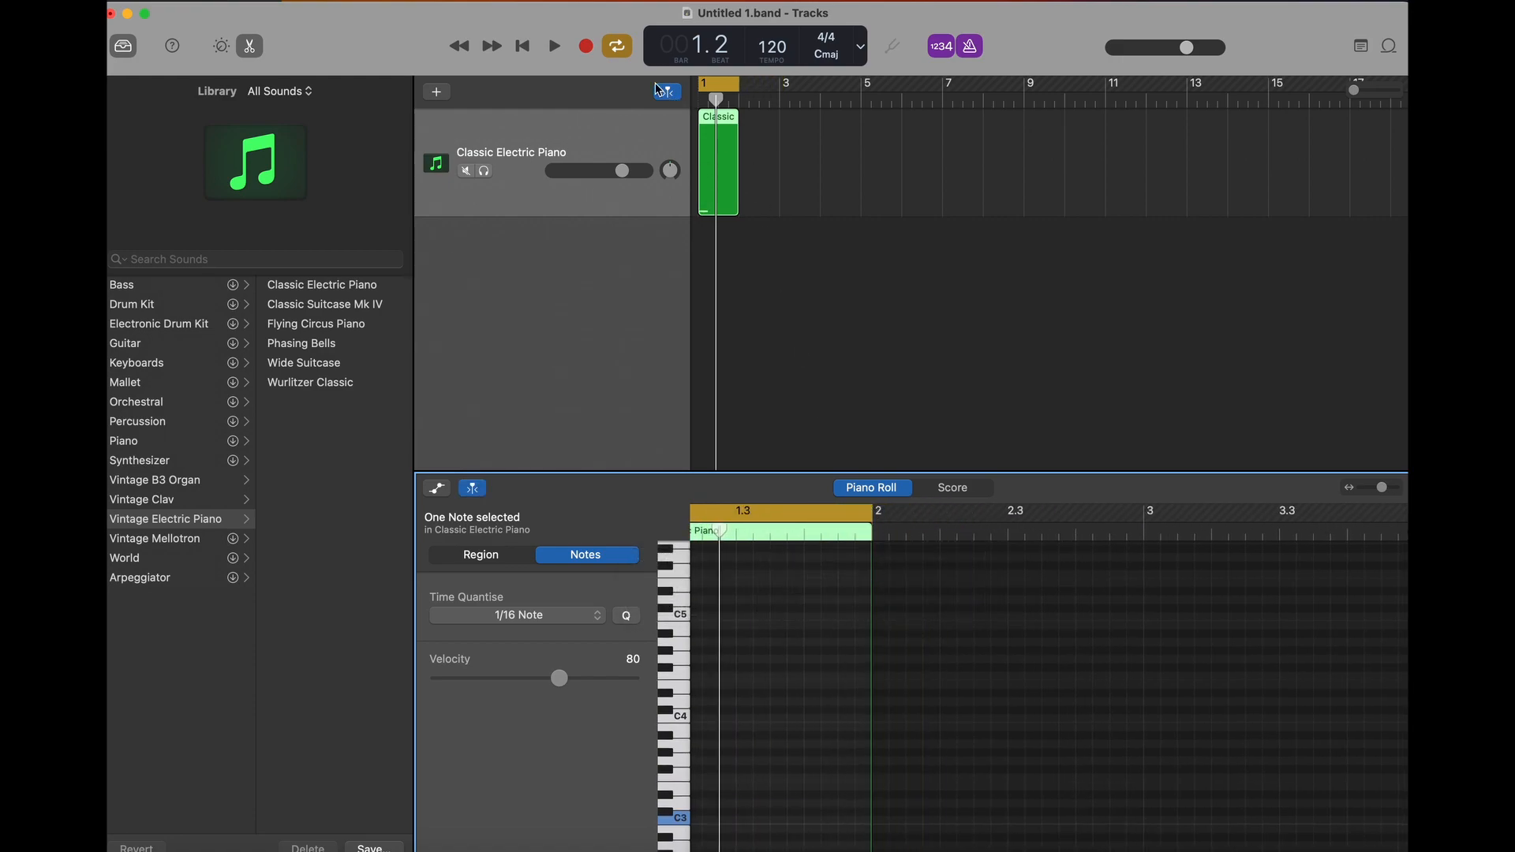
{"action": "key", "text": "space"}
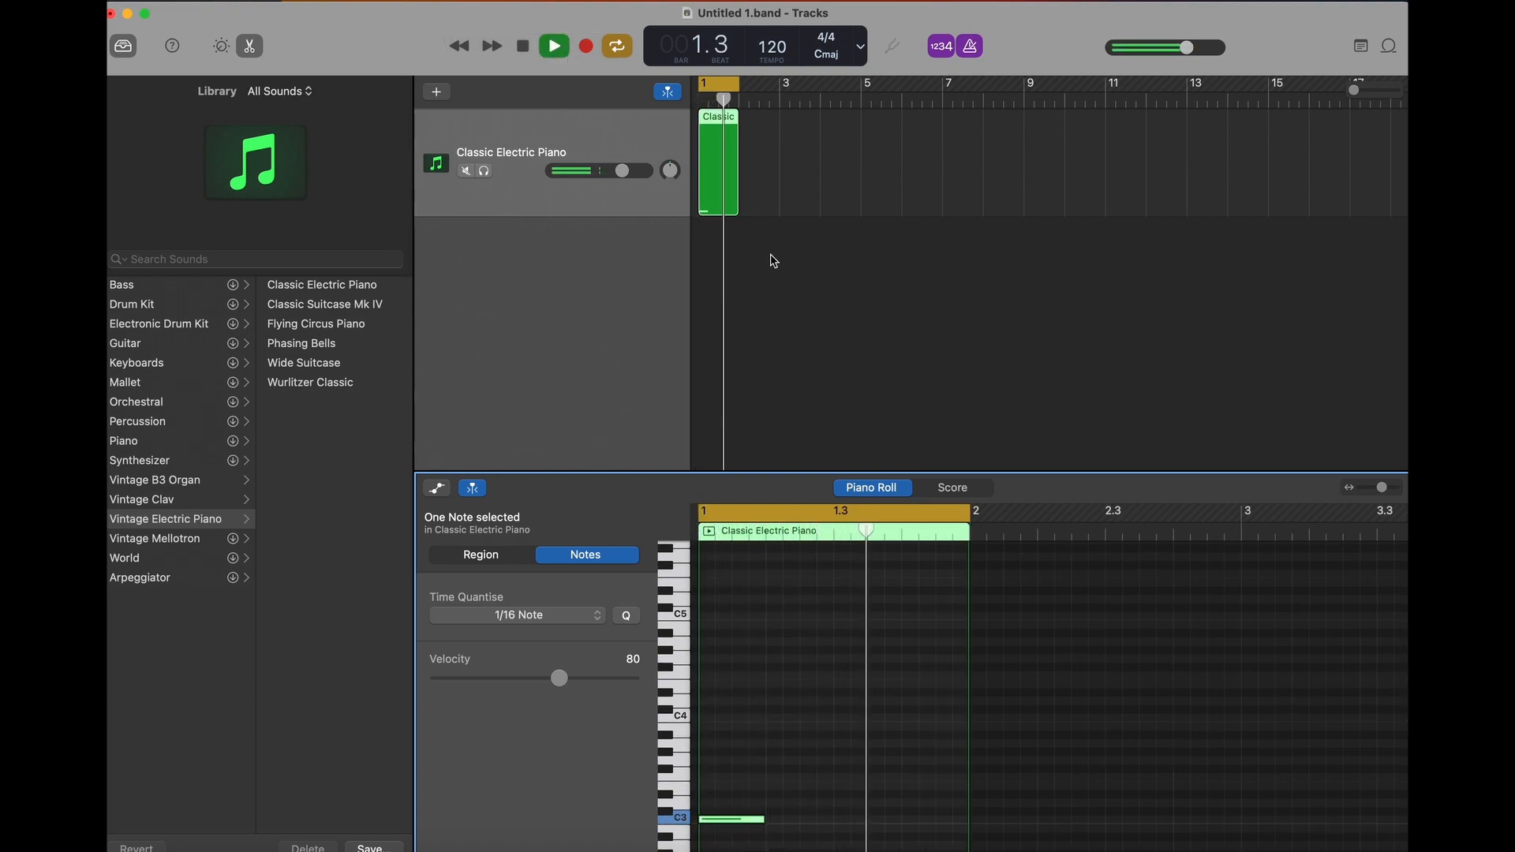
{"action": "key", "text": "k"}
- Add a second one-beat note, G3 at position 1.3, to the looping MIDI region
{"action": "key", "text": "b"}
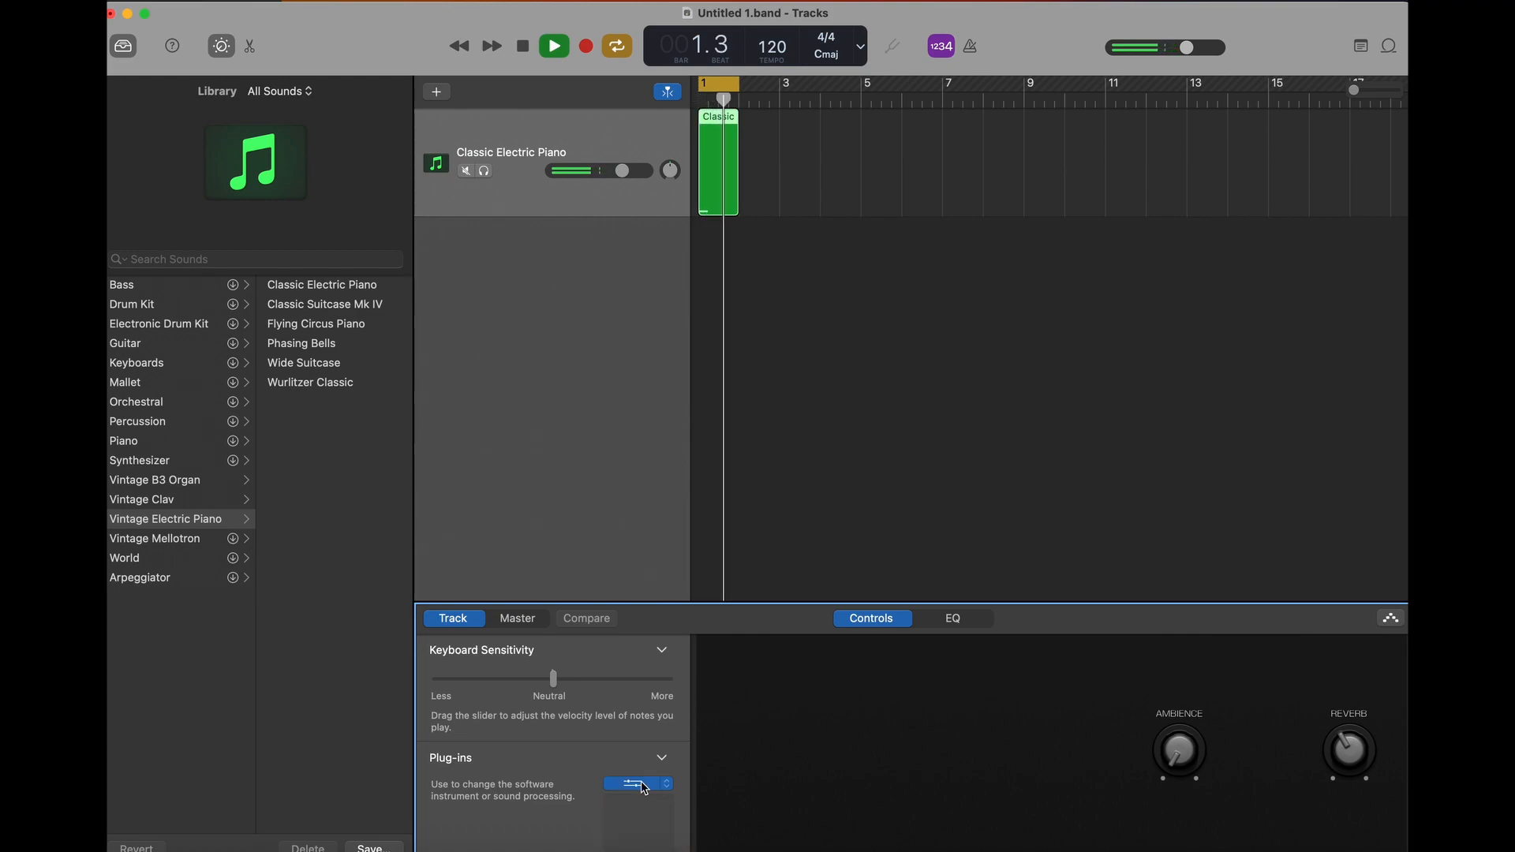
{"action": "double_click", "coordinate": [718, 178]}
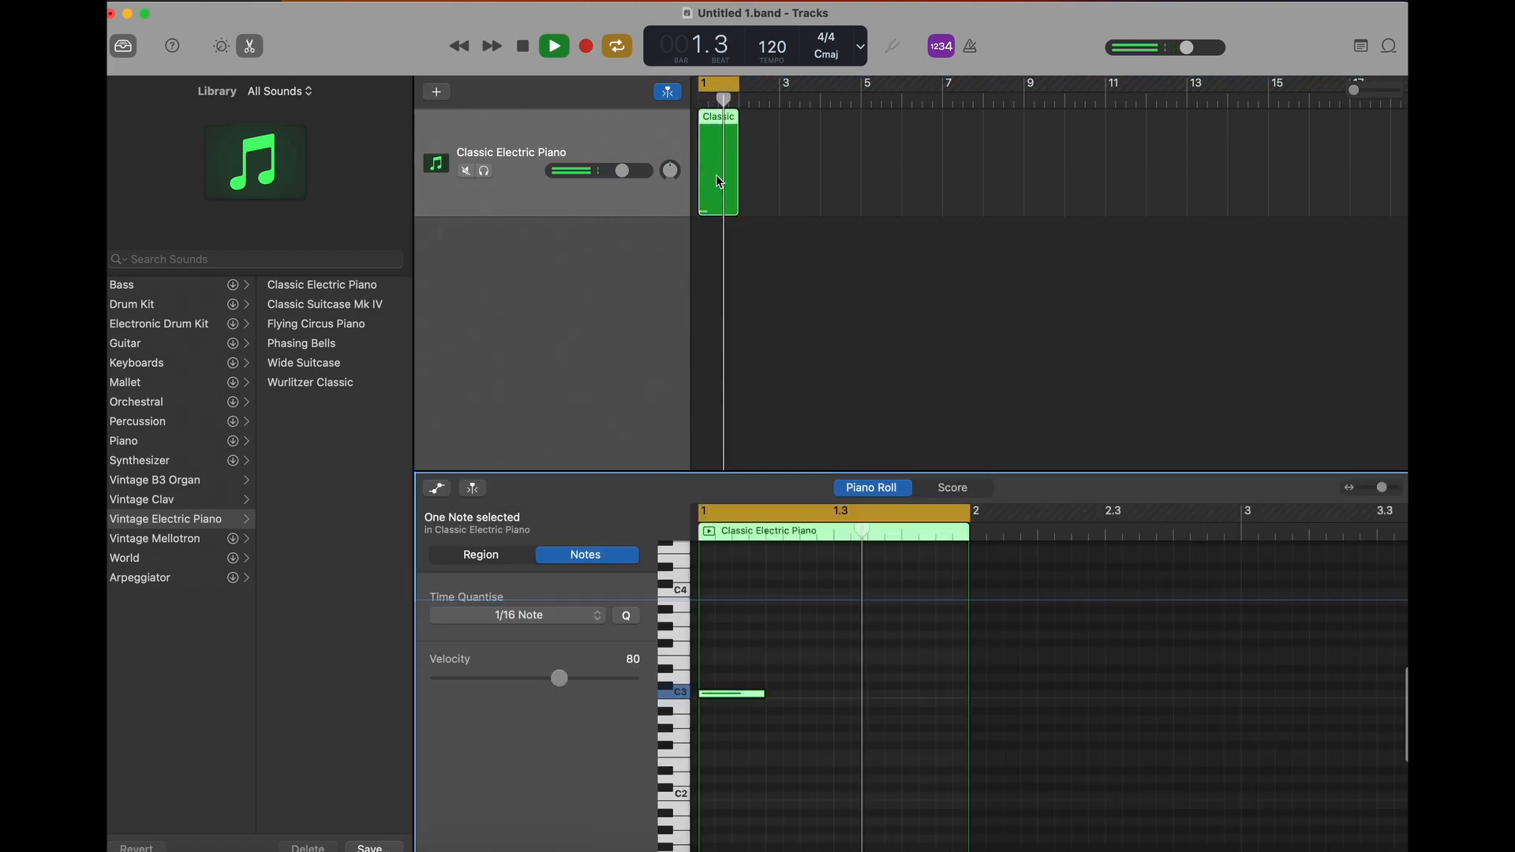
{"action": "right_click", "coordinate": [836, 639]}
{"action": "left_click", "coordinate": [860, 647]}
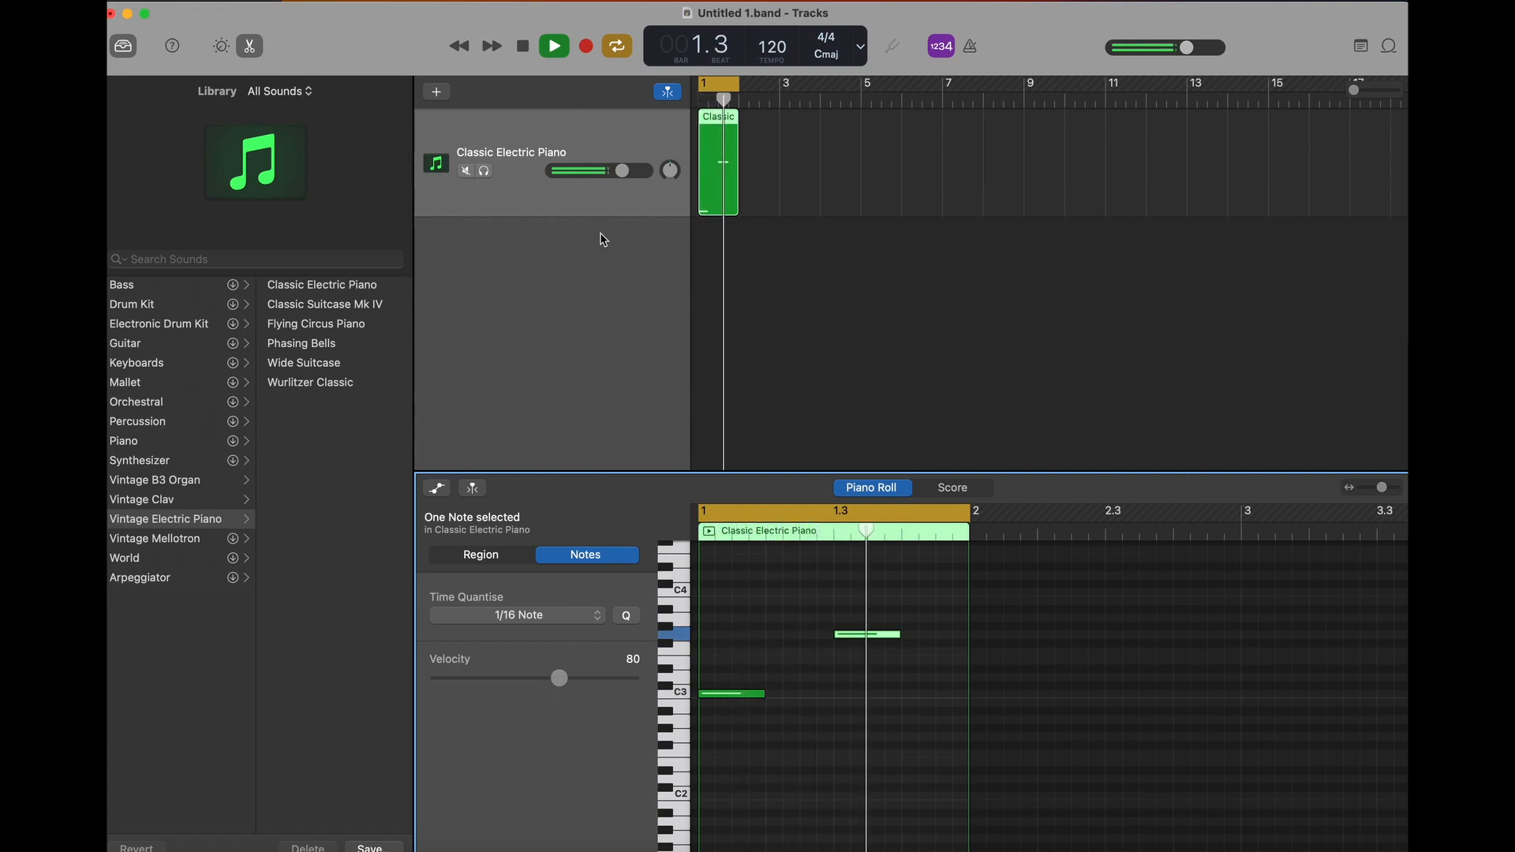
- Reopen the SMInstrument editor and show the connector labels on the envelope module with the gate input
{"action": "key", "text": "b"}
{"action": "left_click", "coordinate": [636, 782]}
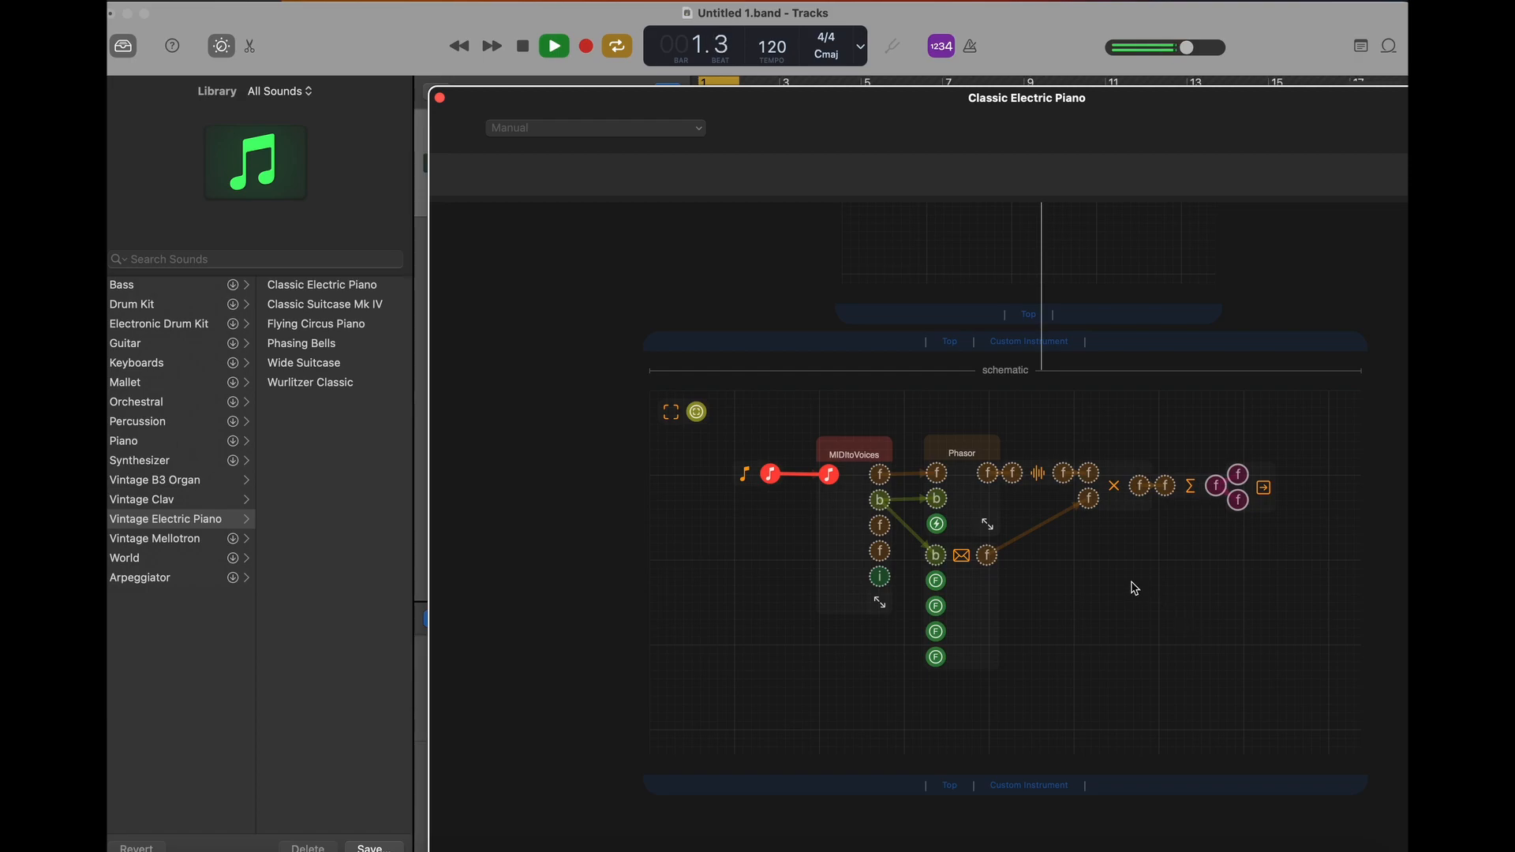
{"action": "left_click", "coordinate": [973, 565]}
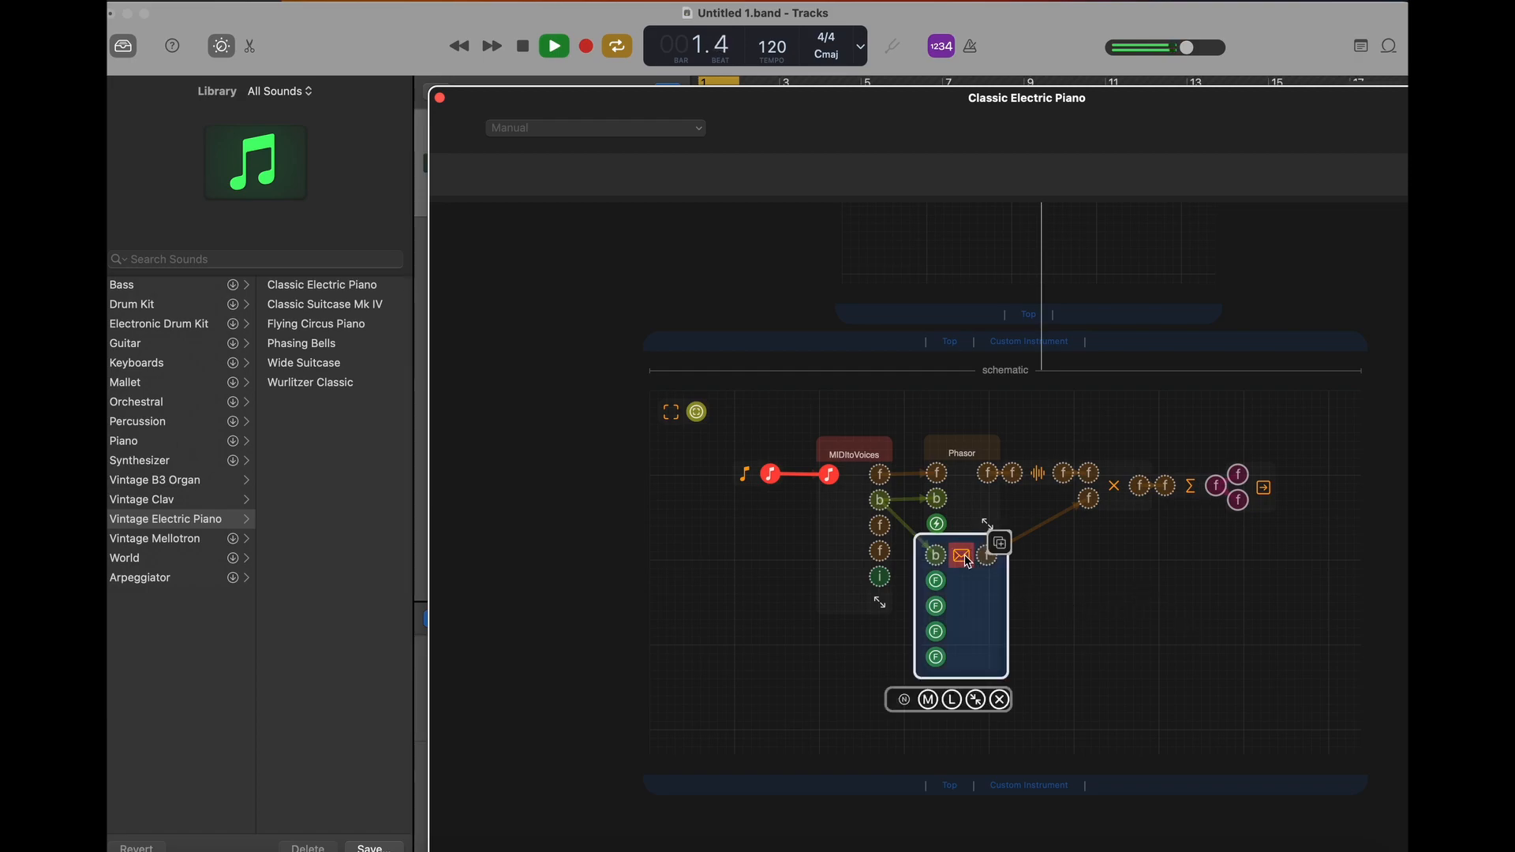
{"action": "left_click", "coordinate": [952, 700]}
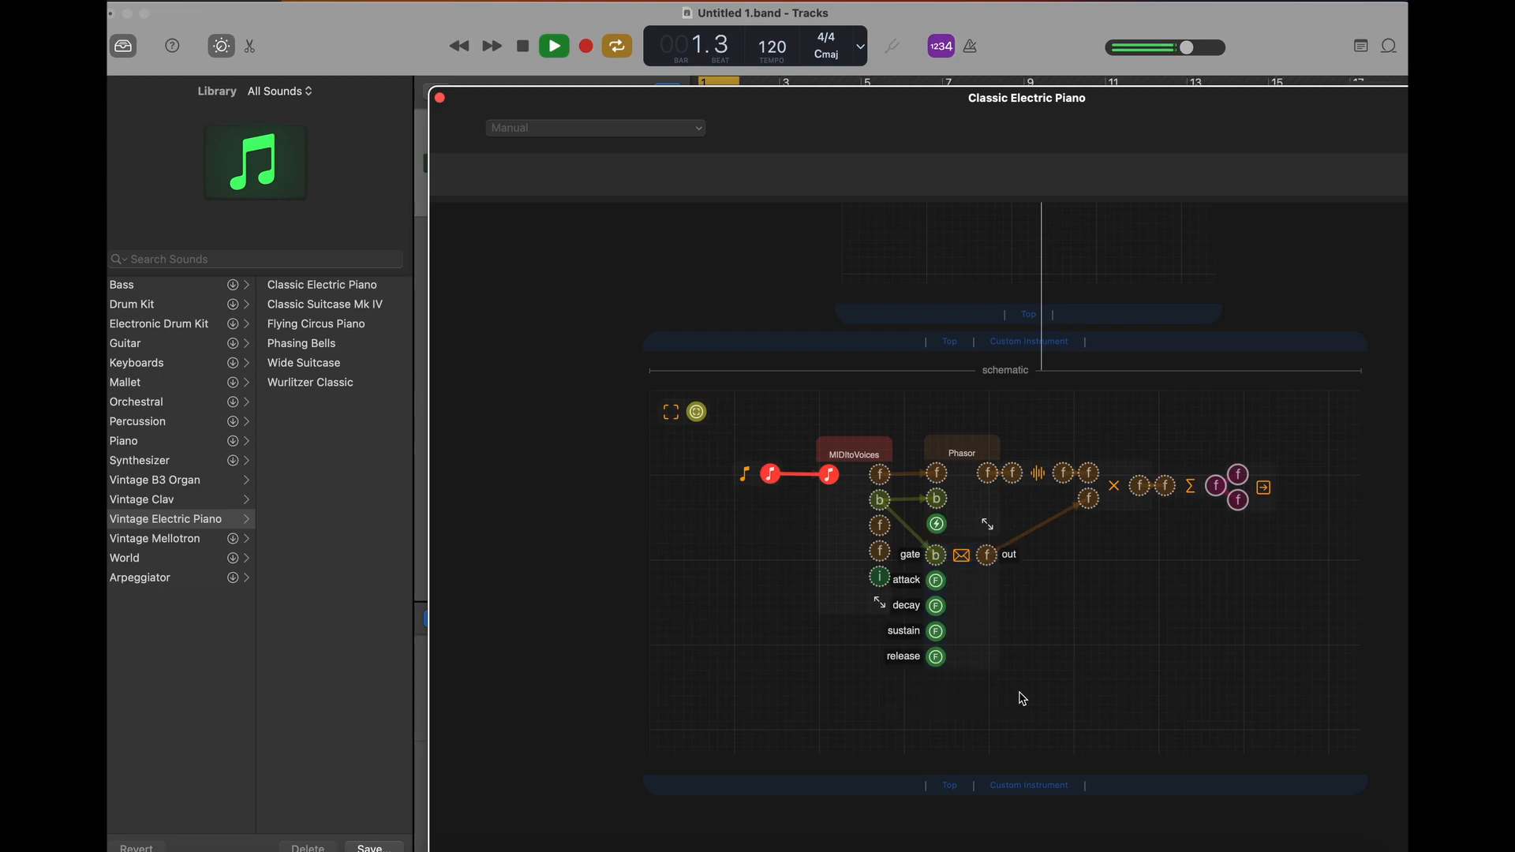
- Add a Knob from the Views components below the envelope module and connect its output to the attack input
{"action": "left_click", "coordinate": [1067, 656]}
{"action": "scroll", "coordinate": [692, 534], "scroll_direction": "right", "scroll_amount": 2}
{"action": "scroll", "coordinate": [693, 538], "scroll_direction": "right", "scroll_amount": 3}
{"action": "left_click", "coordinate": [699, 534]}
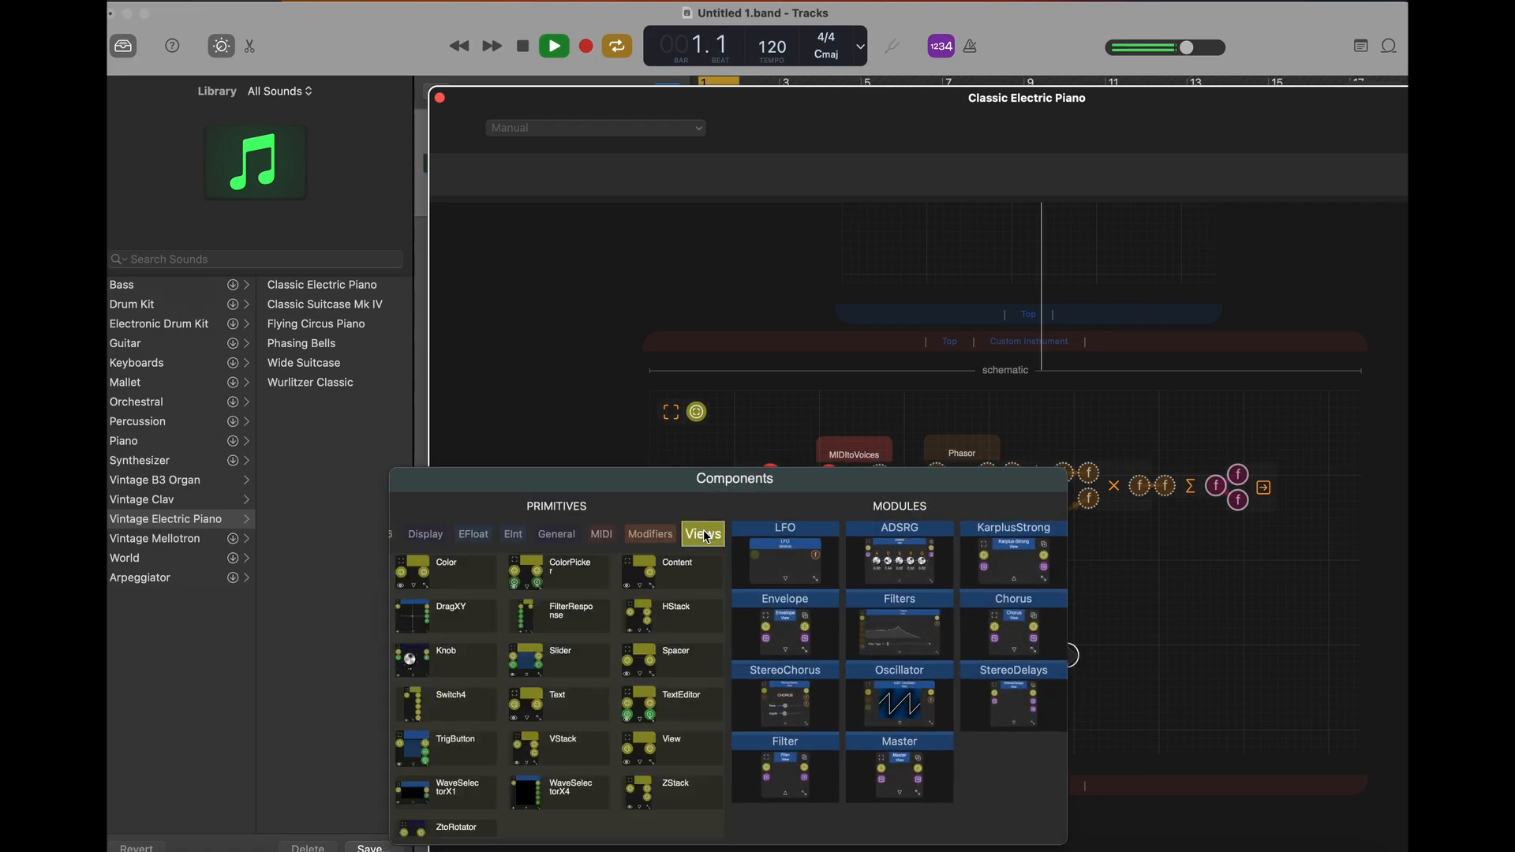
{"action": "left_click", "coordinate": [426, 667]}
{"action": "left_click_drag", "start_coordinate": [1112, 665], "coordinate": [935, 584]}
{"action": "left_click_drag", "start_coordinate": [776, 792], "coordinate": [827, 804]}
- Turn the attack knob up and back down to a low value while the loop plays
{"action": "left_click_drag", "start_coordinate": [763, 759], "coordinate": [762, 848]}
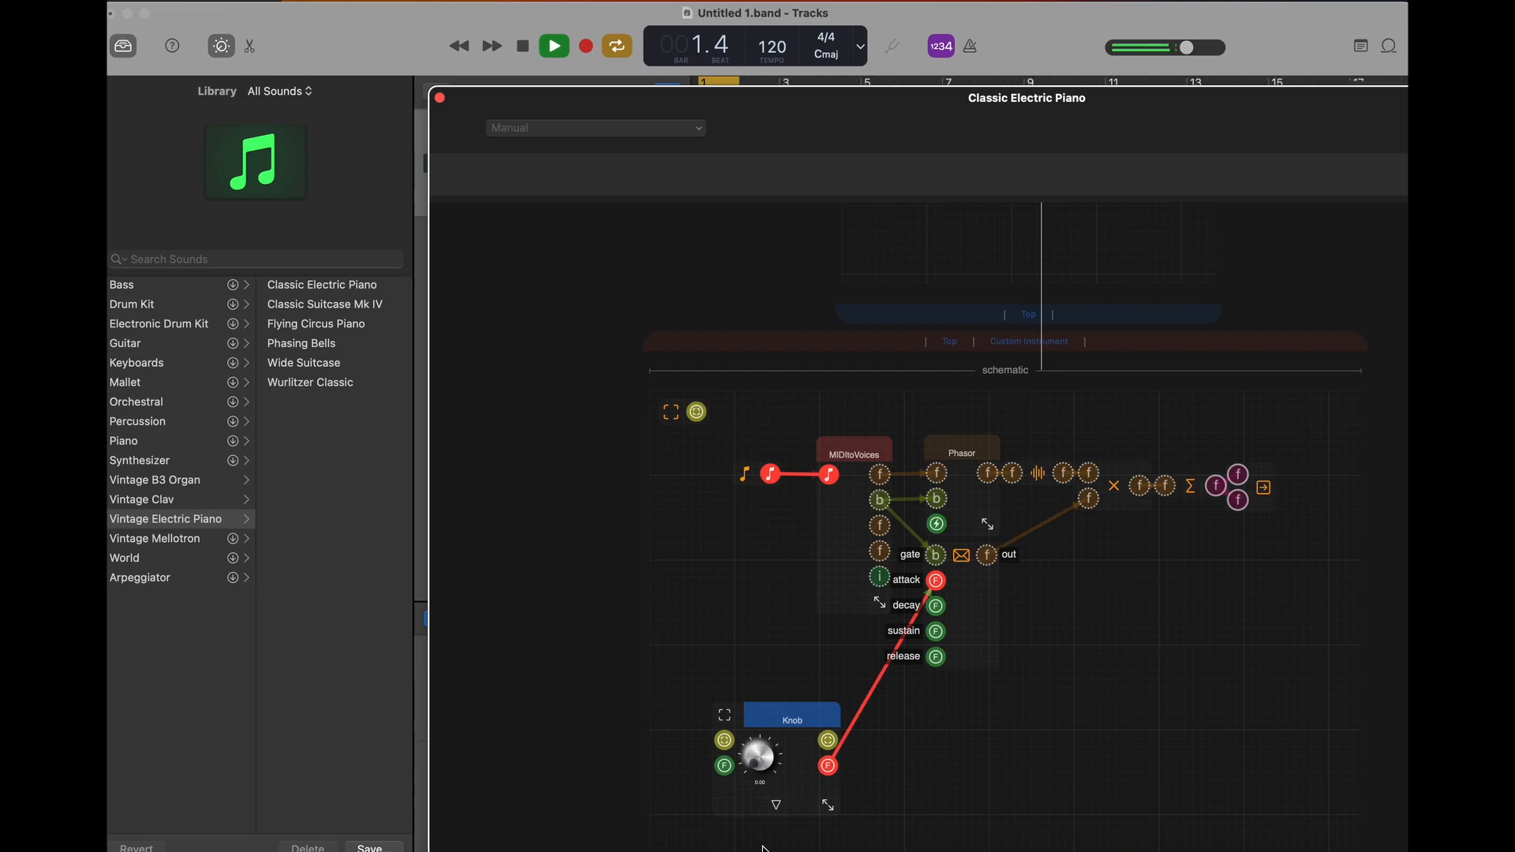
{"action": "left_click", "coordinate": [779, 722]}
{"action": "left_click", "coordinate": [760, 639]}
{"action": "left_click_drag", "start_coordinate": [760, 764], "coordinate": [727, 437]}
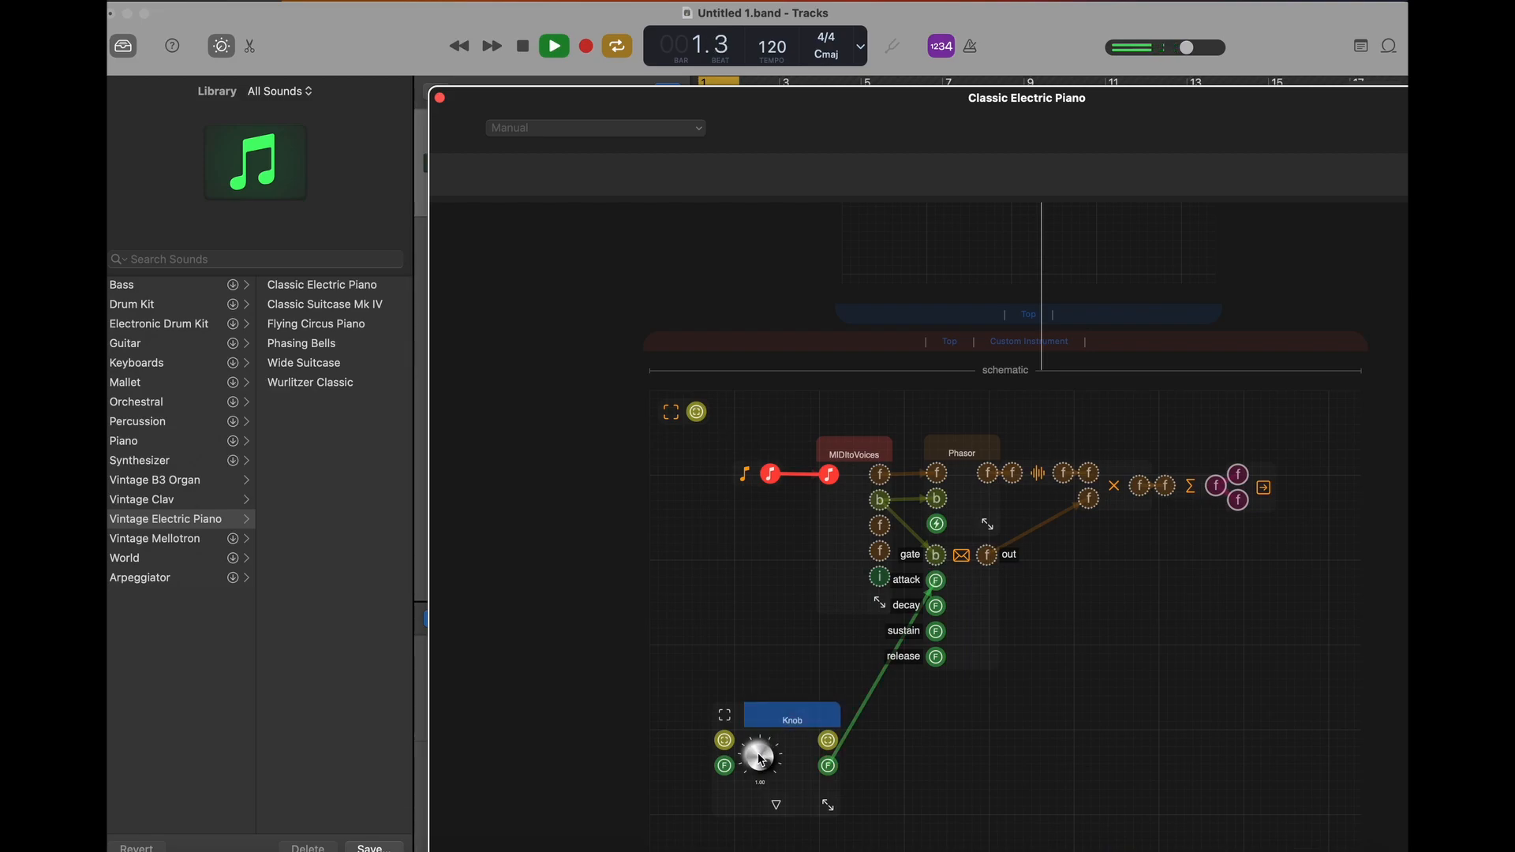
{"action": "left_click_drag", "start_coordinate": [762, 760], "coordinate": [746, 843]}
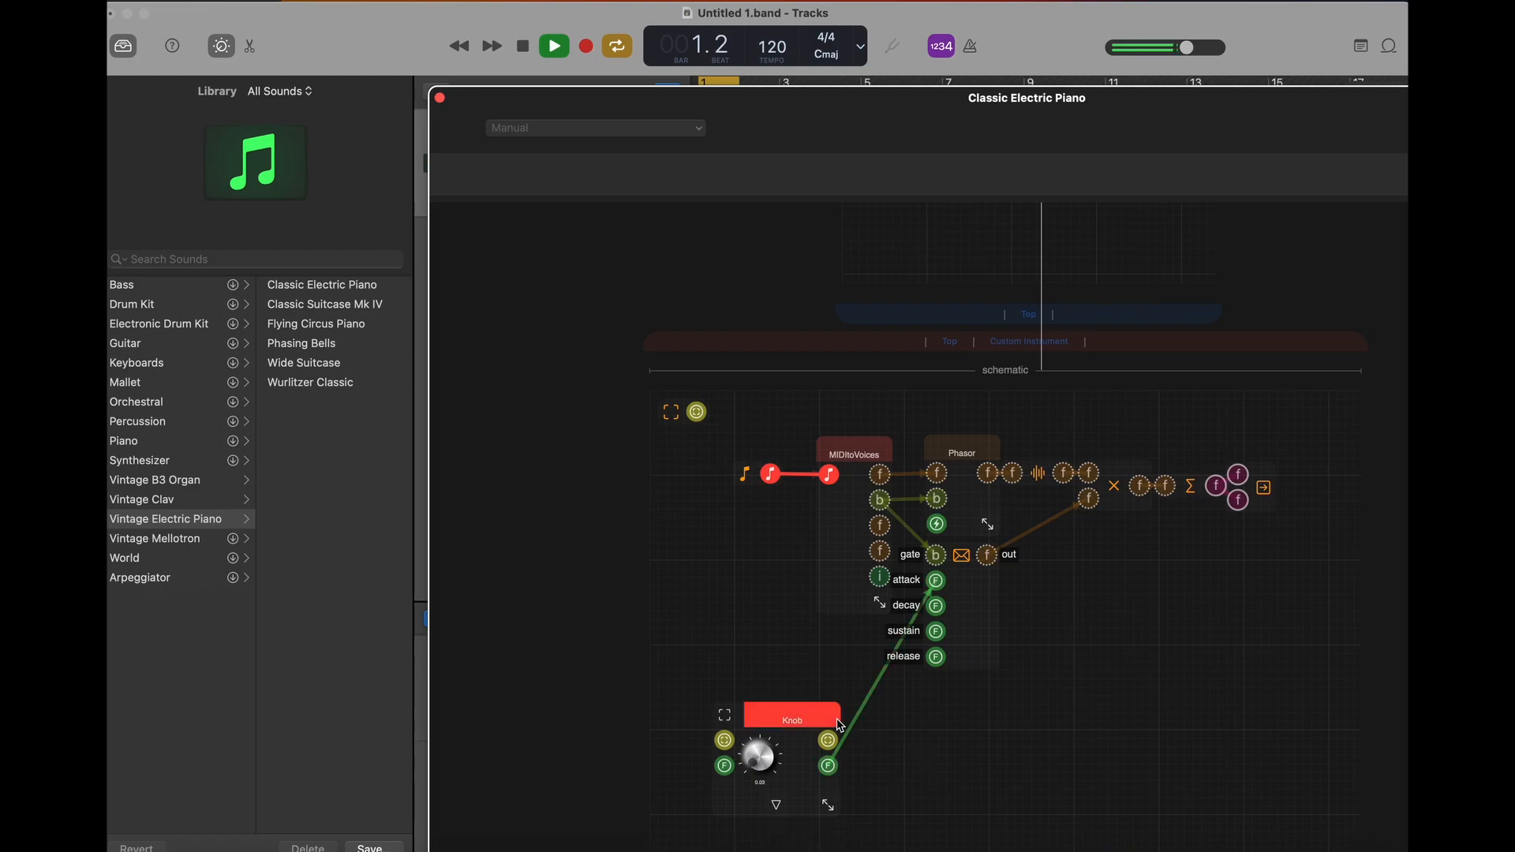
- Duplicate the attack knob and connect the copy's output to the envelope module's release input
{"action": "left_click", "coordinate": [793, 716]}
{"action": "left_click", "coordinate": [853, 680]}
{"action": "left_click_drag", "start_coordinate": [966, 696], "coordinate": [938, 625]}
{"action": "left_click", "coordinate": [1089, 667]}
{"action": "scroll", "coordinate": [1089, 666], "scroll_direction": "down", "scroll_amount": 5}
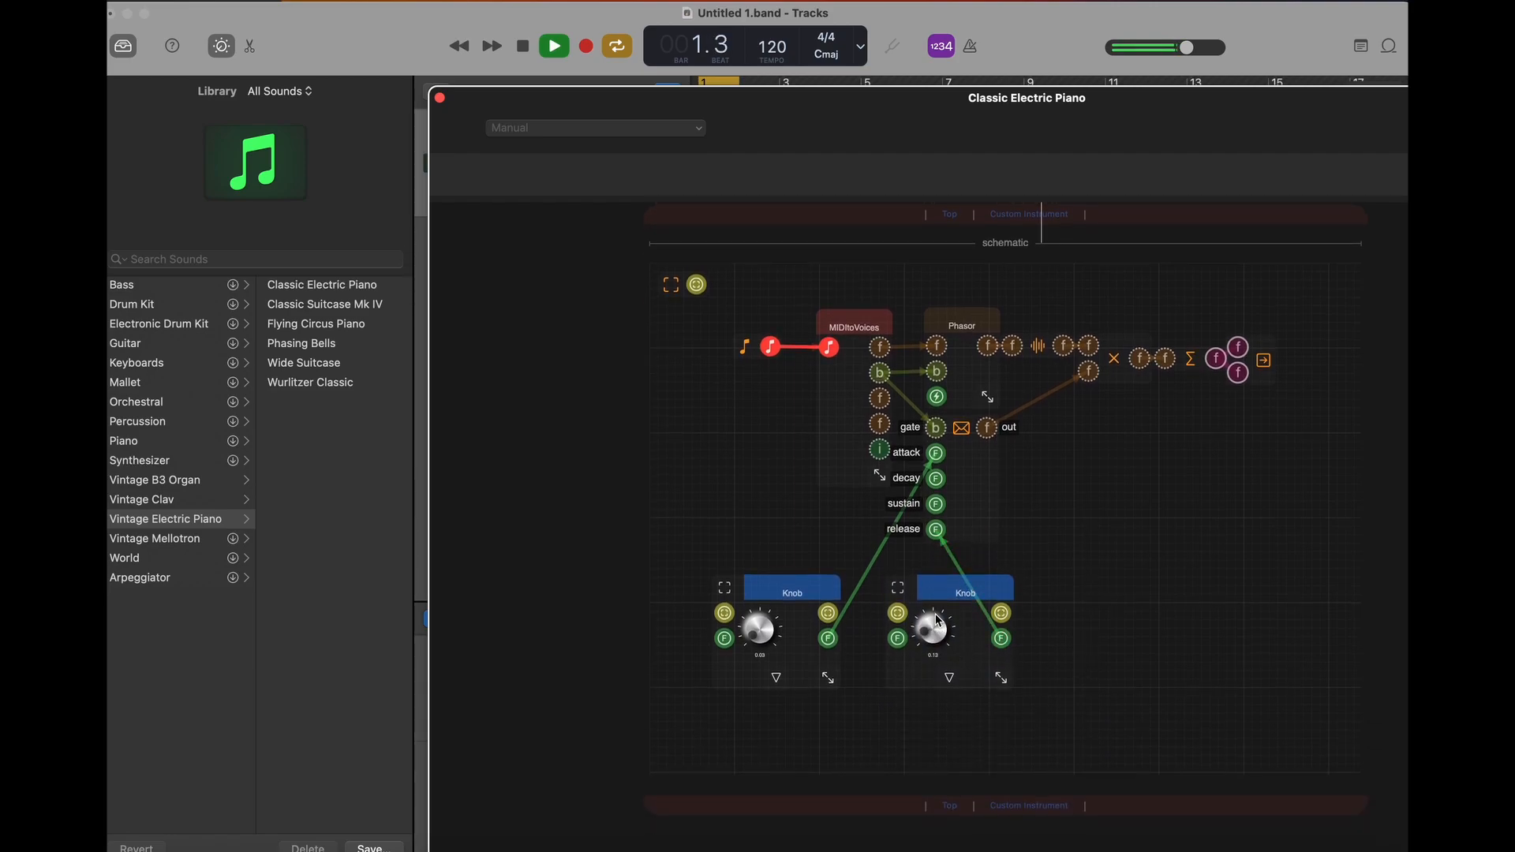
- Adjust the release knob up and back down while the loop plays
{"action": "left_click_drag", "start_coordinate": [932, 641], "coordinate": [933, 584]}
{"action": "left_click_drag", "start_coordinate": [937, 638], "coordinate": [937, 648]}
- Add a KarplusStrong module beside the envelope module, then inspect its internal schematic and collapse it again
{"action": "right_click", "coordinate": [1102, 466]}
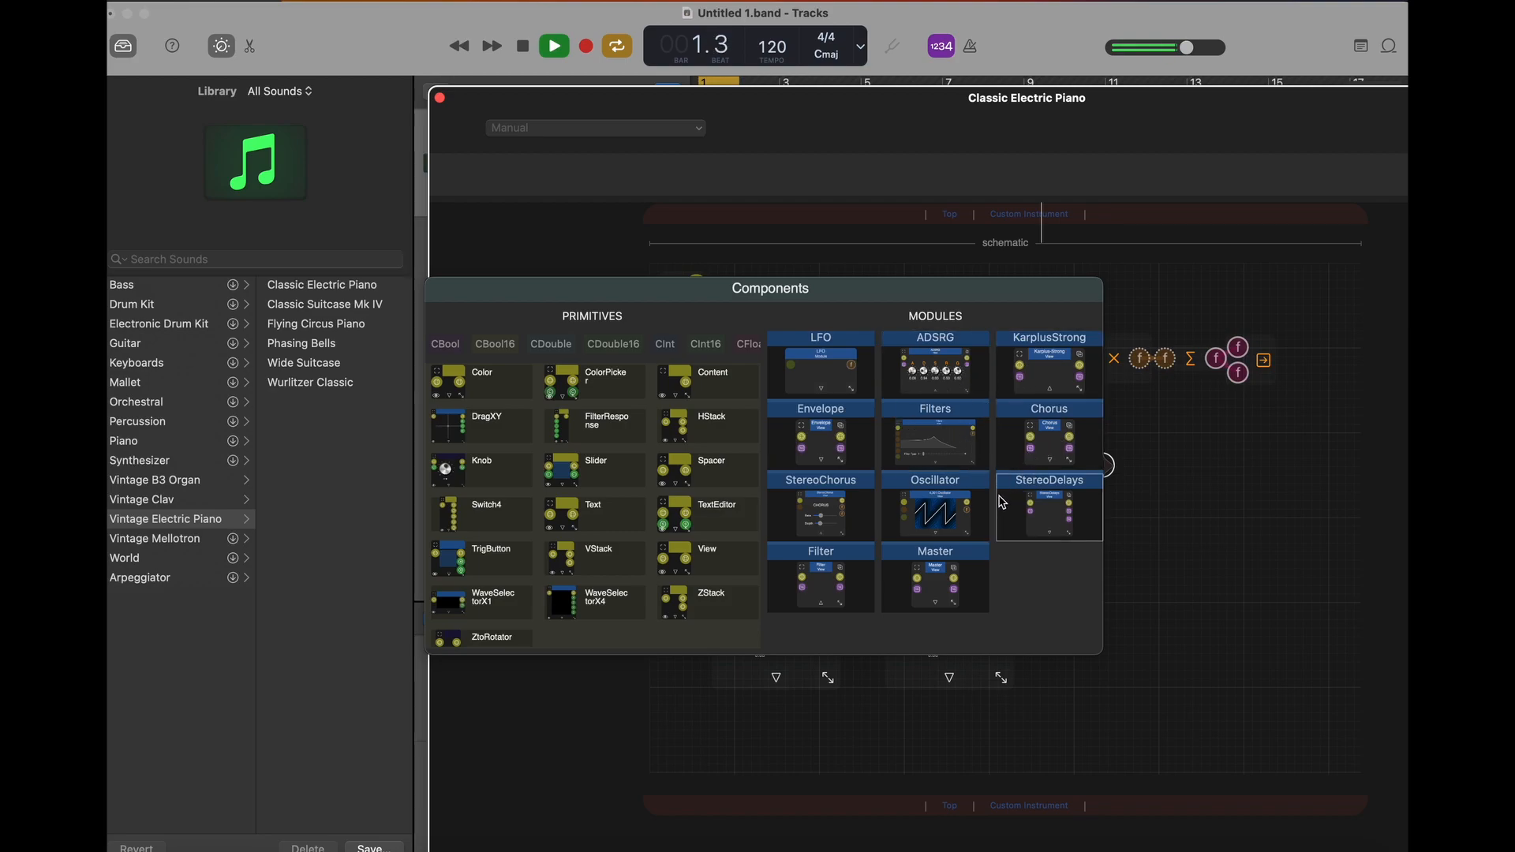
{"action": "left_click", "coordinate": [1062, 378]}
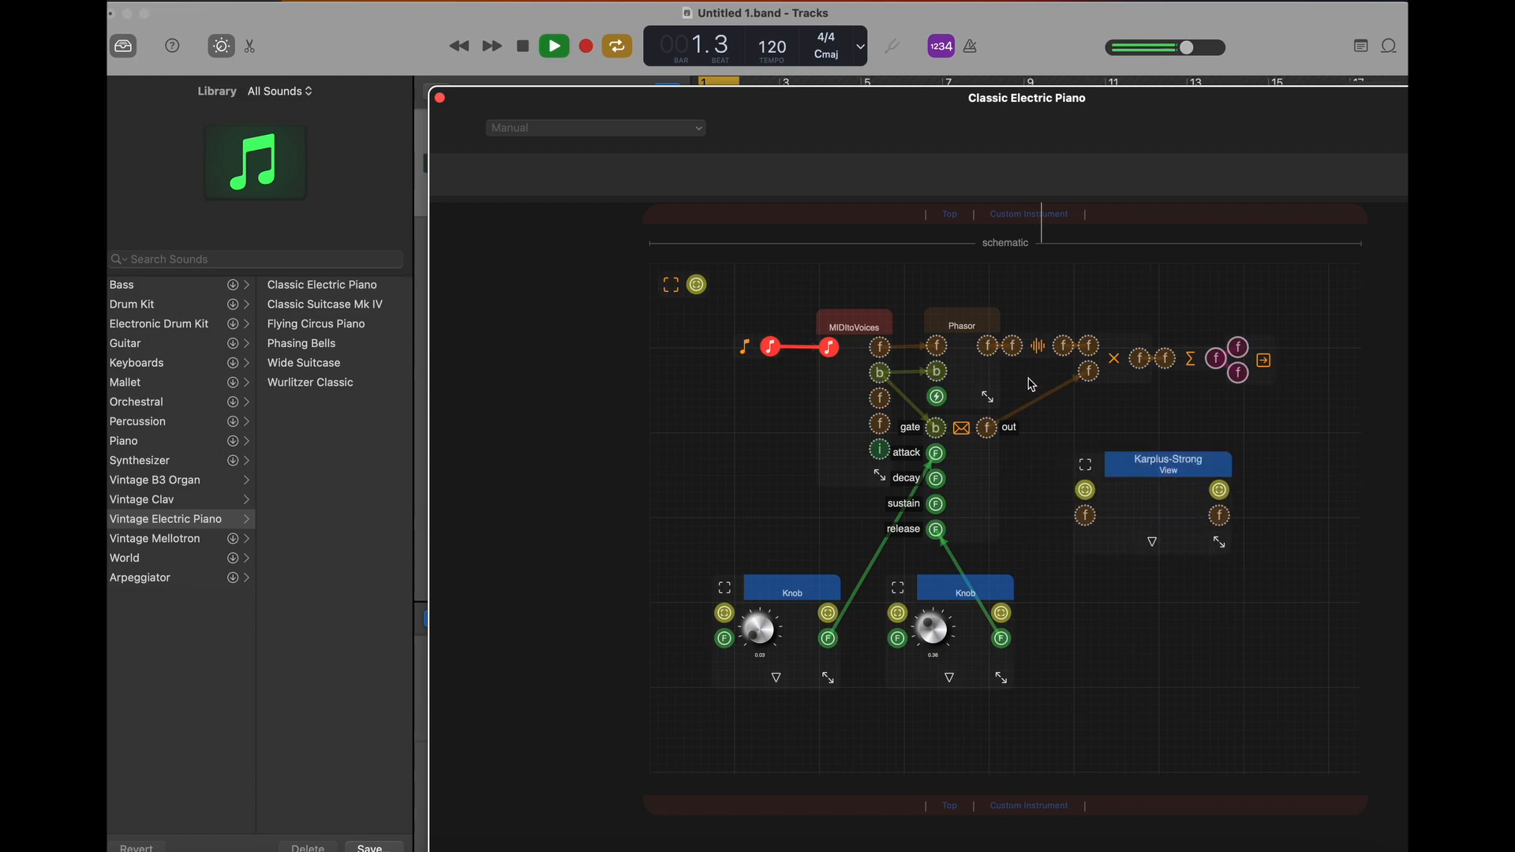
{"action": "left_click", "coordinate": [1151, 538]}
{"action": "scroll", "coordinate": [1124, 648], "scroll_direction": "down", "scroll_amount": 5}
{"action": "scroll", "coordinate": [1124, 649], "scroll_direction": "down", "scroll_amount": 5}
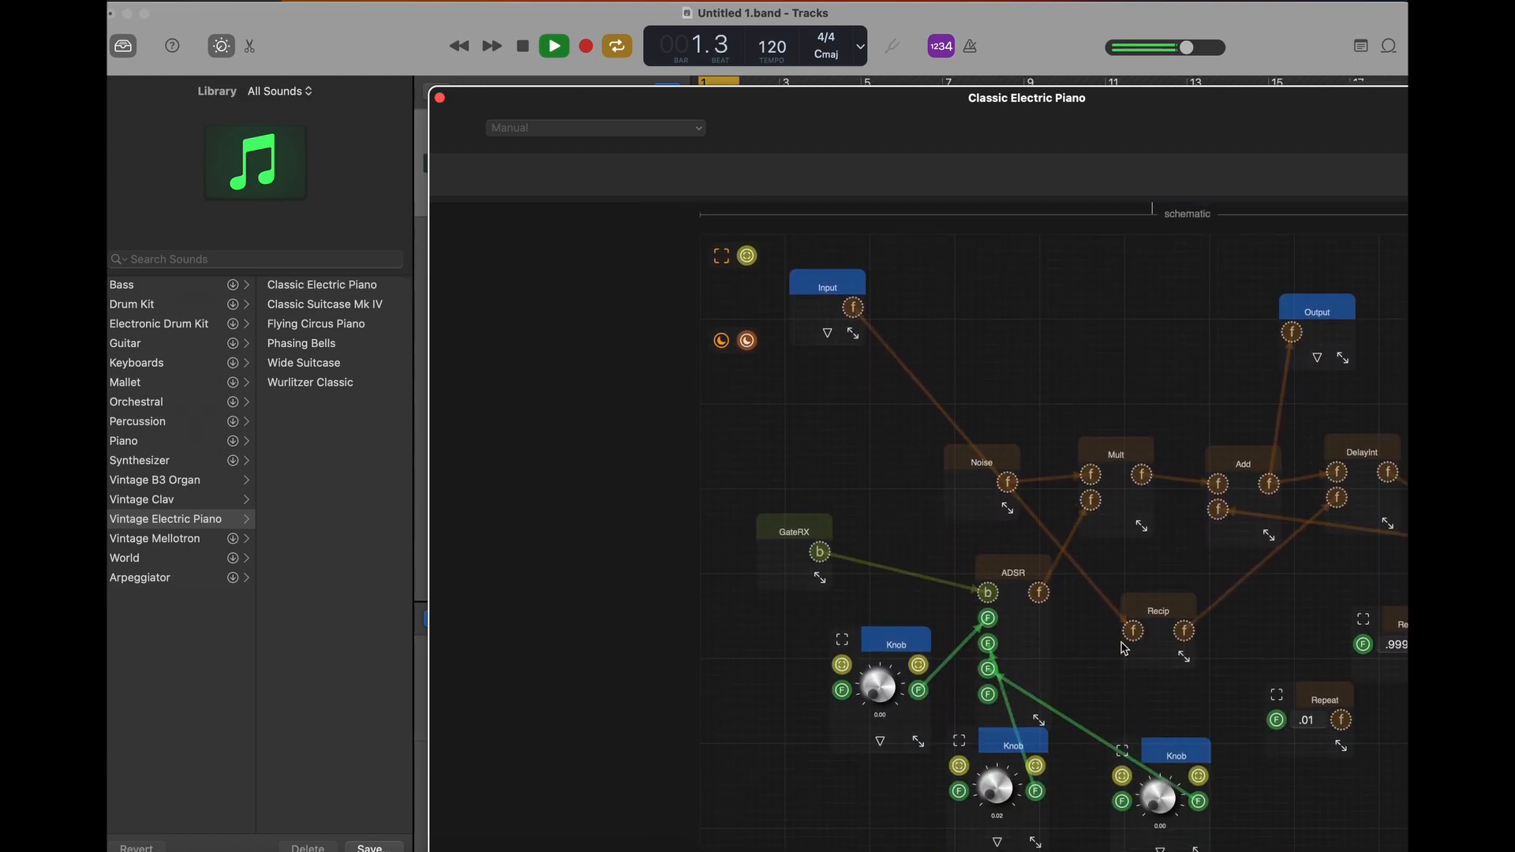
{"action": "scroll", "coordinate": [1125, 649], "scroll_direction": "up", "scroll_amount": 10}
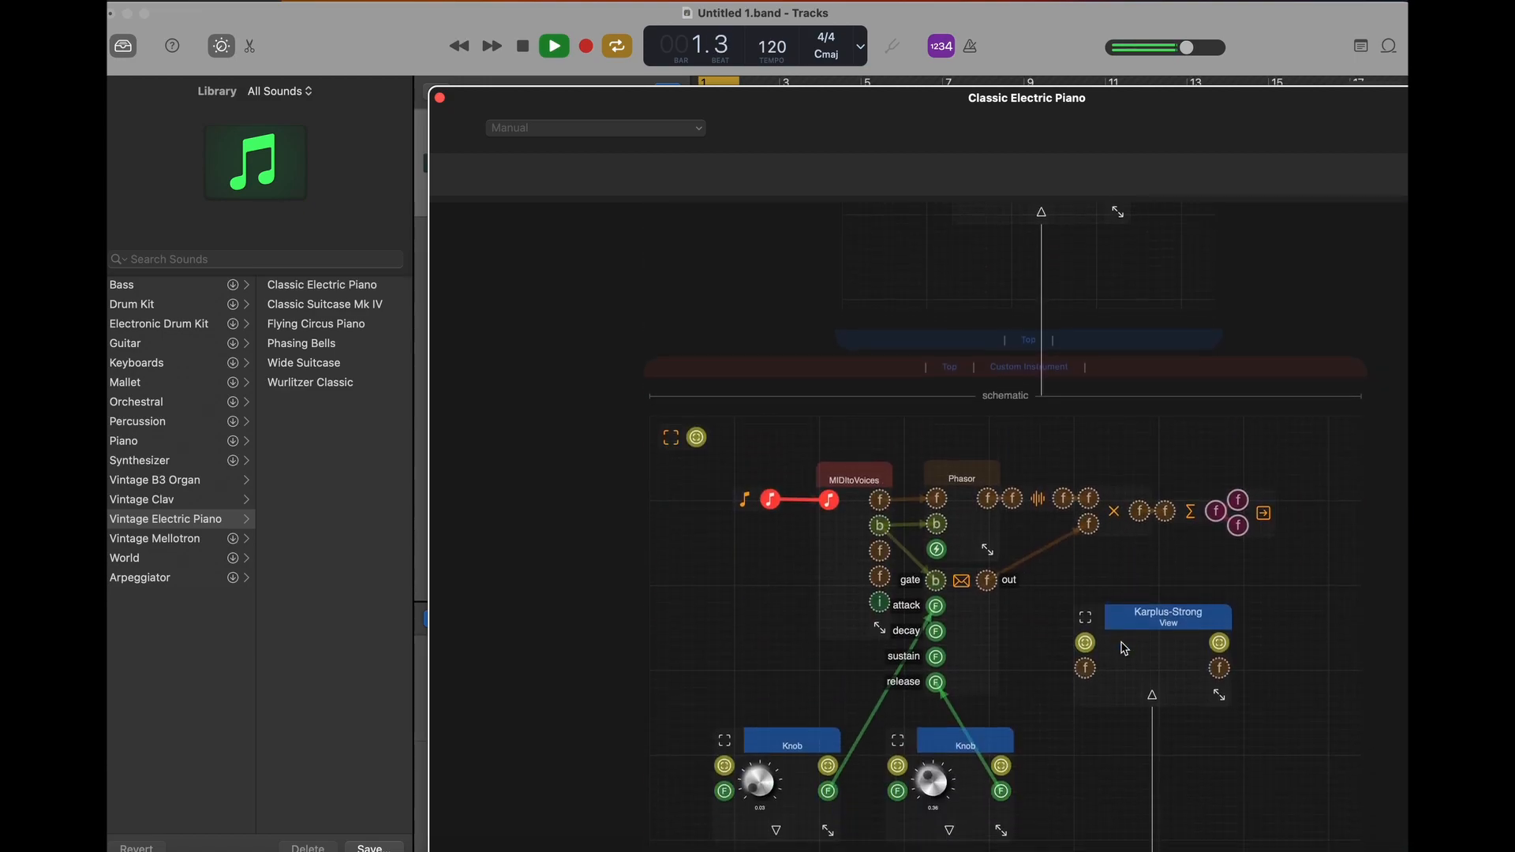
{"action": "left_click", "coordinate": [1151, 700]}
- Connect the first MIDItoVoices output to the Karplus-Strong input and the Karplus-Strong output to the multiplier's upper input
{"action": "left_click_drag", "start_coordinate": [879, 505], "coordinate": [1085, 672]}
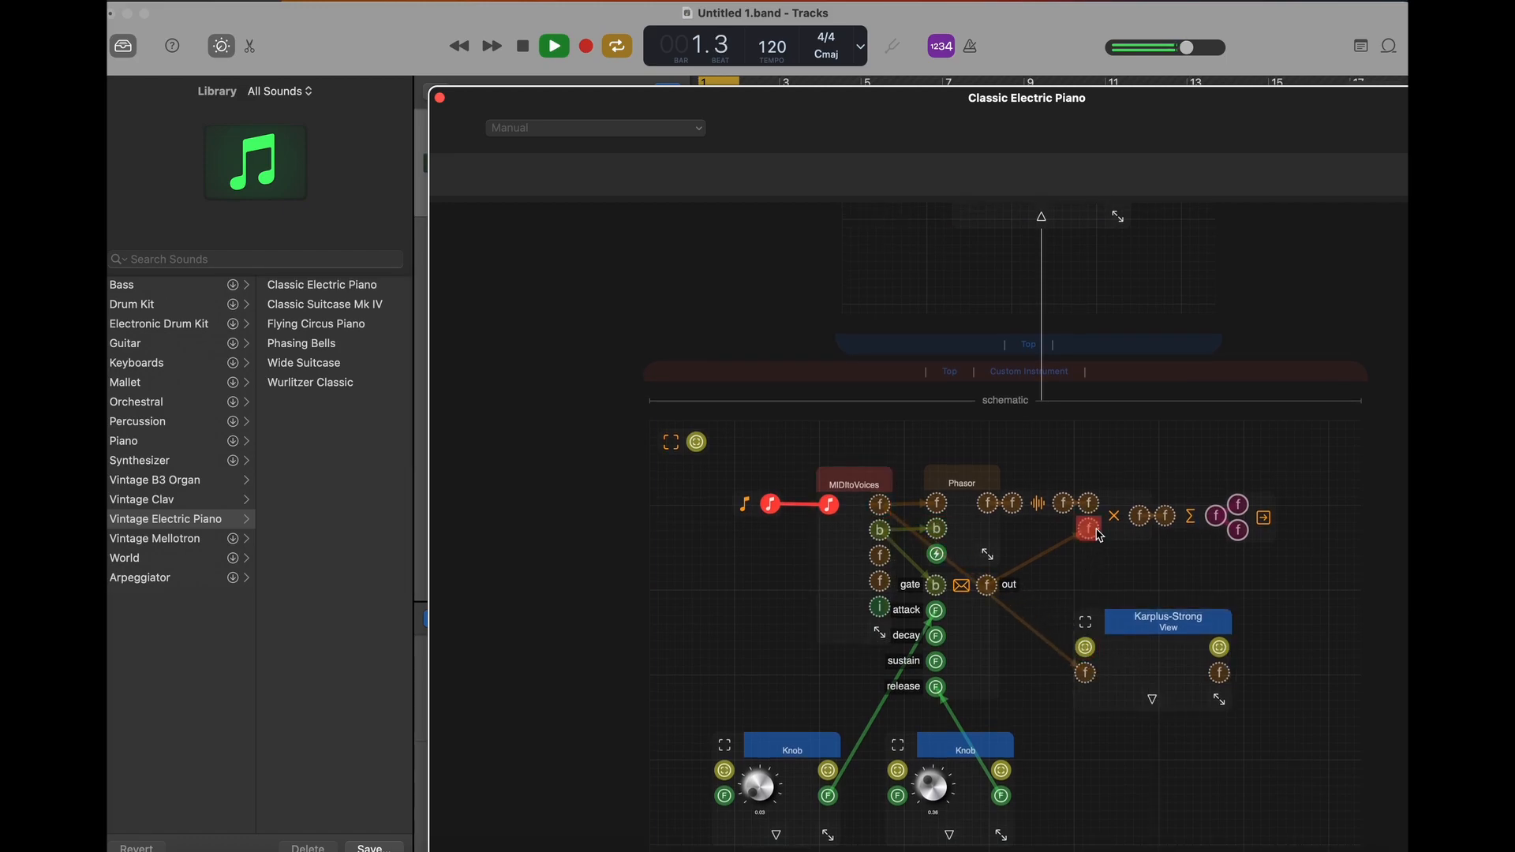
{"action": "left_click_drag", "start_coordinate": [1222, 683], "coordinate": [1075, 509]}
{"action": "left_click_drag", "start_coordinate": [1075, 509], "coordinate": [1090, 503]}
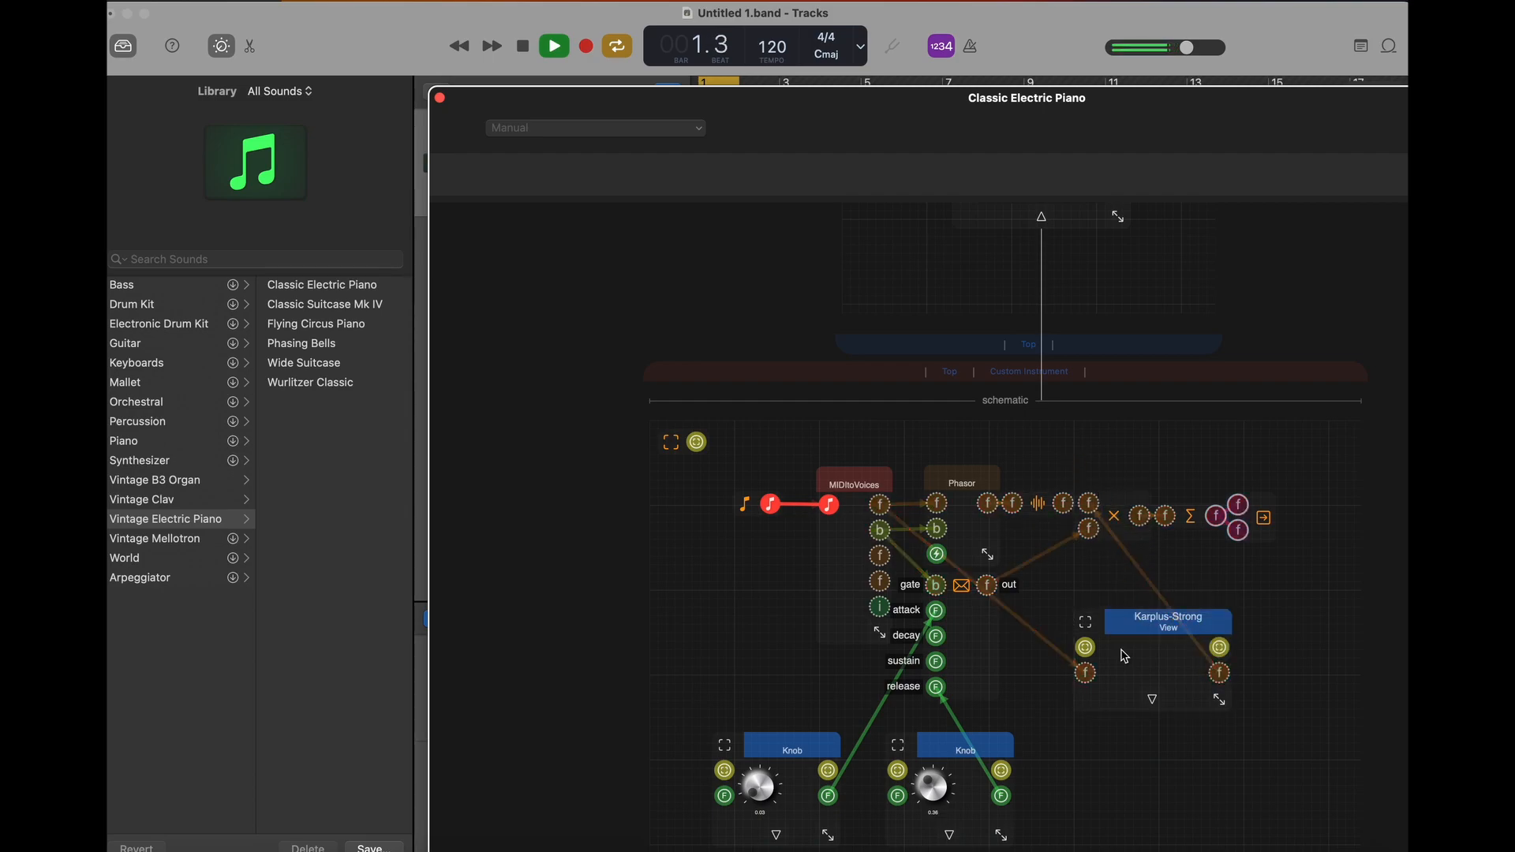
{"action": "scroll", "coordinate": [1117, 600], "scroll_direction": "down", "scroll_amount": 5}
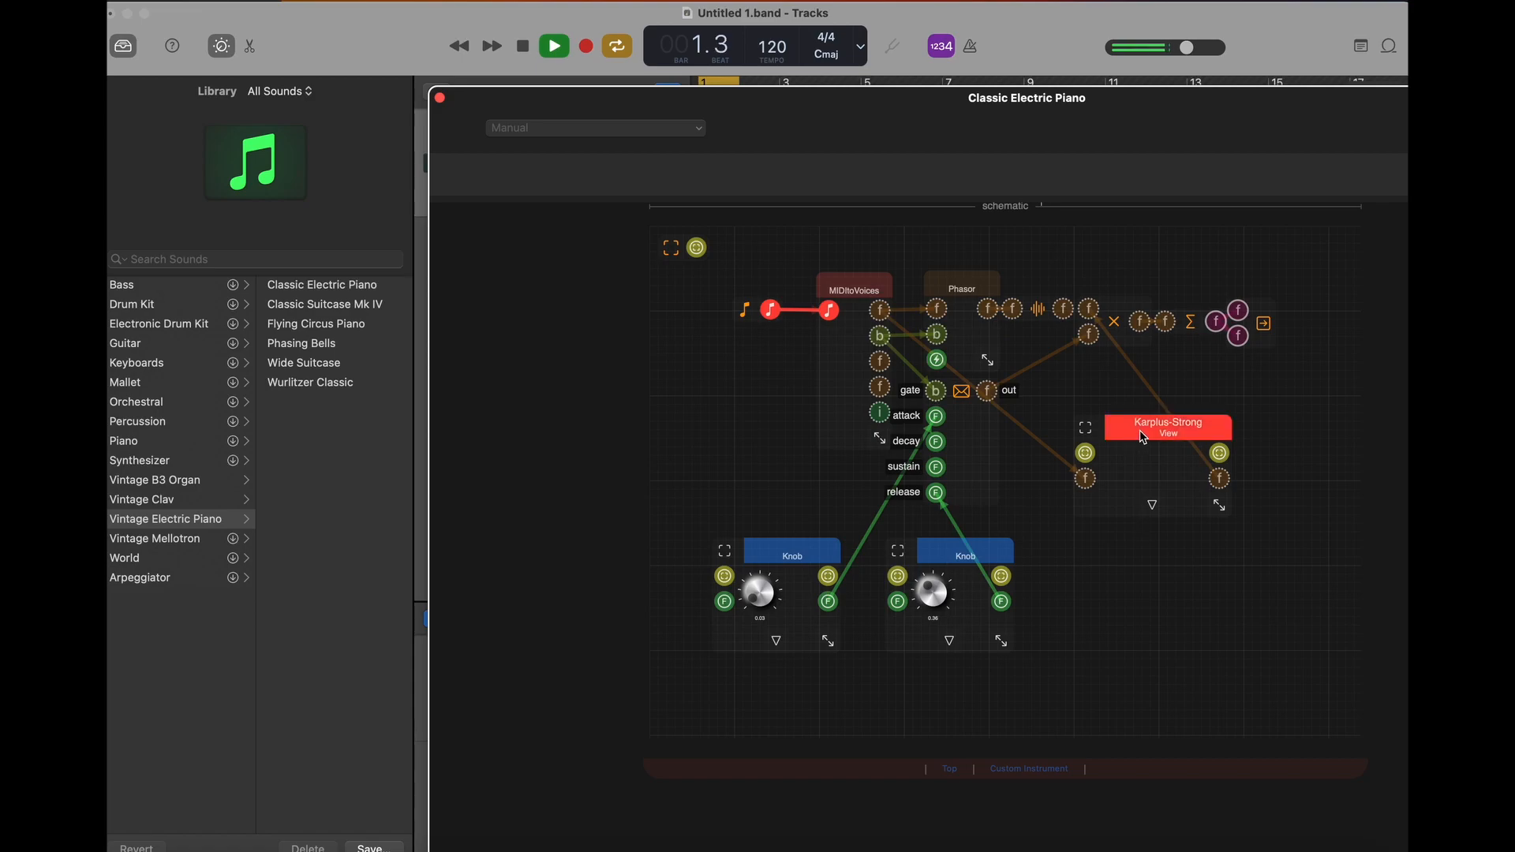
{"action": "left_click", "coordinate": [1136, 463]}
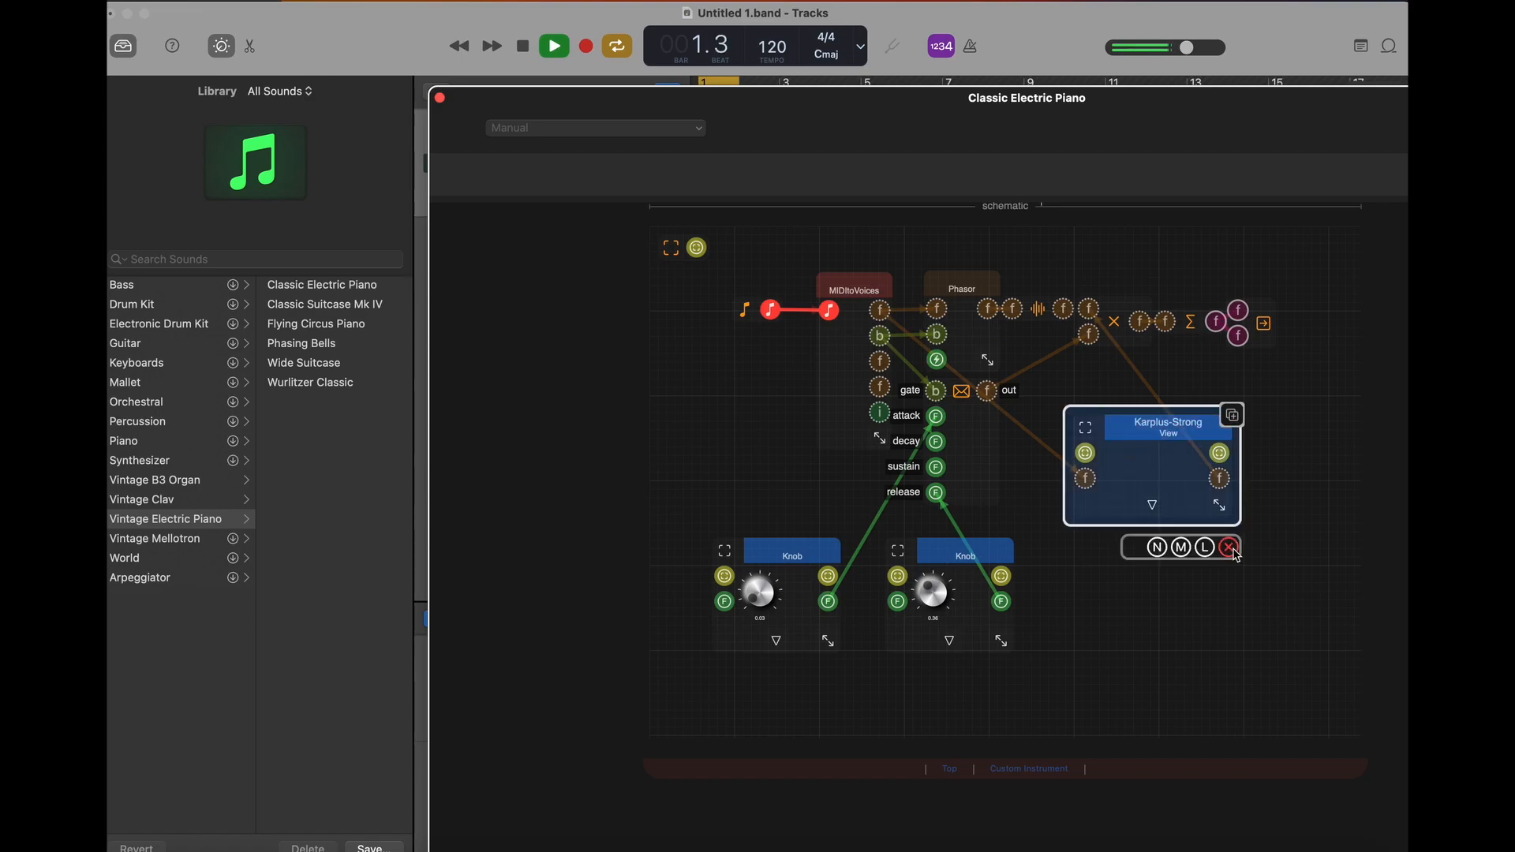
{"action": "left_click", "coordinate": [1229, 547]}
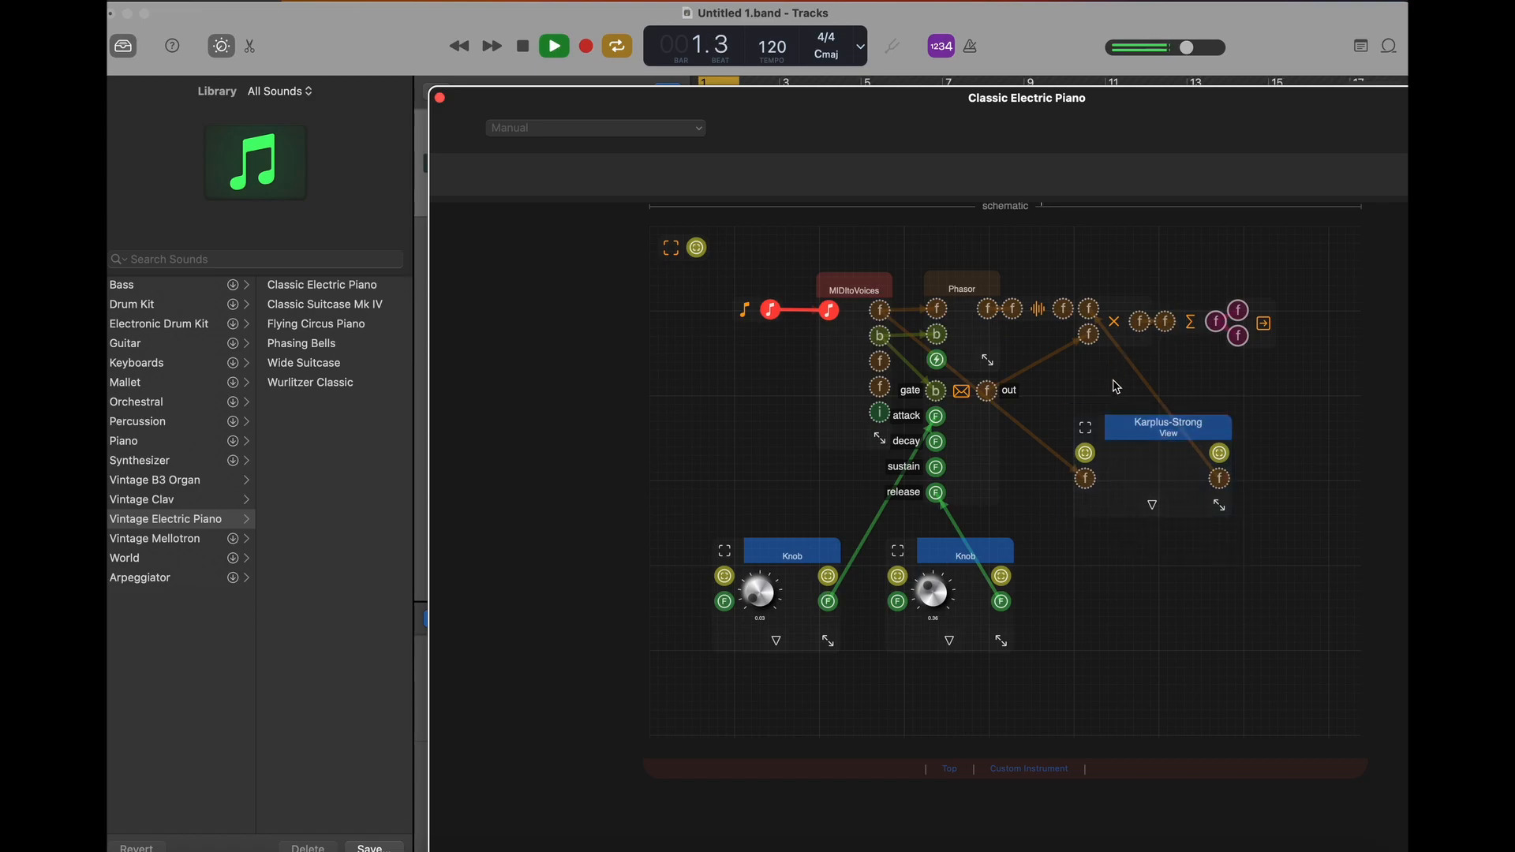
- Stop playback and add a TBeatPosition component from the CDouble primitives below the Karplus-Strong module
{"action": "left_click", "coordinate": [523, 48]}
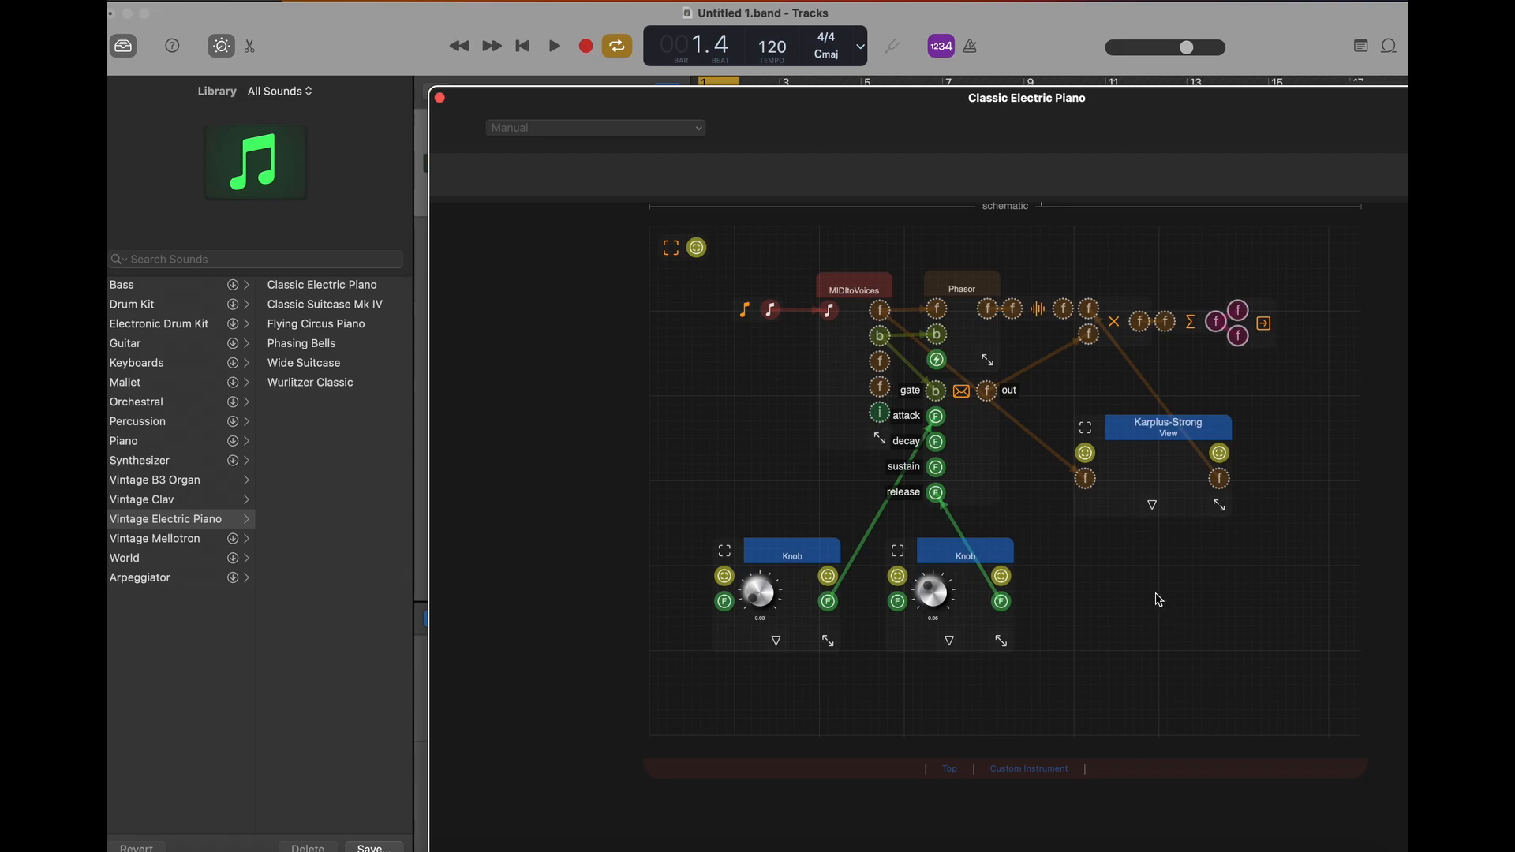
{"action": "left_click", "coordinate": [1093, 578]}
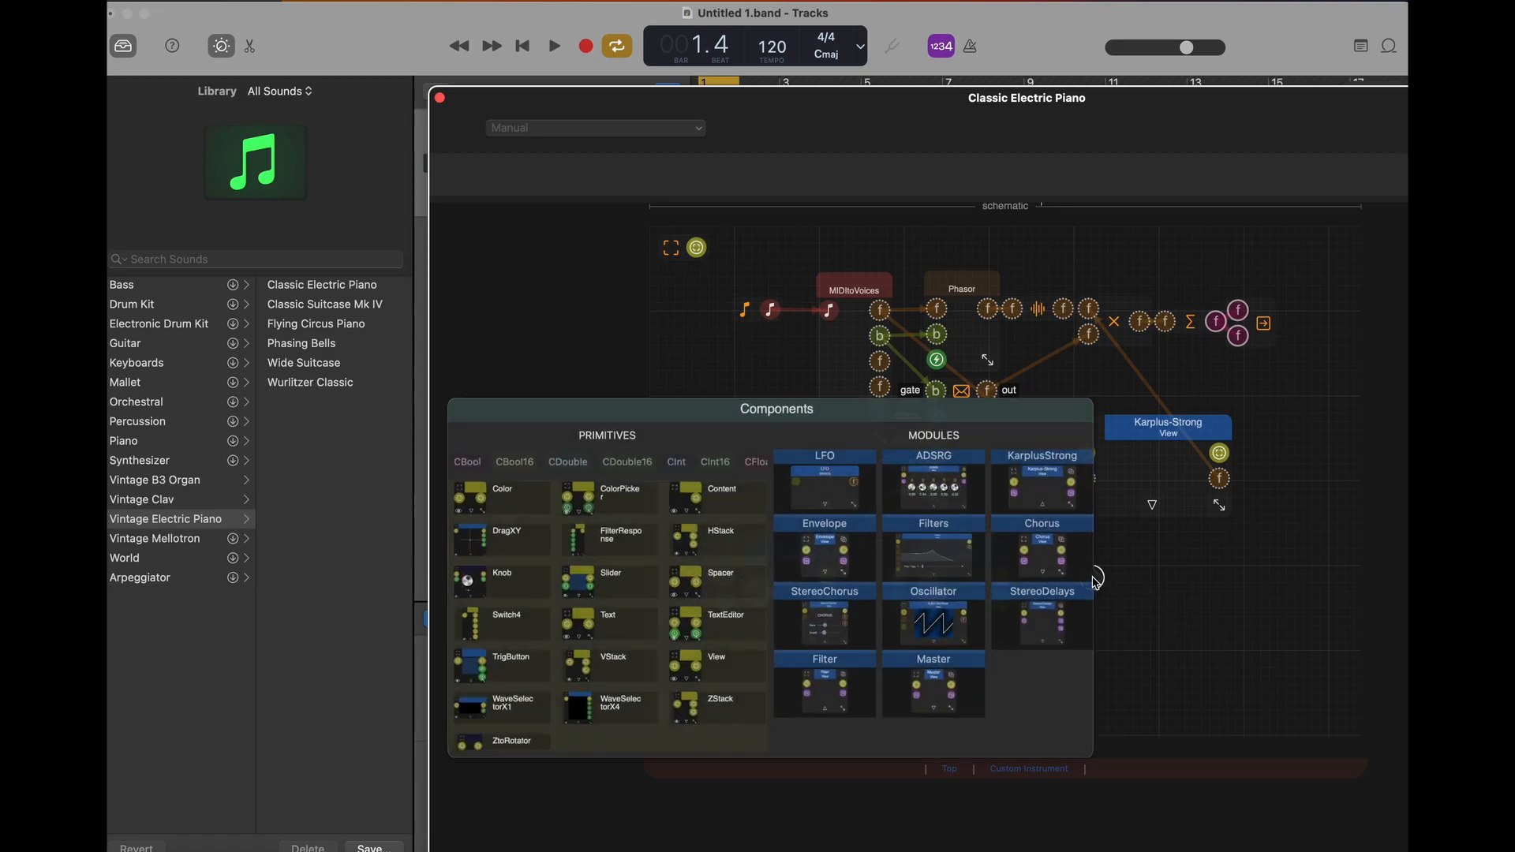
{"action": "scroll", "coordinate": [711, 456], "scroll_direction": "left", "scroll_amount": 3}
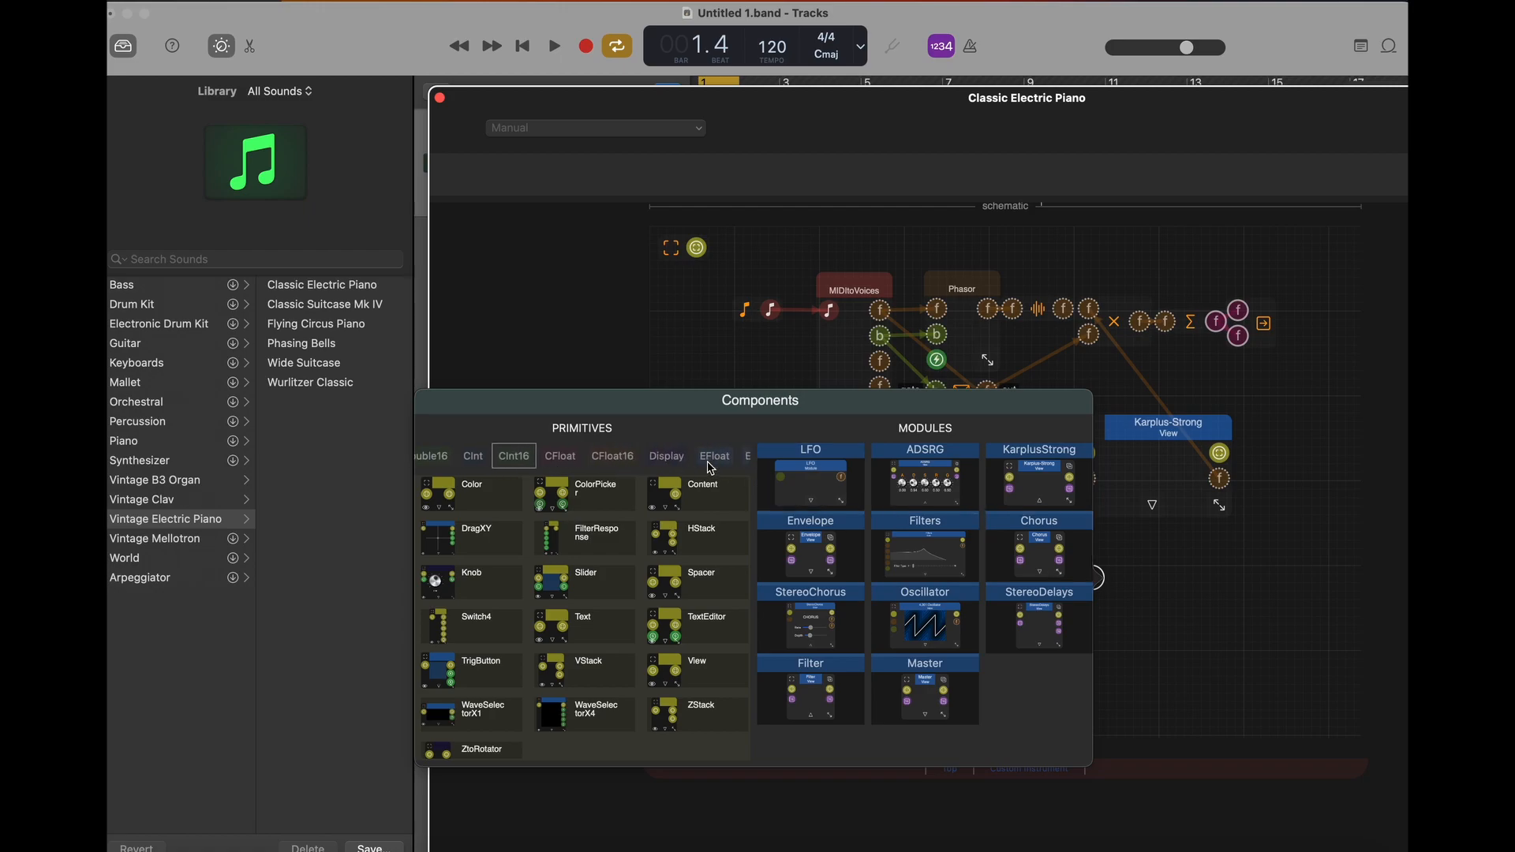
{"action": "scroll", "coordinate": [539, 465], "scroll_direction": "right", "scroll_amount": 2}
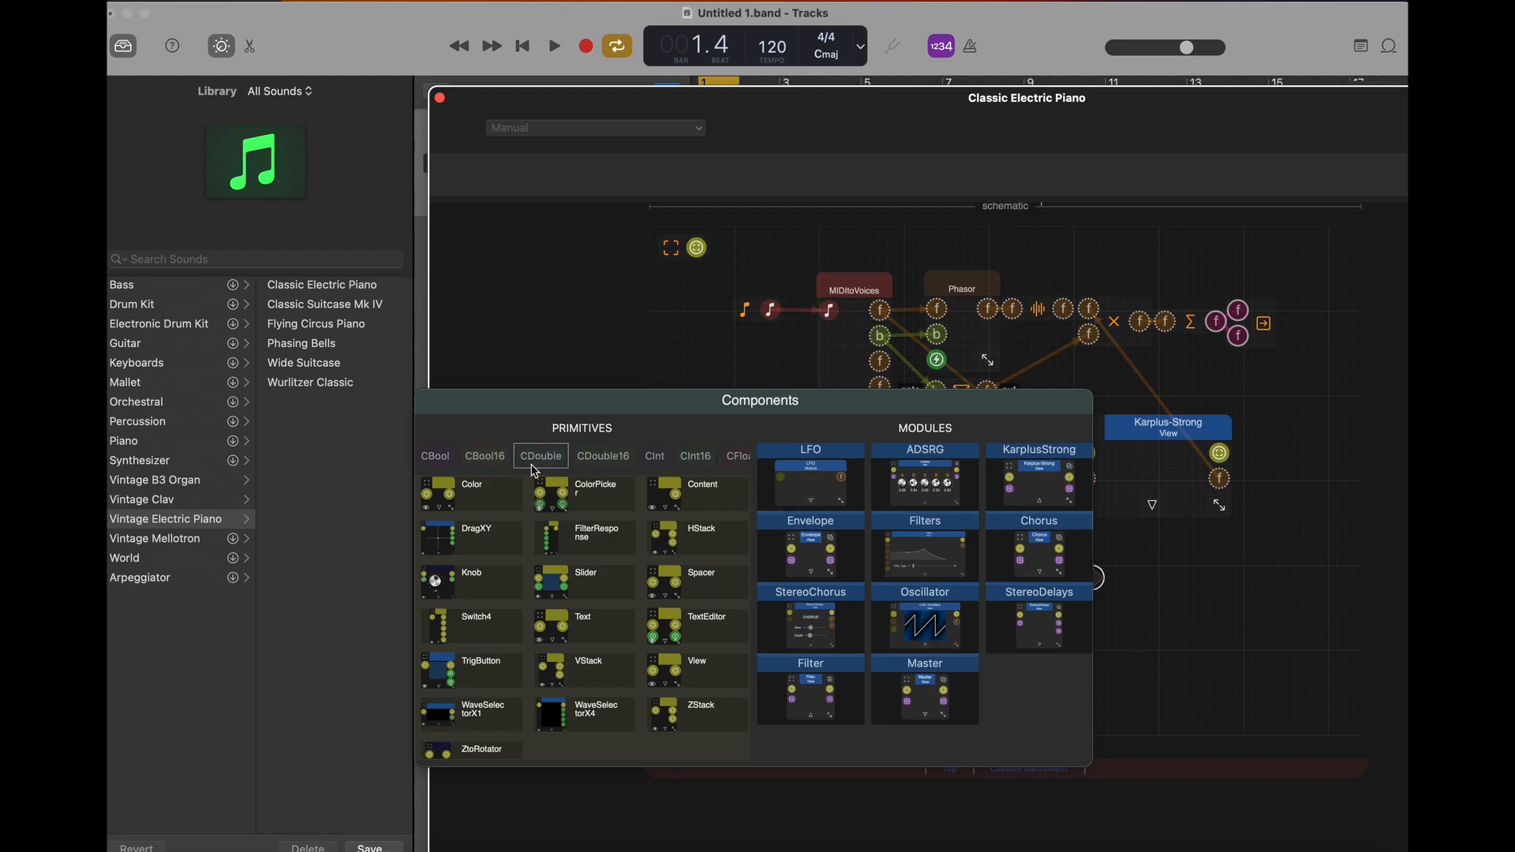
{"action": "left_click", "coordinate": [537, 461]}
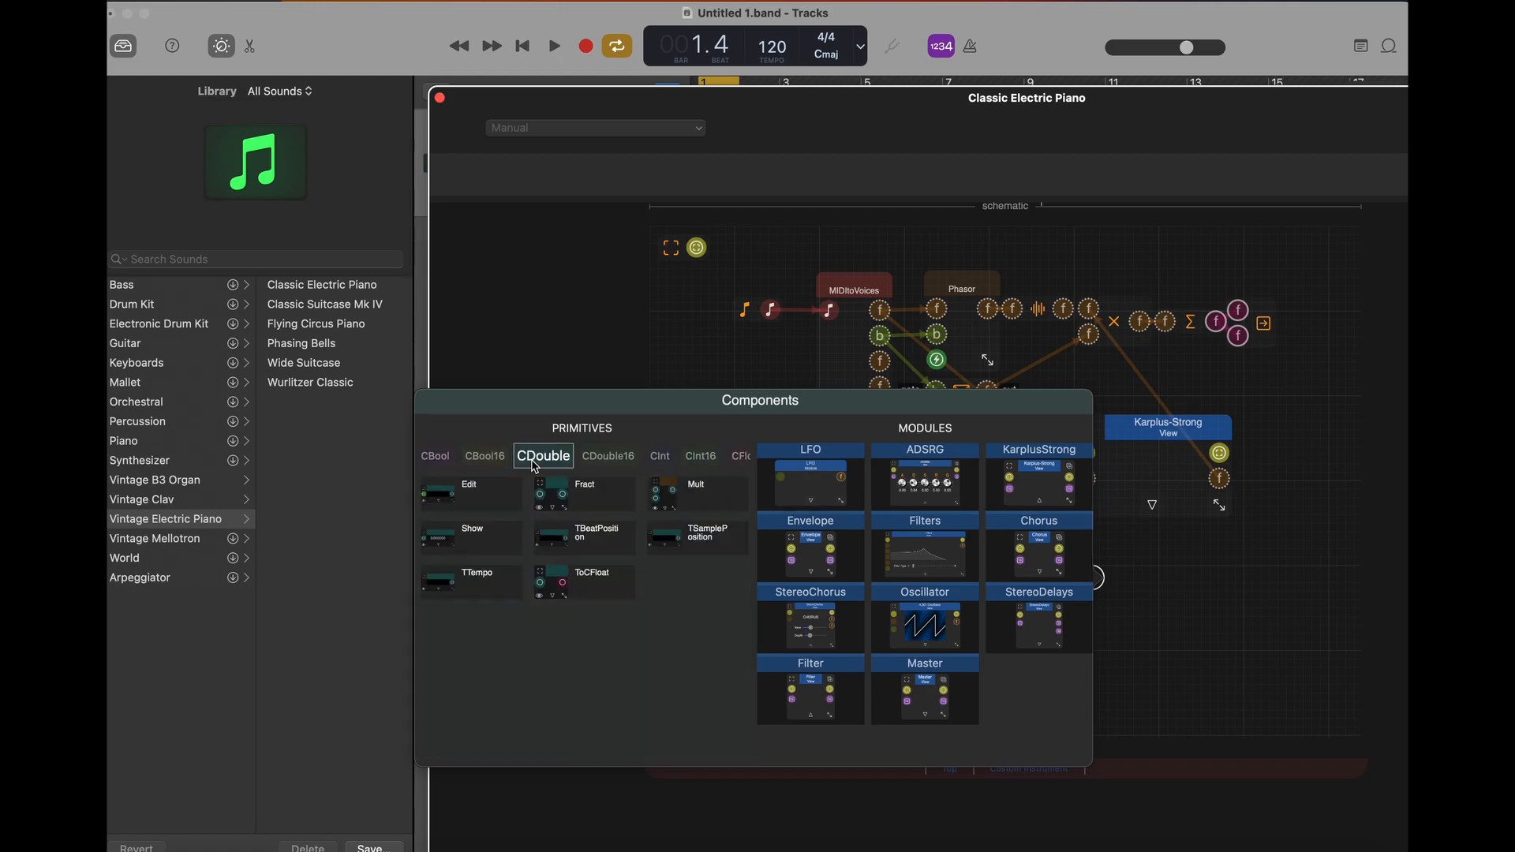
{"action": "left_click", "coordinate": [579, 536]}
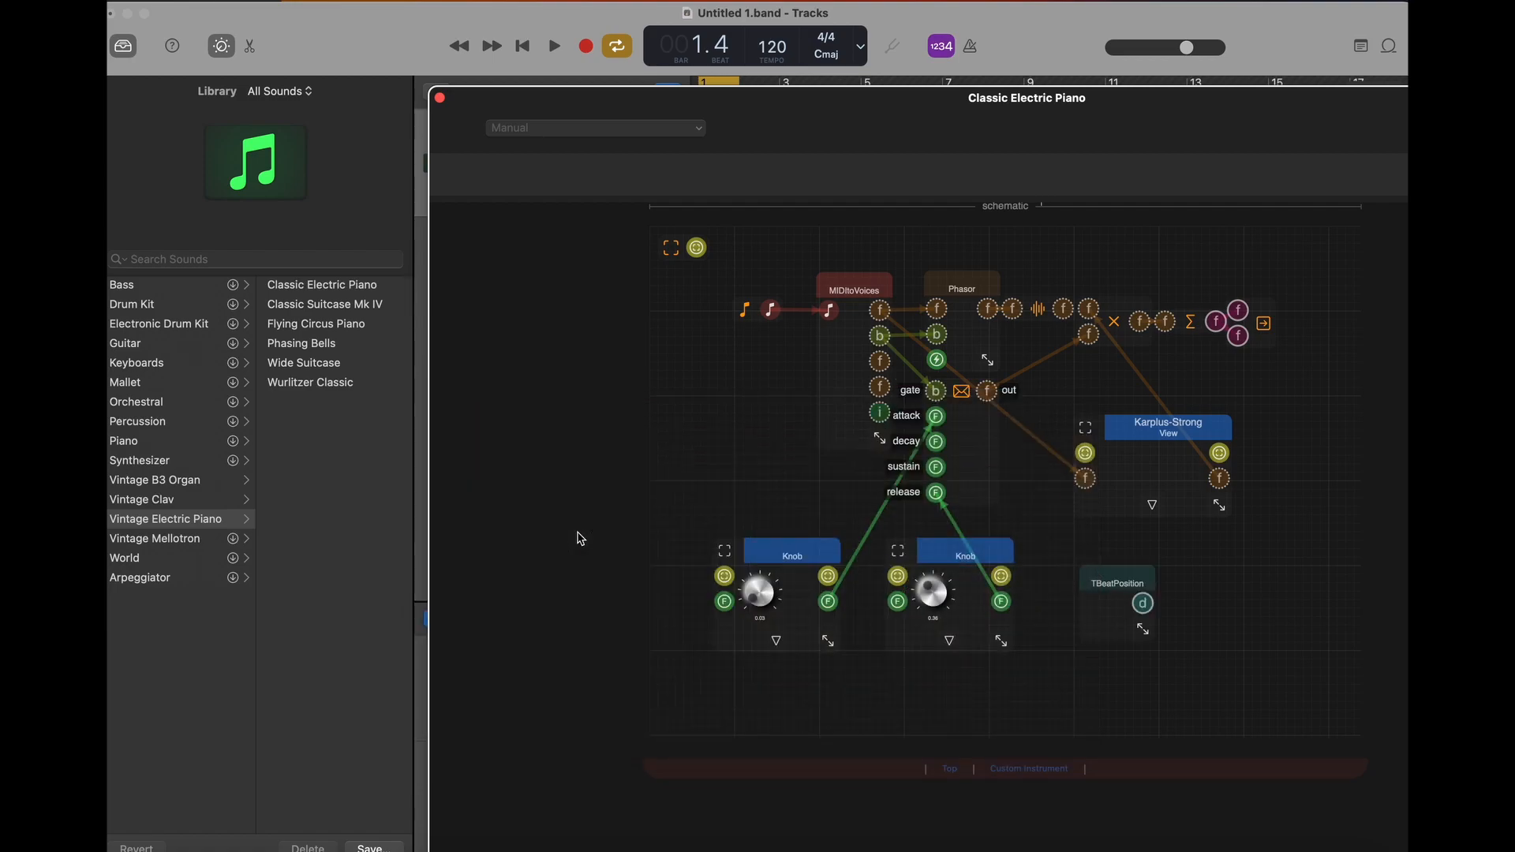
- Connect the TBeatPosition output to a new Show component and widen the display to fit its full value
{"action": "left_click_drag", "start_coordinate": [1144, 605], "coordinate": [1190, 589]}
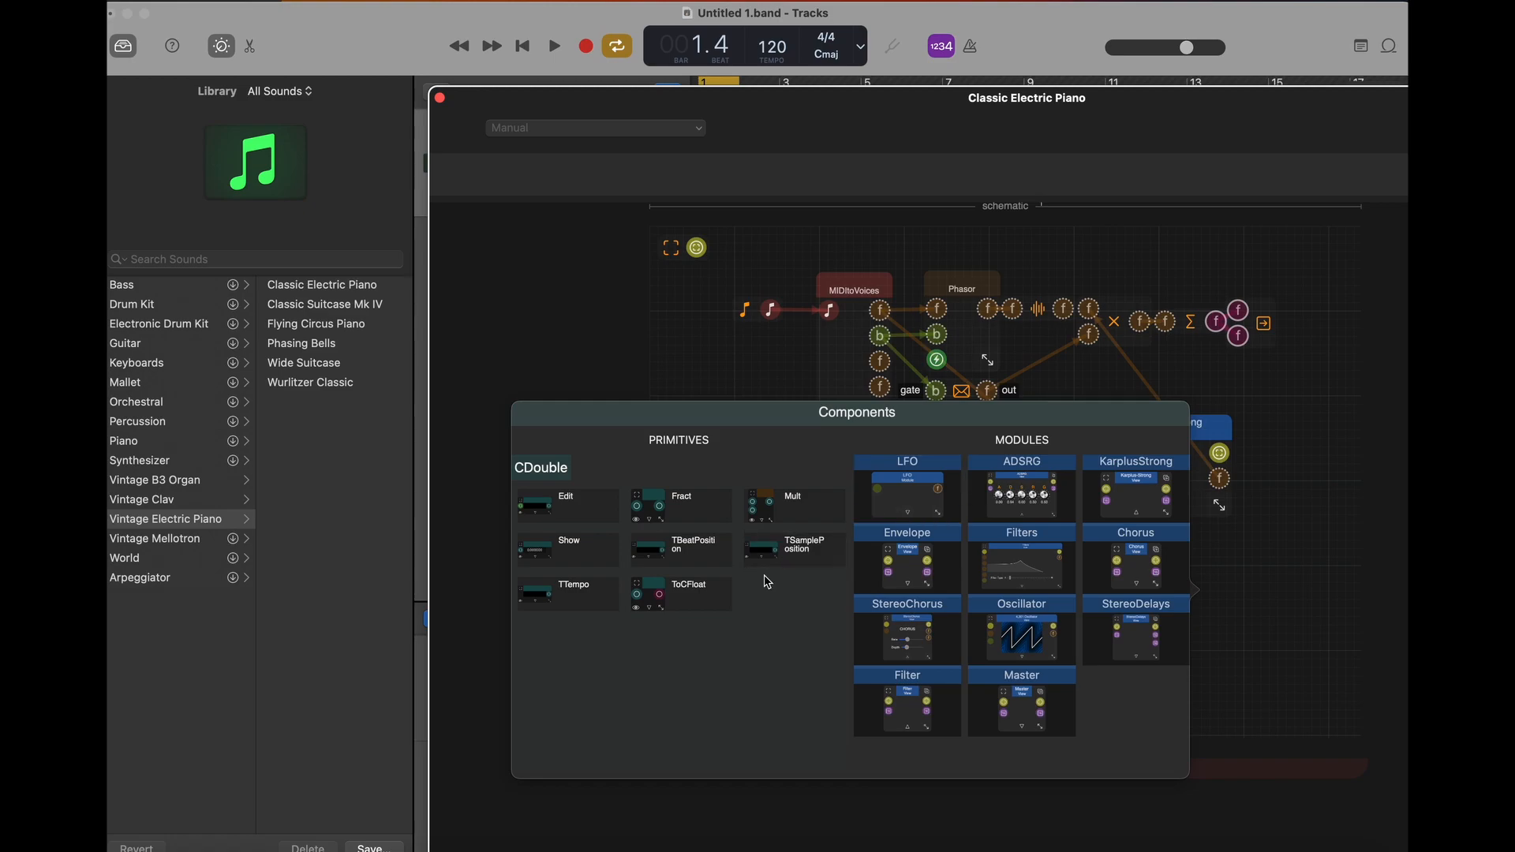
{"action": "left_click", "coordinate": [568, 552]}
{"action": "left_click_drag", "start_coordinate": [1235, 638], "coordinate": [1329, 639]}
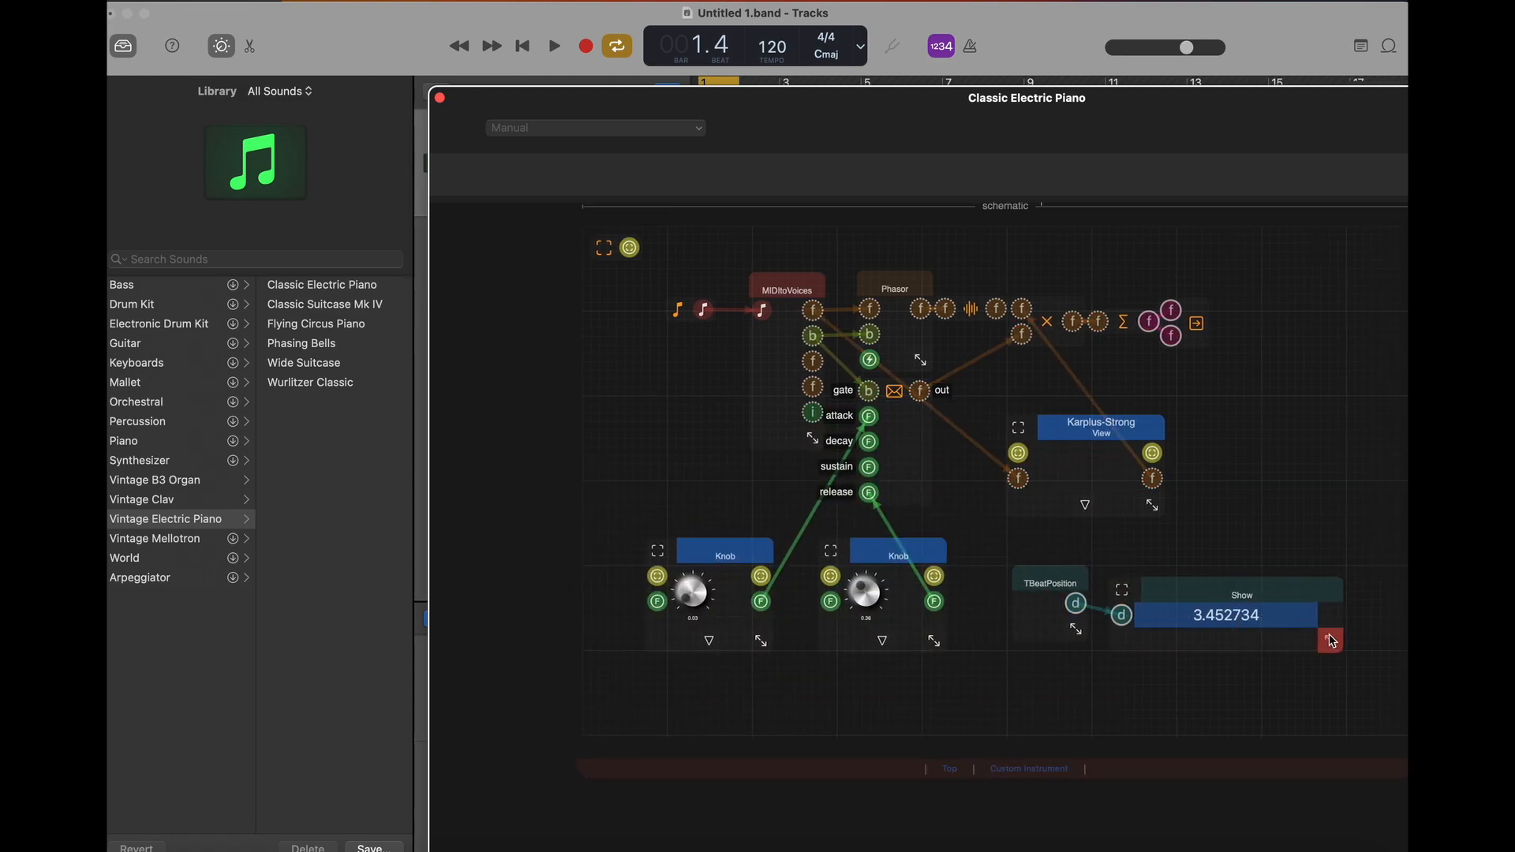
- Play the loop at a raised system volume to watch the beat position readout, then stop playback
{"action": "left_click", "coordinate": [554, 48]}
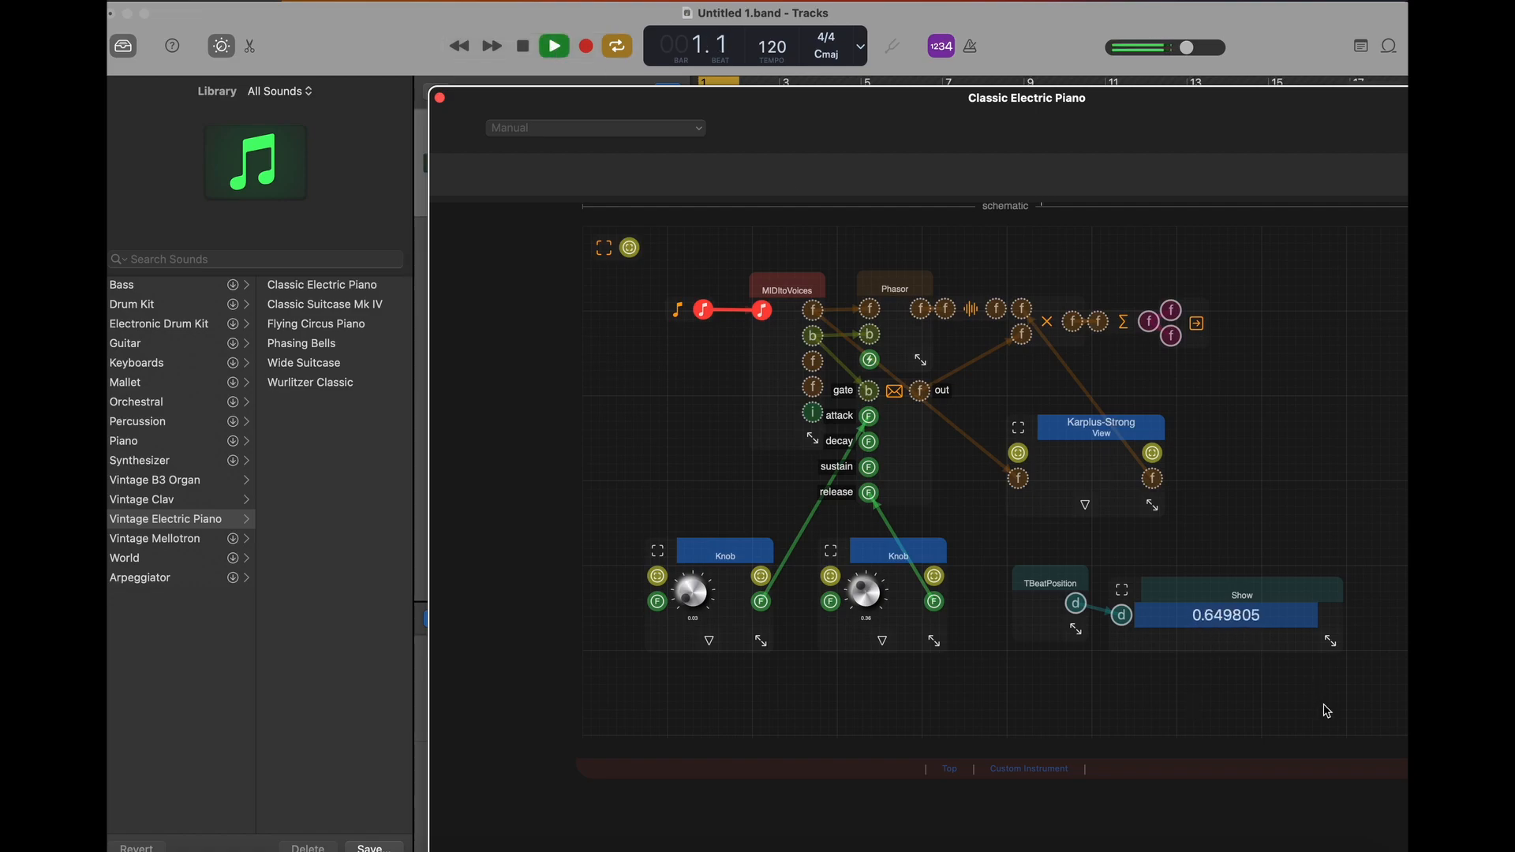
{"action": "key", "text": "XF86AudioRaiseVolume"}
{"action": "key", "text": "XF86AudioRaiseVolume"}
{"action": "left_click", "coordinate": [523, 45]}
- Add a TSamplePosition component from the CDouble primitives below TBeatPosition and shift TBeatPosition slightly up and away from its Show display
{"action": "left_click", "coordinate": [1004, 671]}
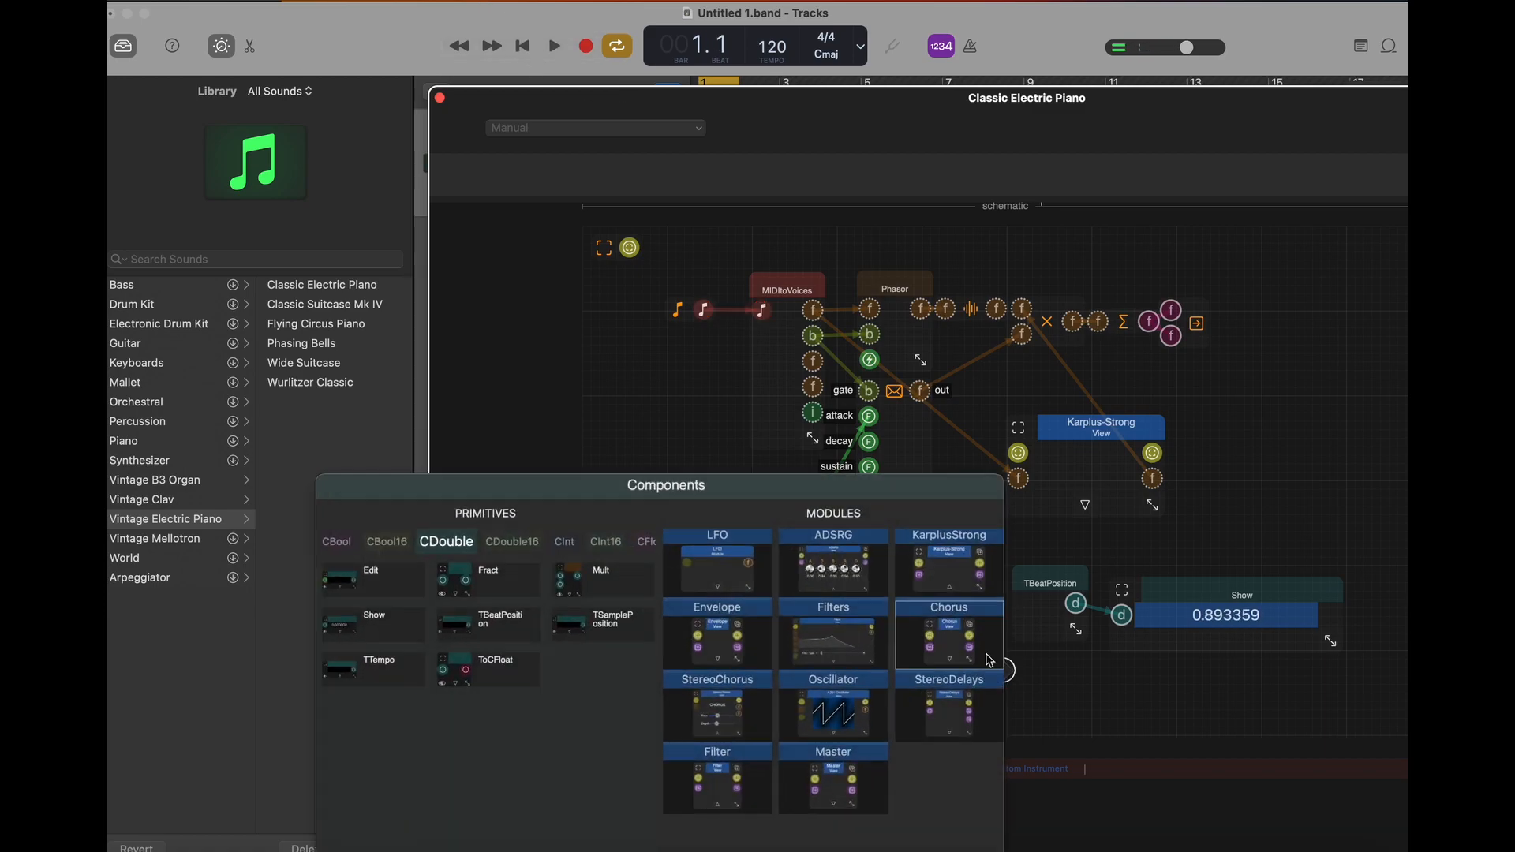
{"action": "left_click", "coordinate": [602, 628]}
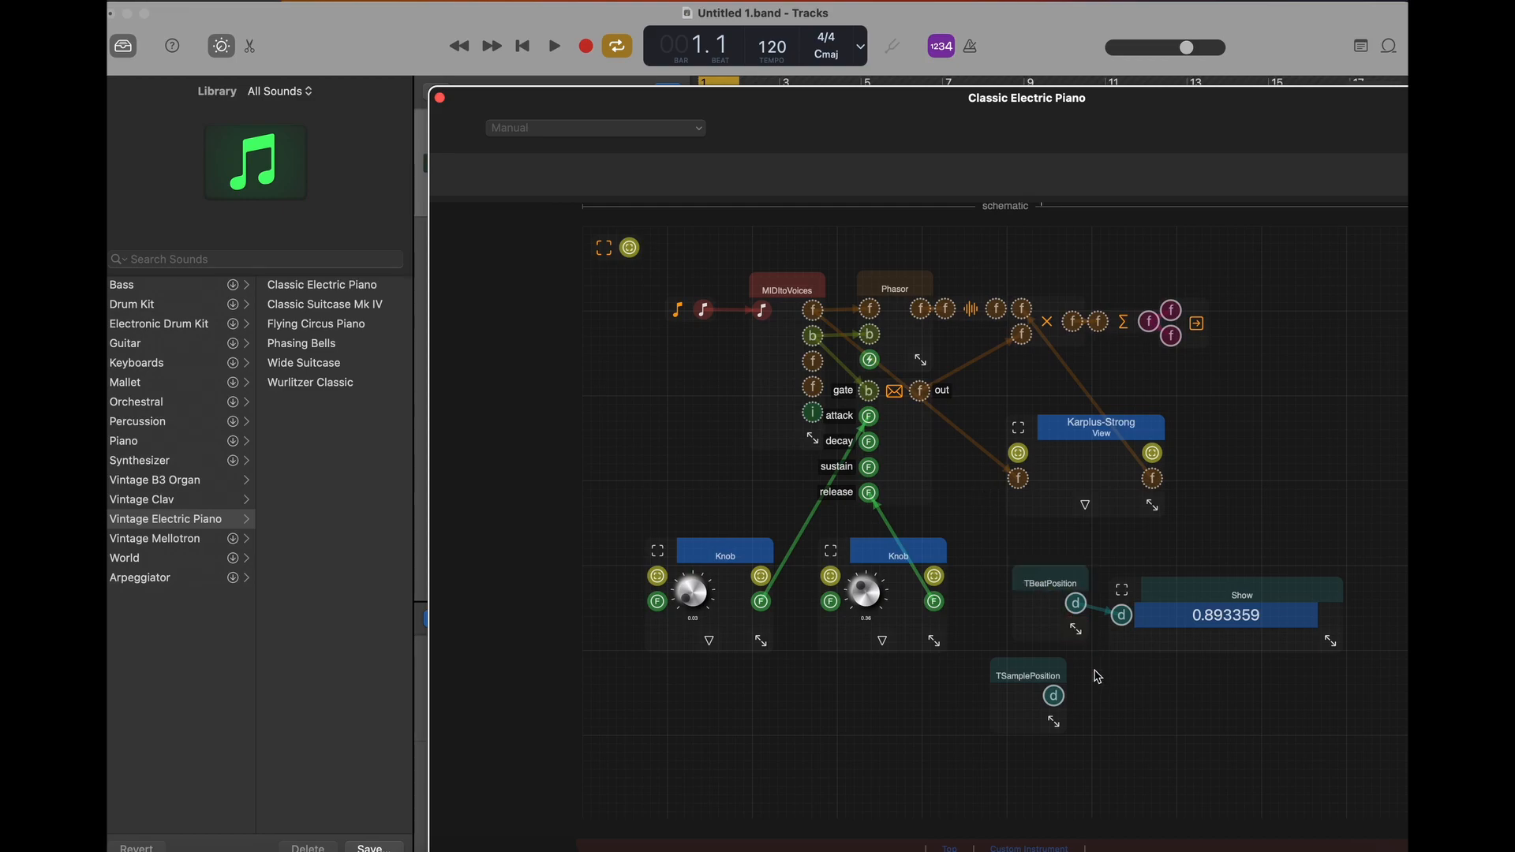
{"action": "left_click_drag", "start_coordinate": [1057, 725], "coordinate": [1066, 731]}
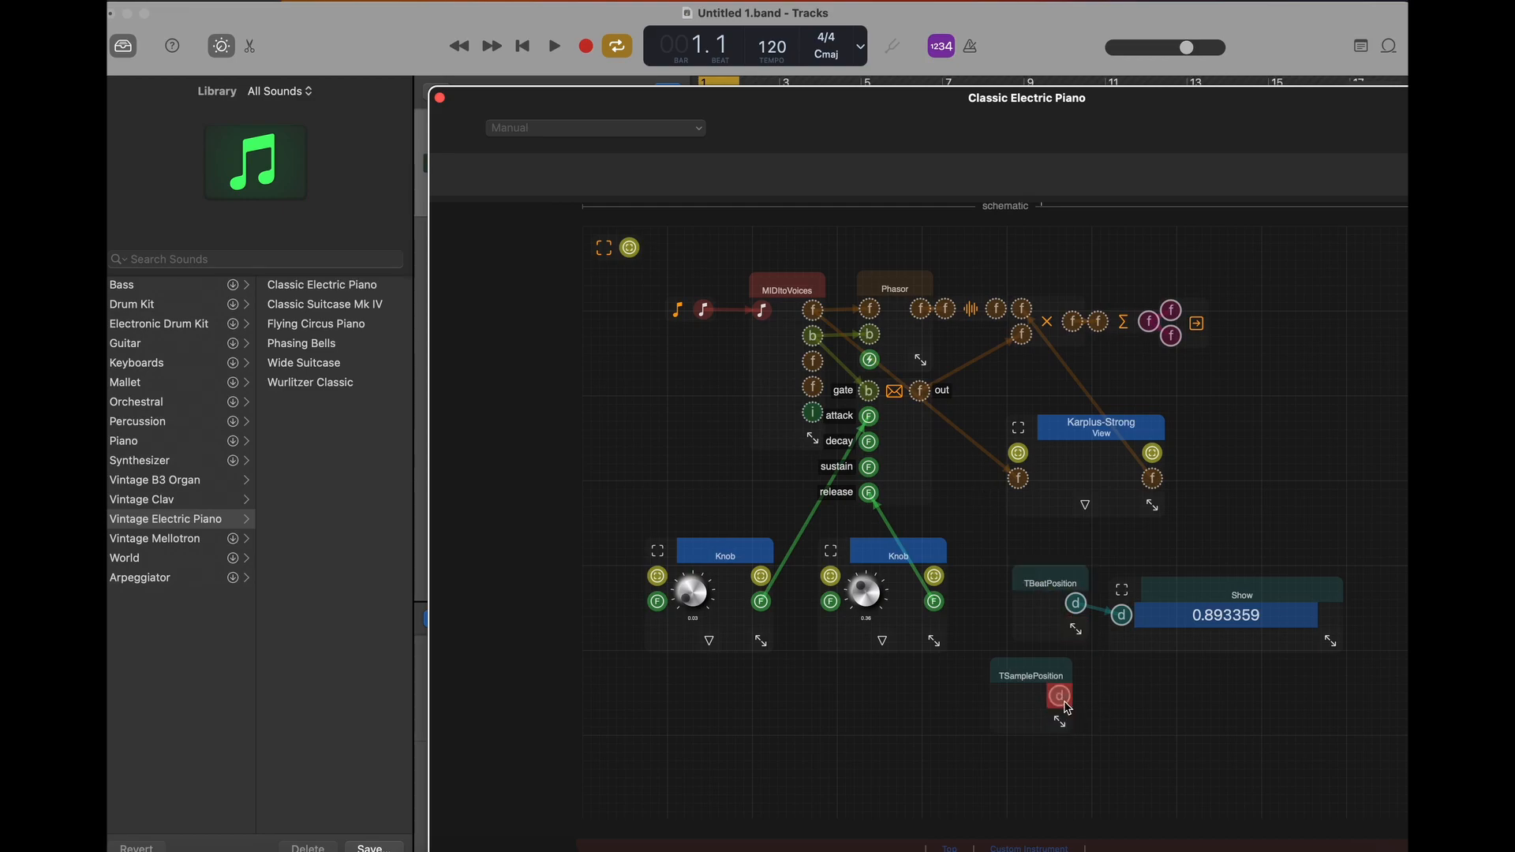
{"action": "left_click_drag", "start_coordinate": [1060, 579], "coordinate": [1034, 569]}
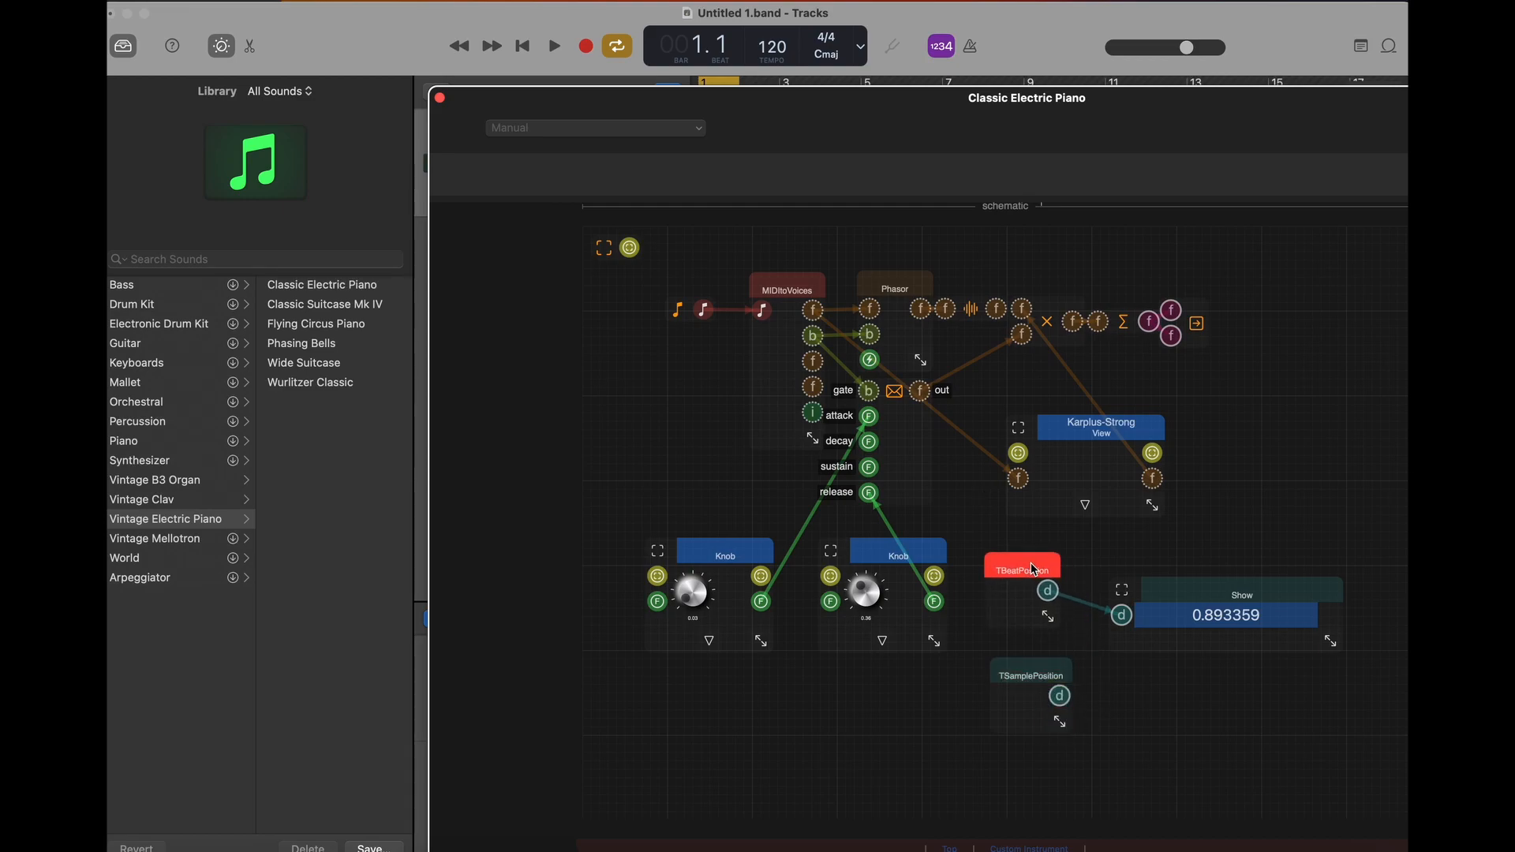
- Connect the TSamplePosition output to a new Show component and widen that display to fit its full value
{"action": "left_click_drag", "start_coordinate": [1060, 698], "coordinate": [1108, 706]}
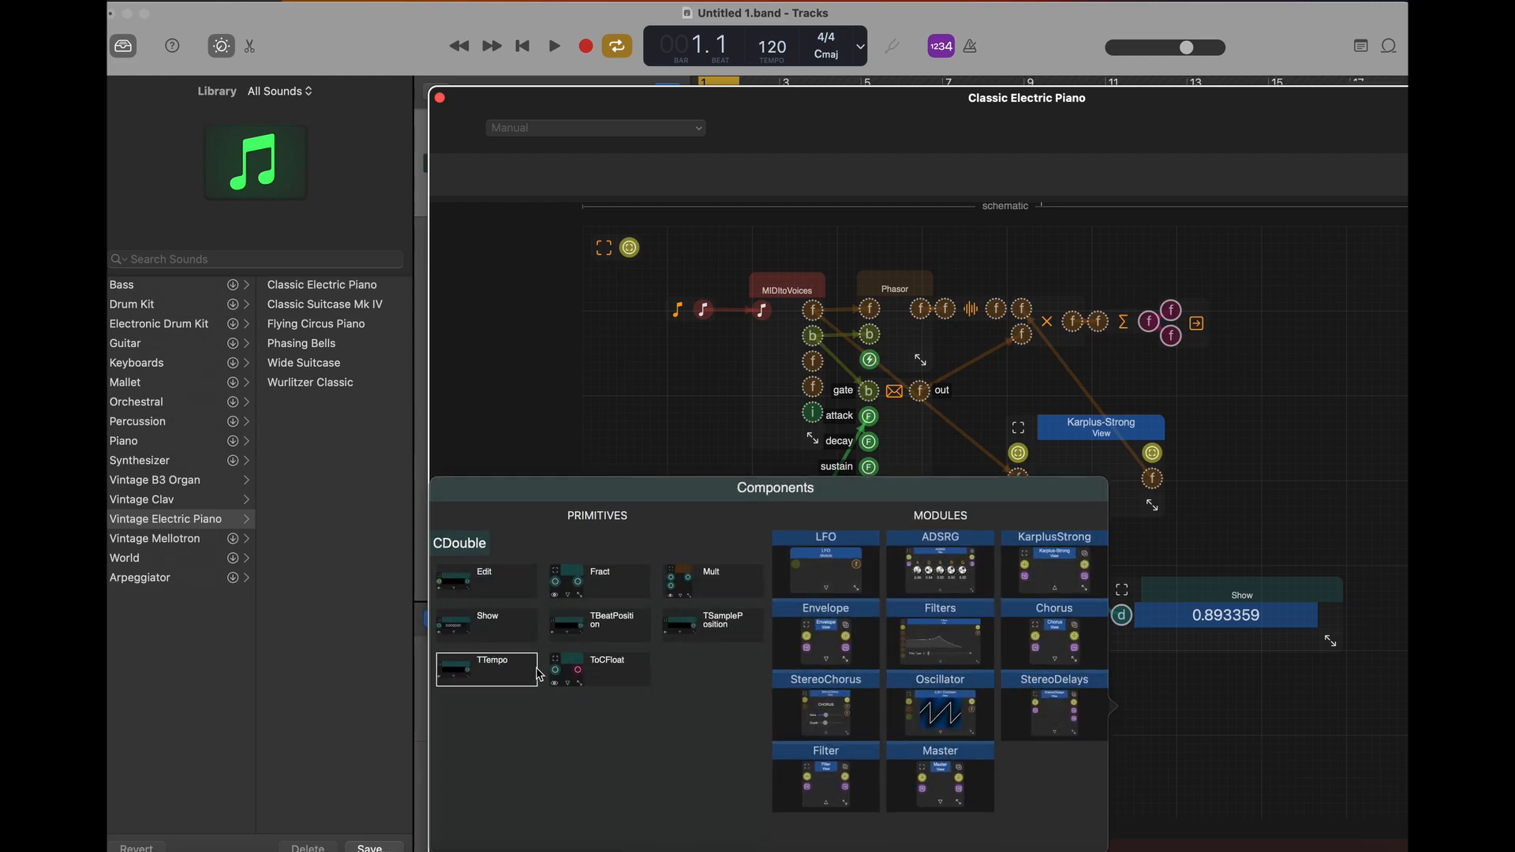
{"action": "left_click", "coordinate": [478, 624]}
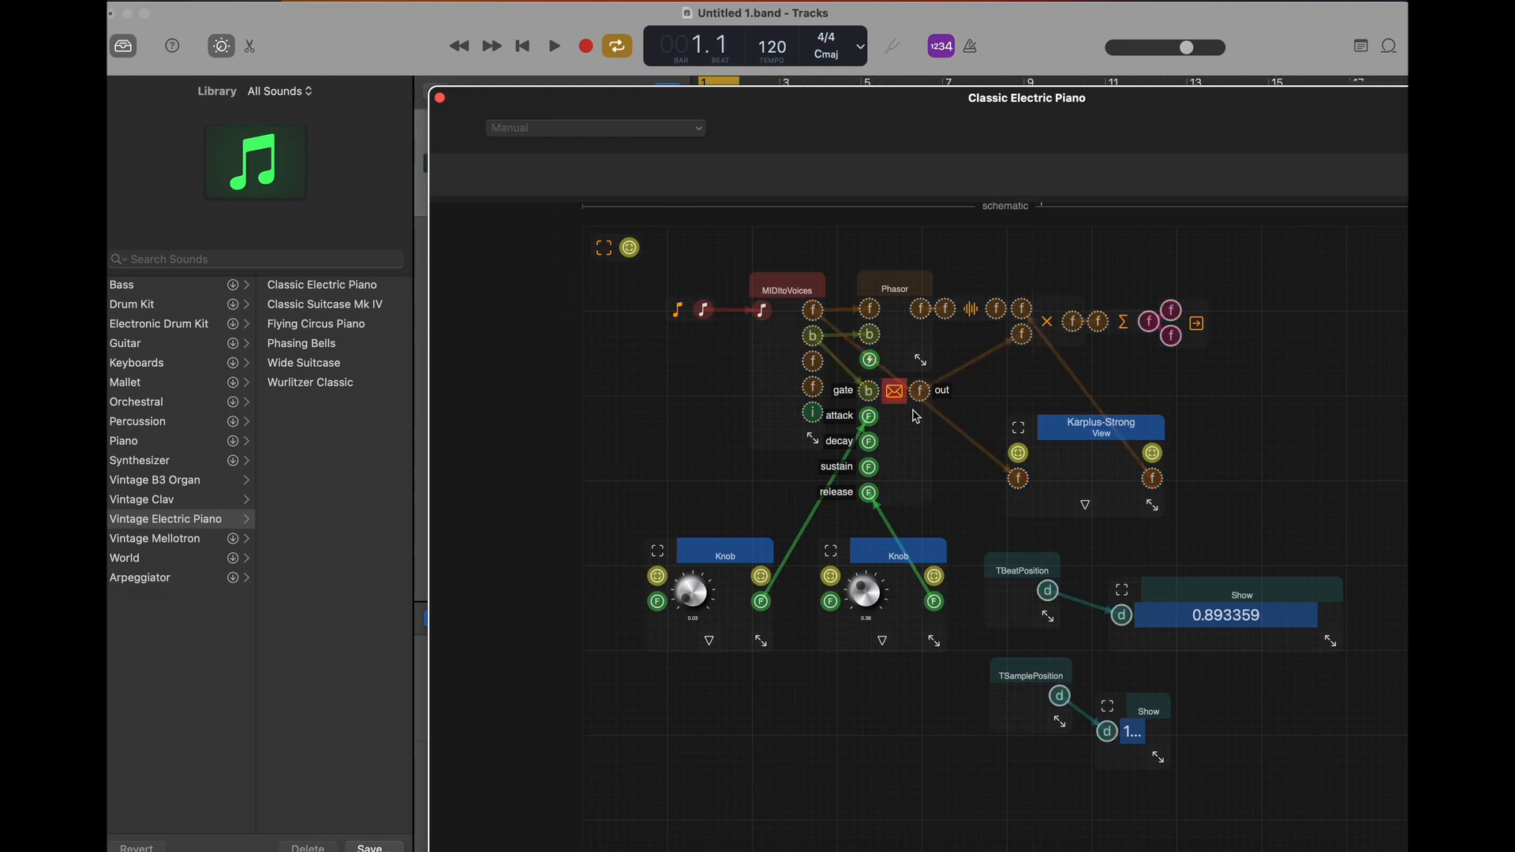
{"action": "left_click_drag", "start_coordinate": [1152, 760], "coordinate": [1285, 759]}
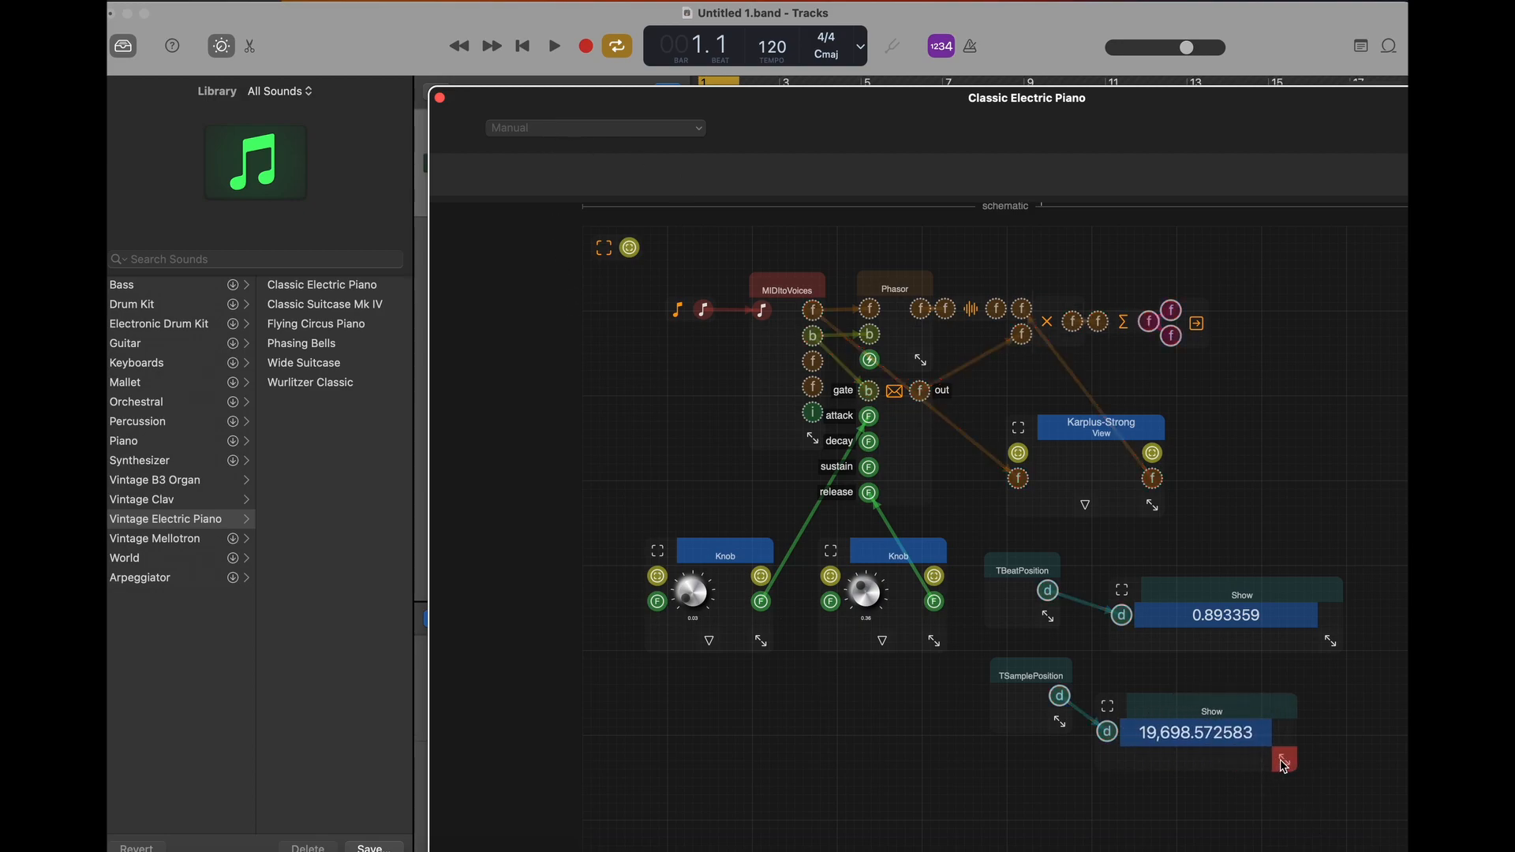
- Play the loop to watch the beat and sample position readouts, moving TSamplePosition farther from its display, then stop playback
{"action": "left_click", "coordinate": [555, 46]}
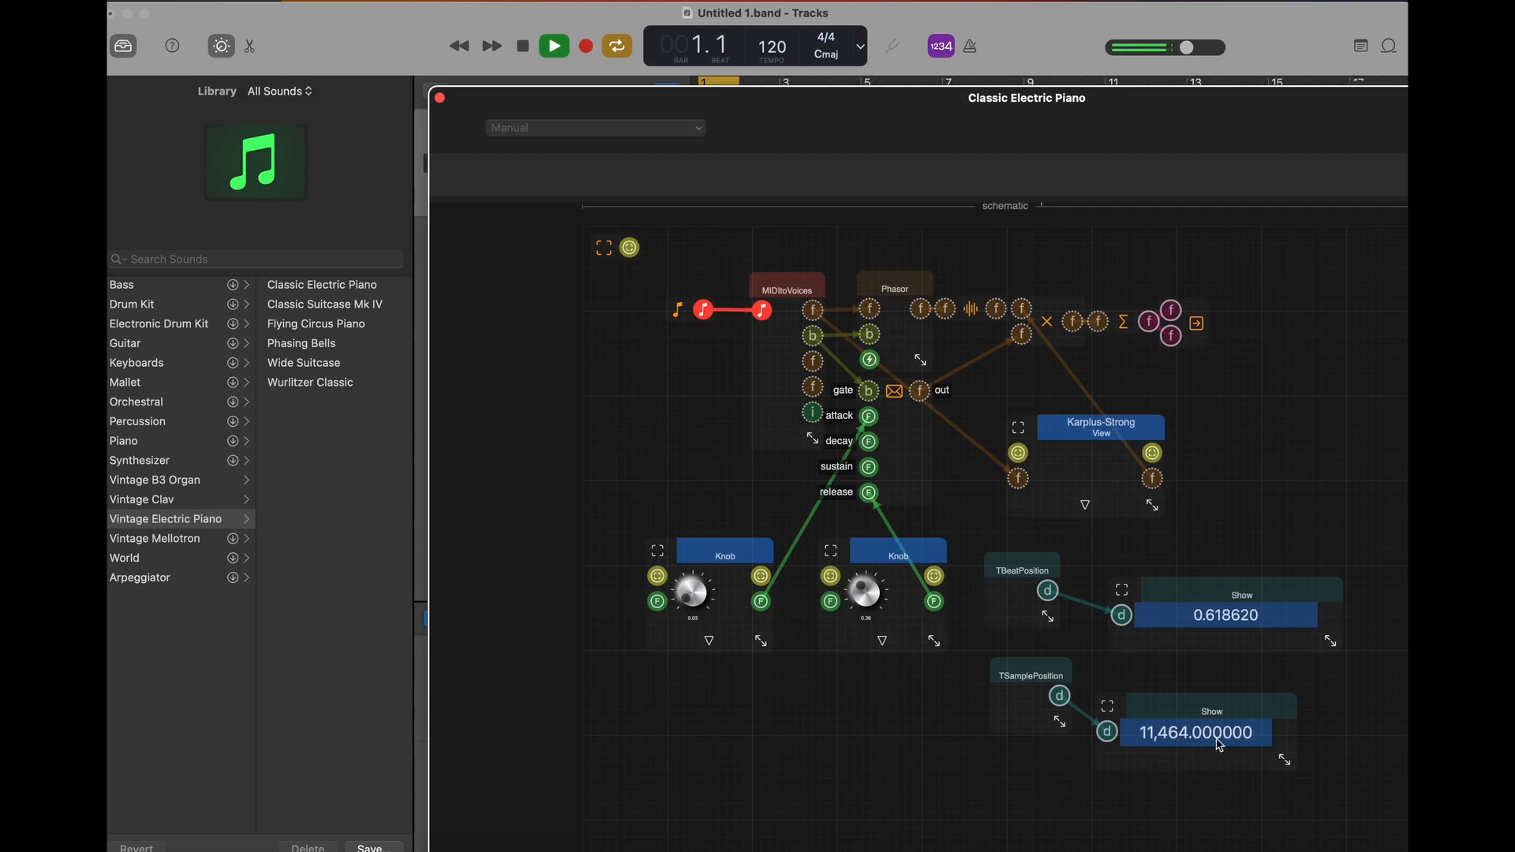
{"action": "left_click_drag", "start_coordinate": [1031, 672], "coordinate": [990, 681]}
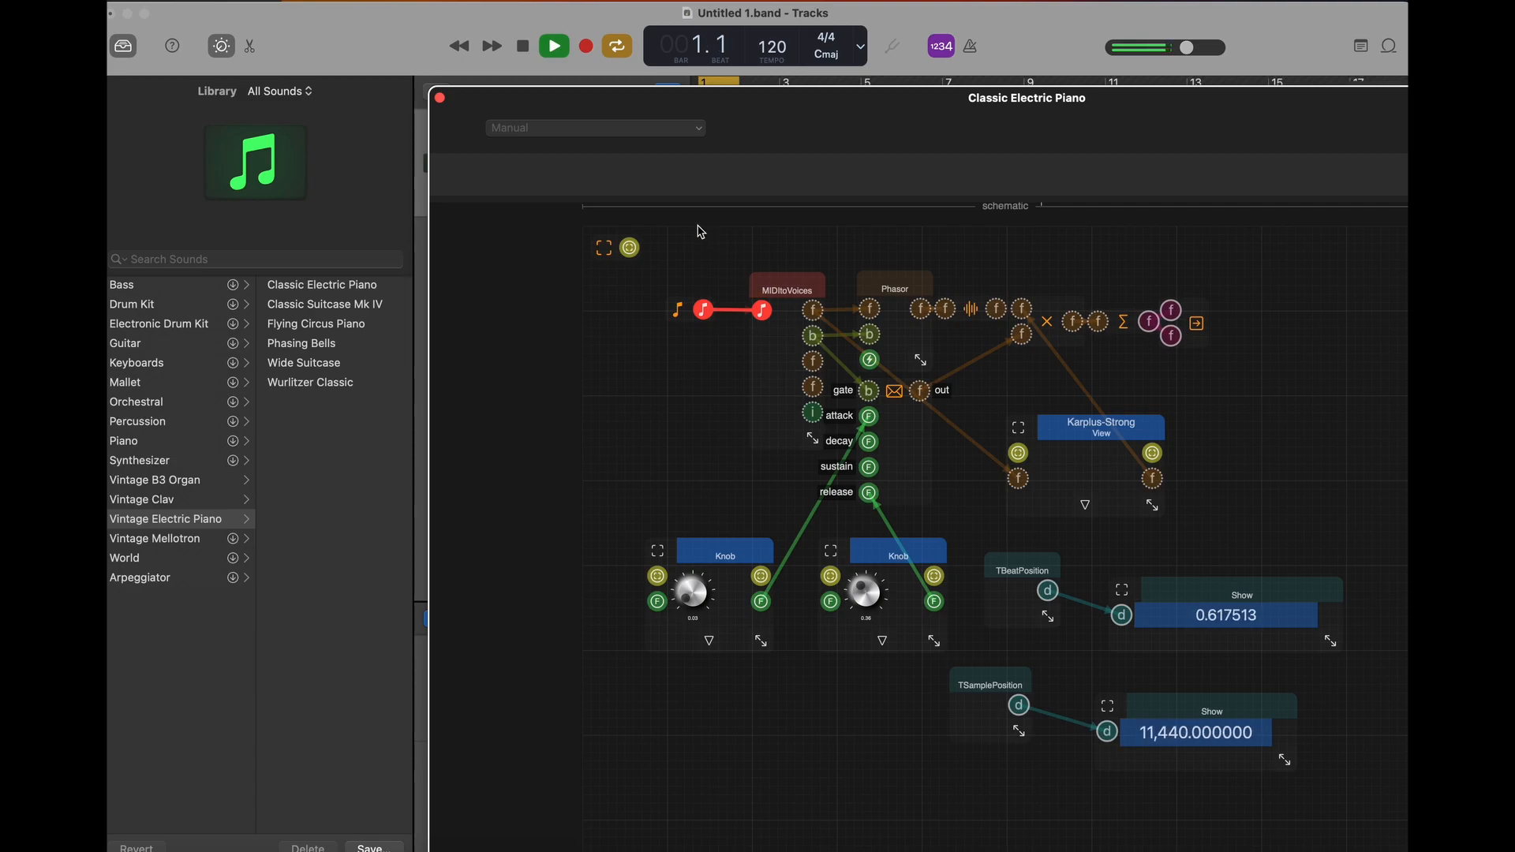
{"action": "key", "text": "space"}
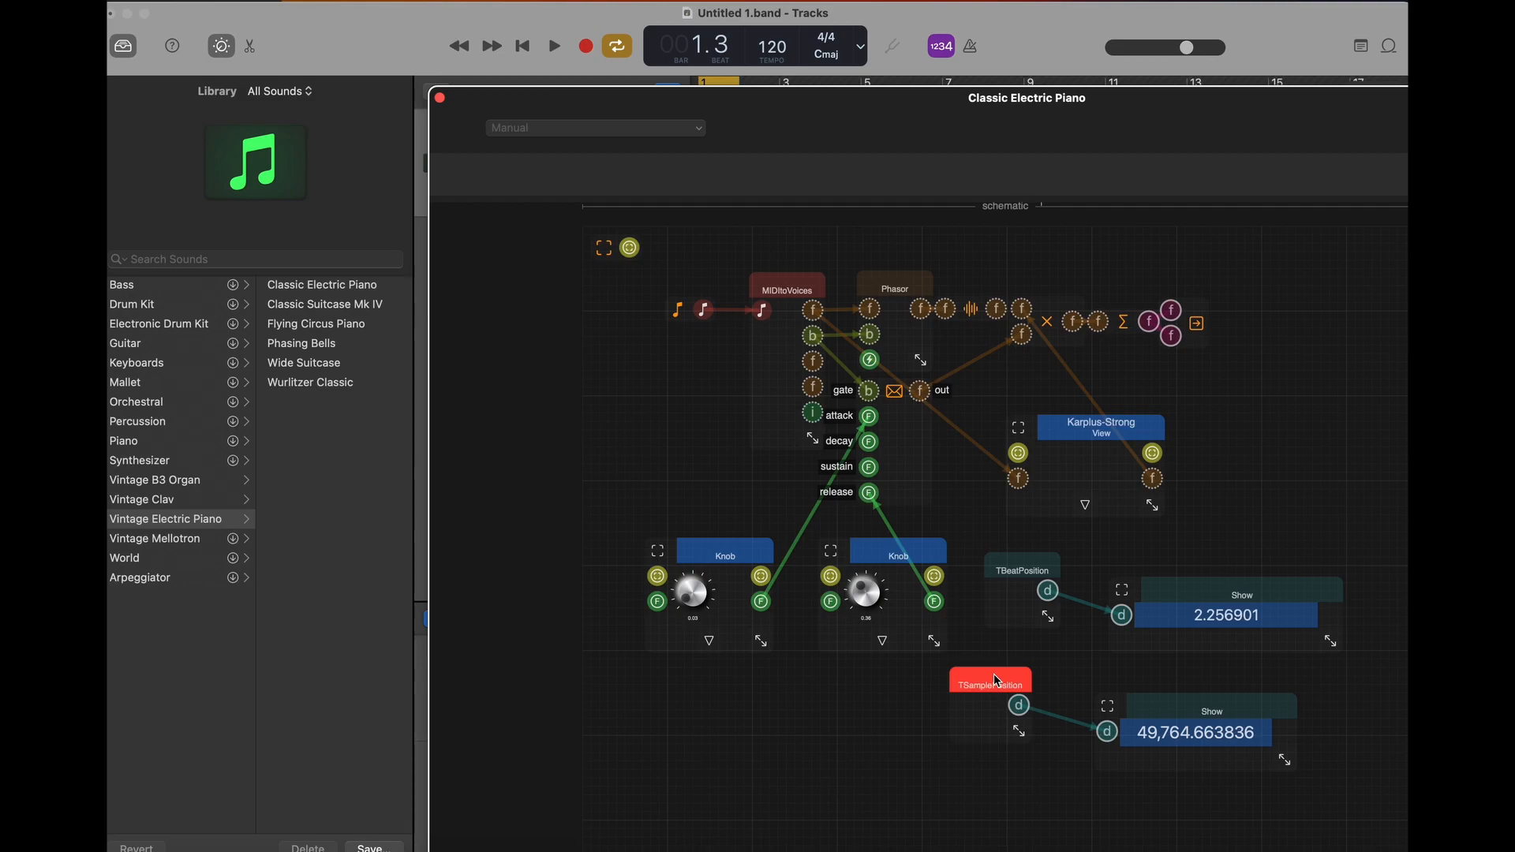
- Arrange TBeatPosition and TSamplePosition in two rows below the knobs, leaving space between each component and its Show display
{"action": "left_click_drag", "start_coordinate": [992, 678], "coordinate": [775, 764]}
{"action": "left_click_drag", "start_coordinate": [1146, 719], "coordinate": [910, 781]}
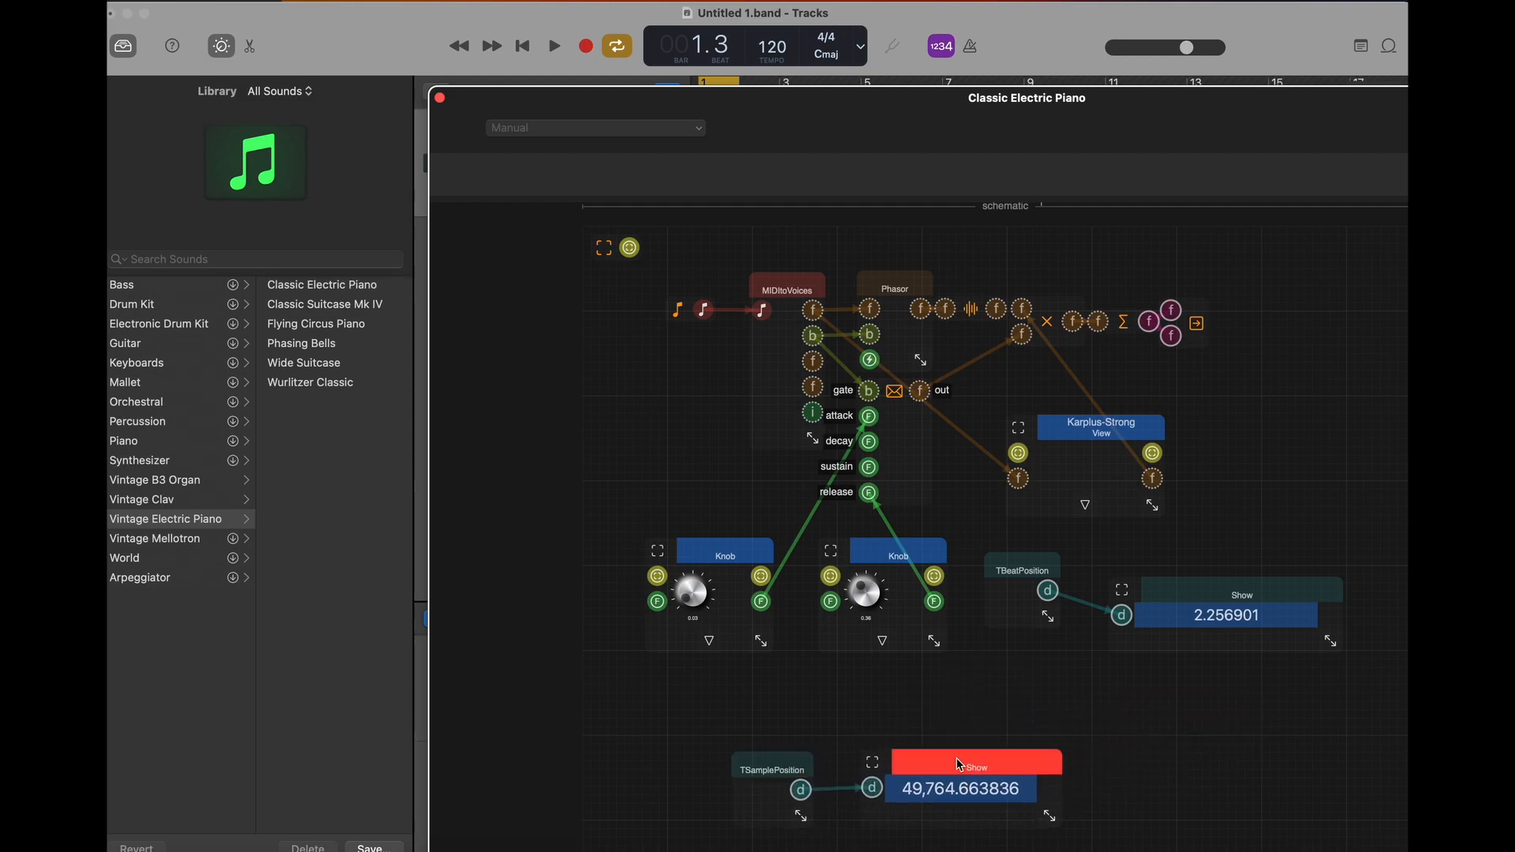
{"action": "left_click_drag", "start_coordinate": [1010, 579], "coordinate": [756, 690]}
{"action": "left_click_drag", "start_coordinate": [1170, 604], "coordinate": [966, 684]}
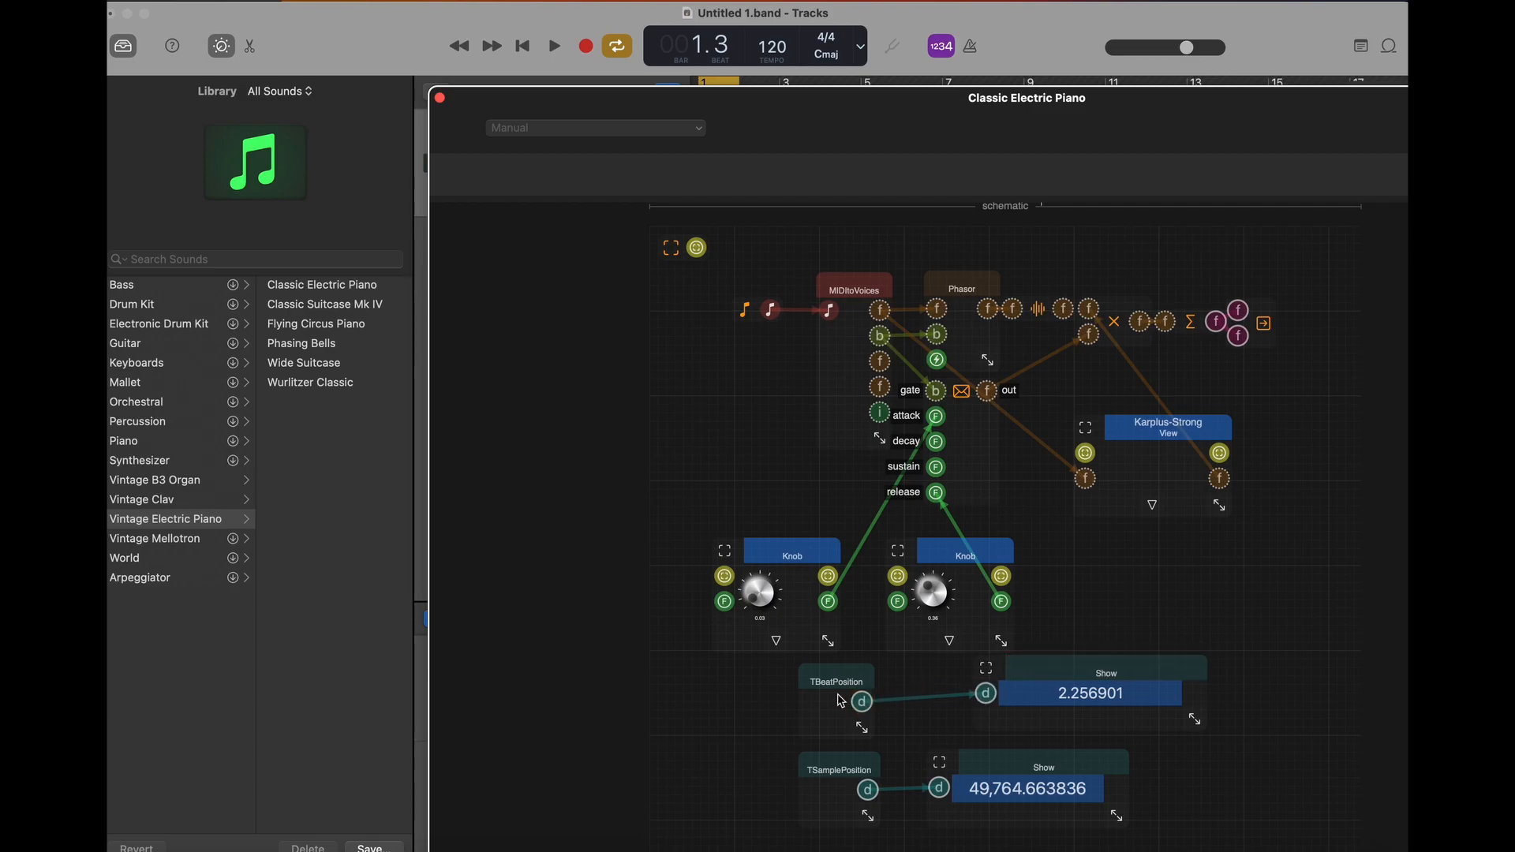
{"action": "left_click_drag", "start_coordinate": [1078, 666], "coordinate": [1188, 655]}
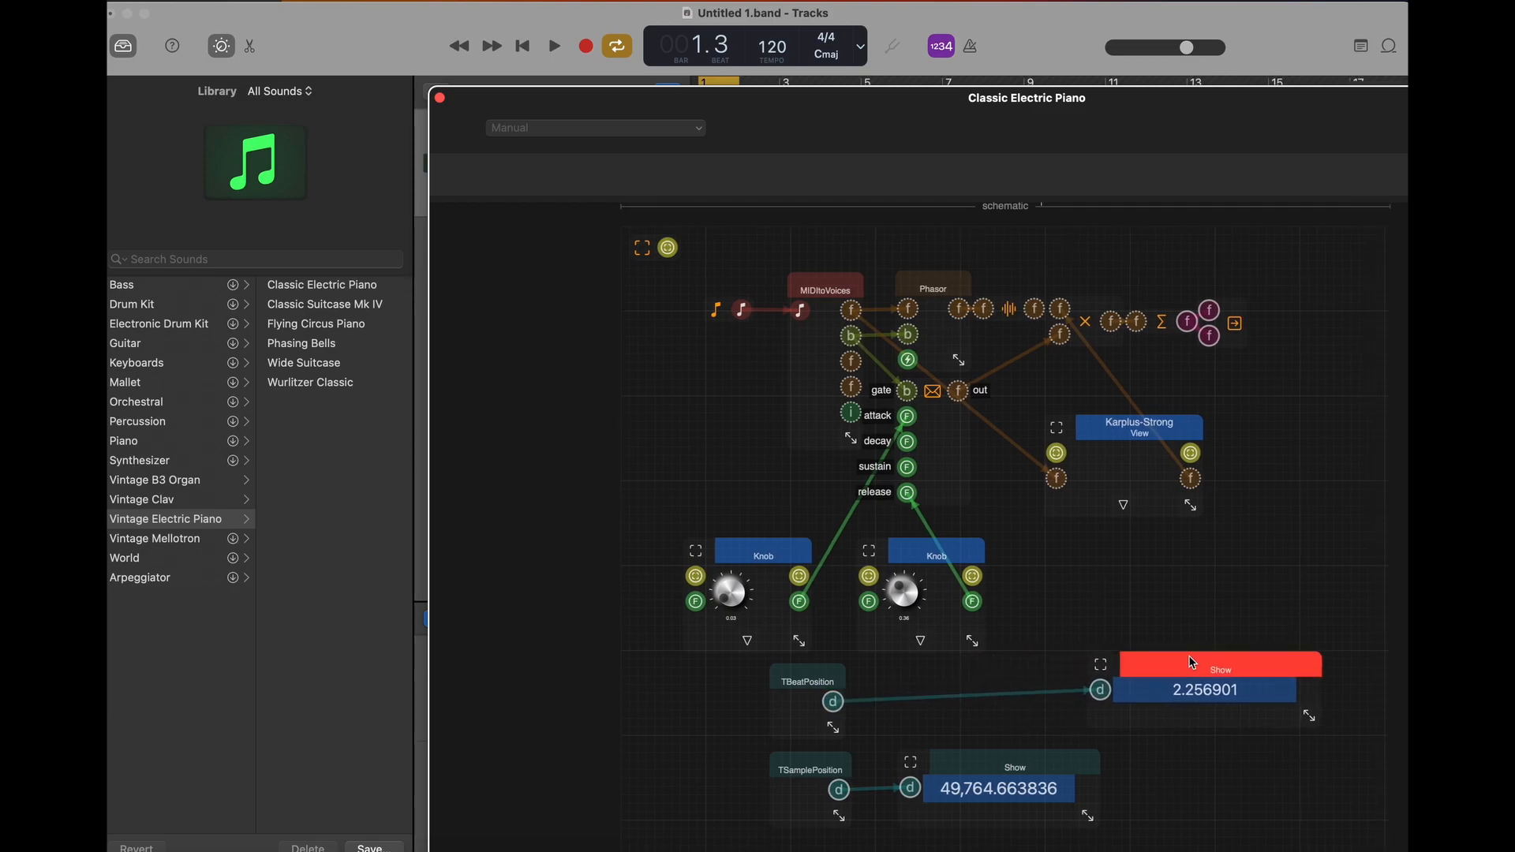
{"action": "left_click_drag", "start_coordinate": [1046, 759], "coordinate": [1136, 779]}
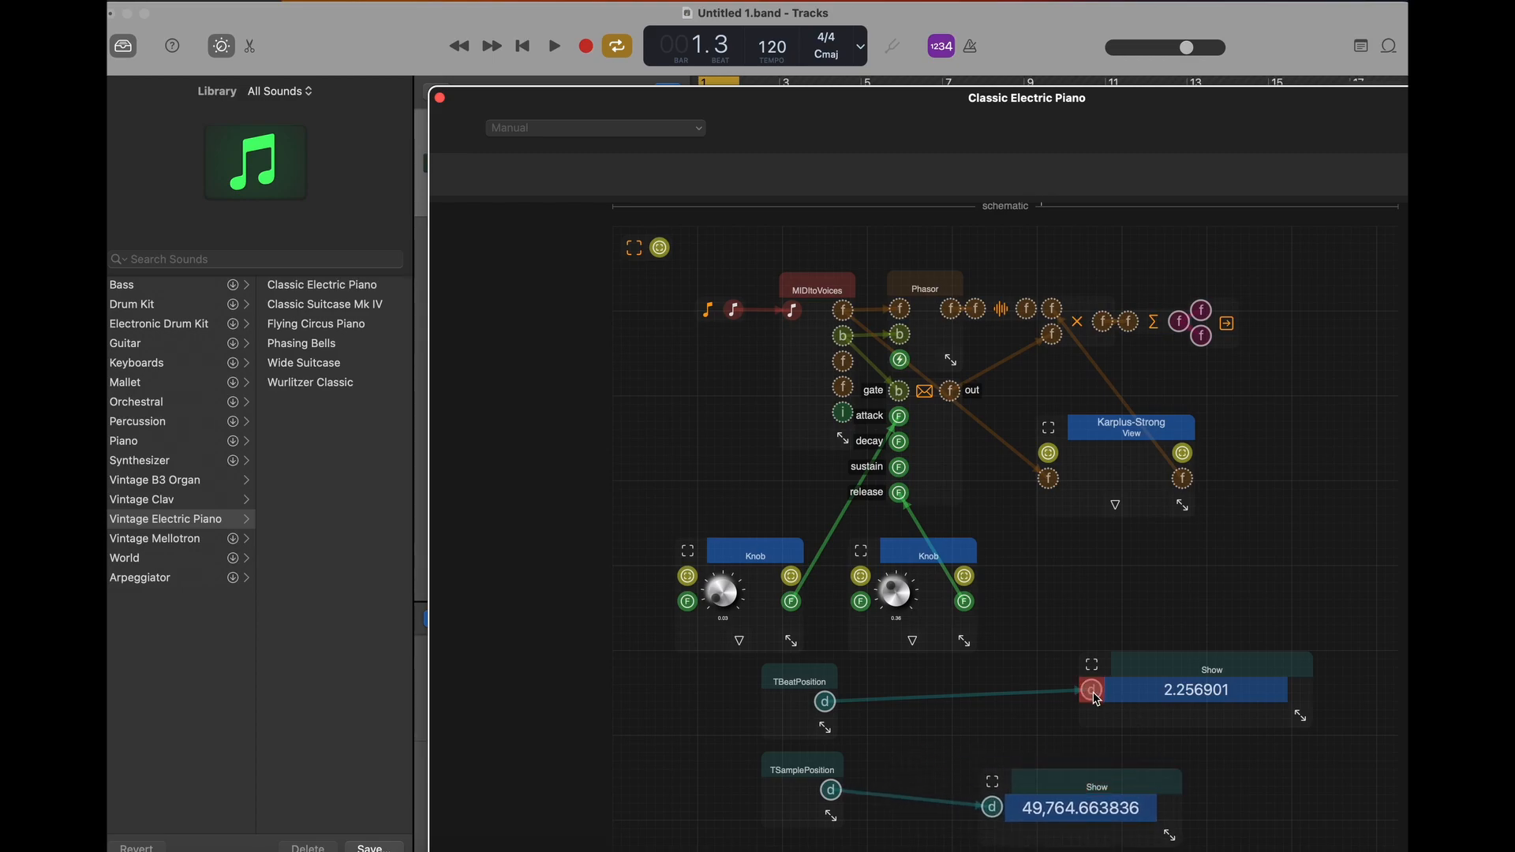
- Disconnect TBeatPosition from its Show display, feed its output into a new CDouble Mult component, and move TSamplePosition below Mult
{"action": "left_click_drag", "start_coordinate": [1093, 696], "coordinate": [960, 700]}
{"action": "left_click_drag", "start_coordinate": [828, 703], "coordinate": [896, 692]}
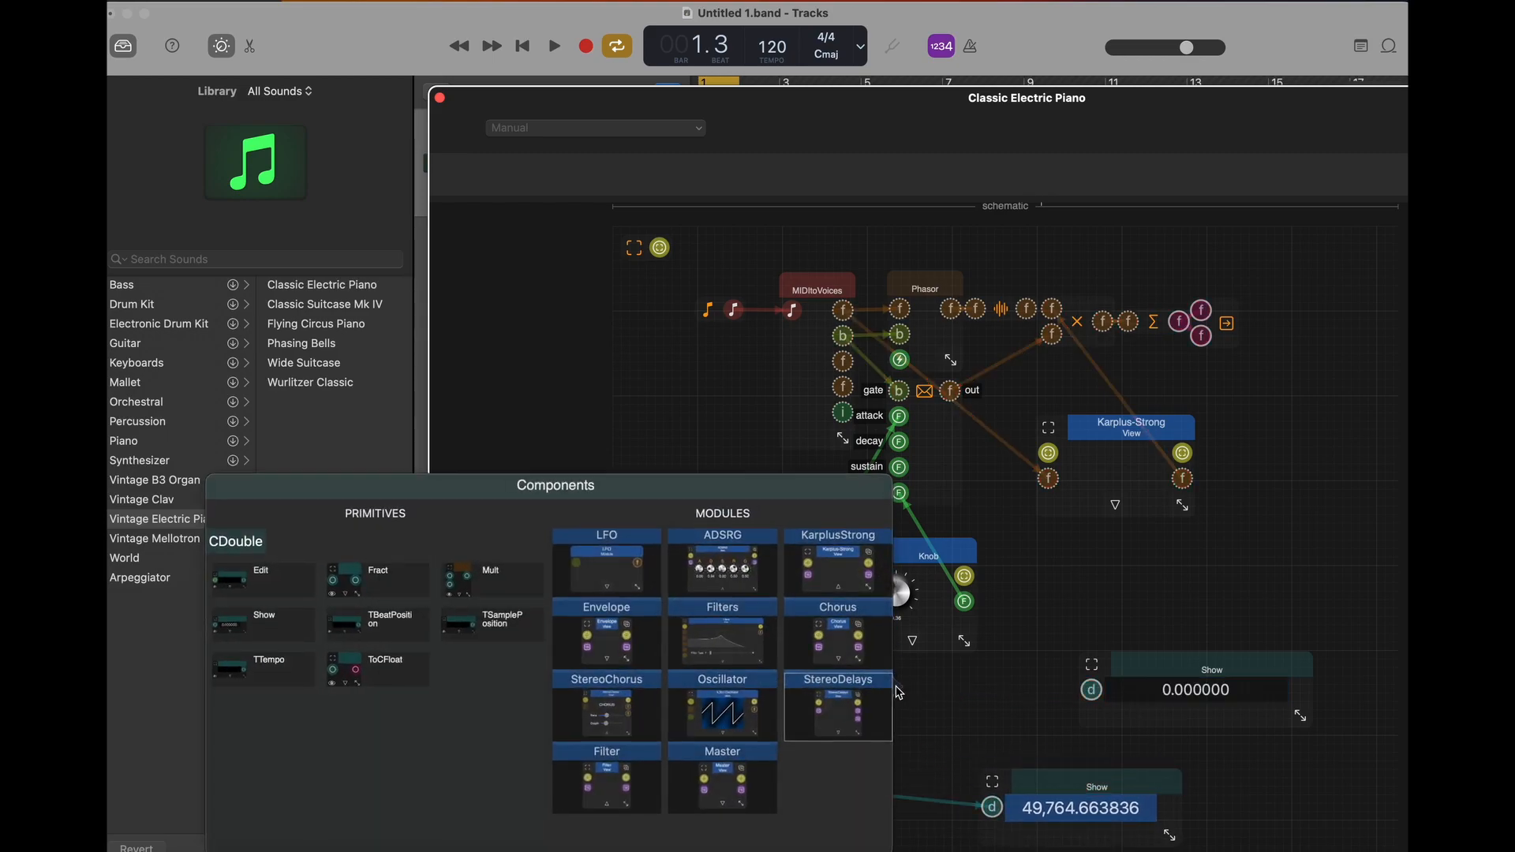
{"action": "left_click", "coordinate": [490, 586]}
{"action": "left_click_drag", "start_coordinate": [813, 777], "coordinate": [931, 817]}
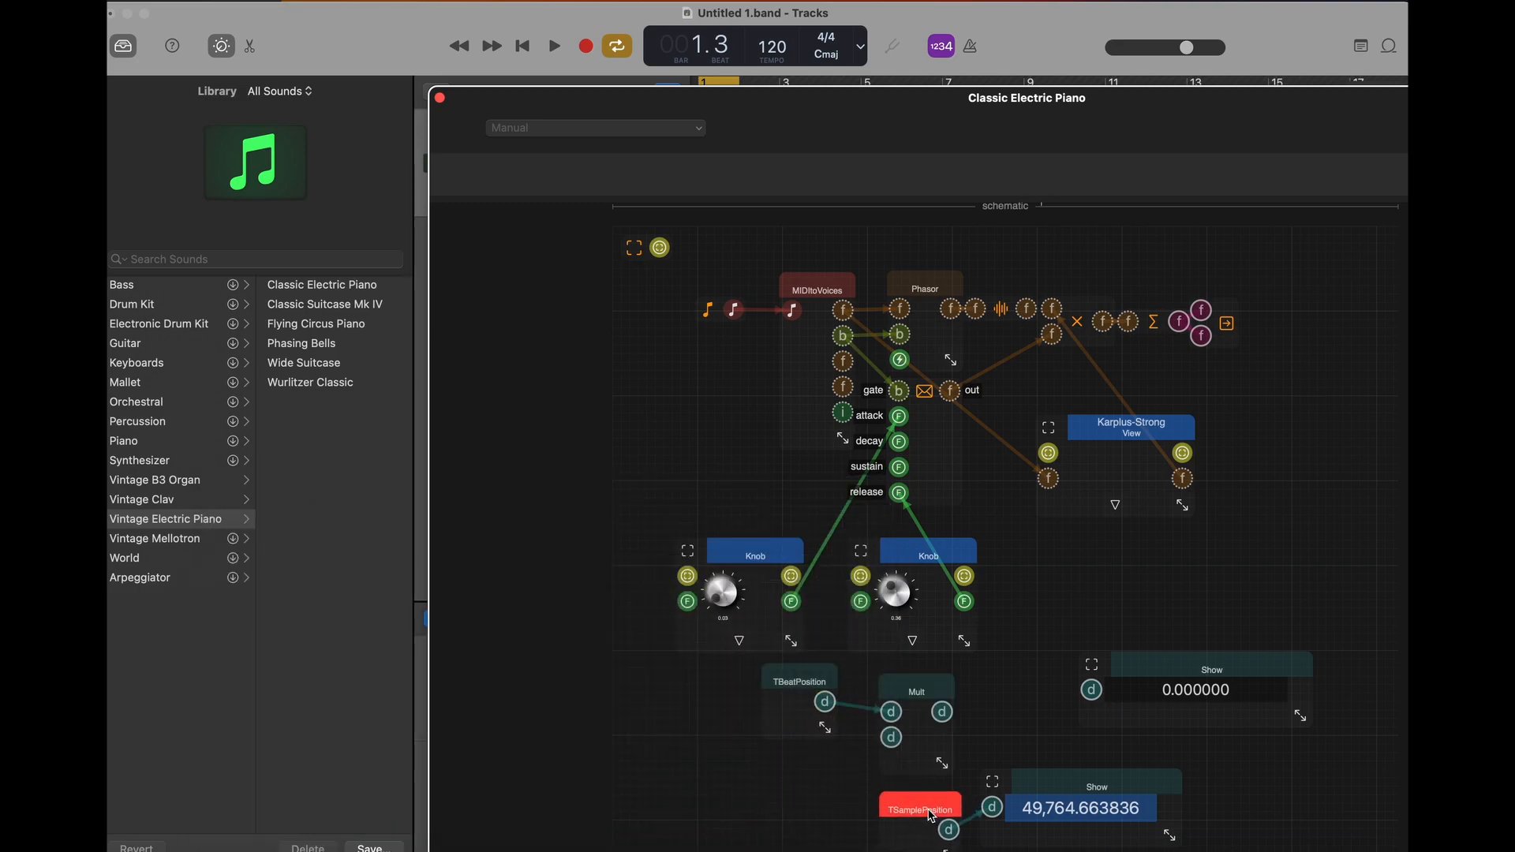
- Add a CDouble Edit component below TBeatPosition, wire it to Mult's second input, and set its value to 0.25
{"action": "double_click", "coordinate": [672, 777]}
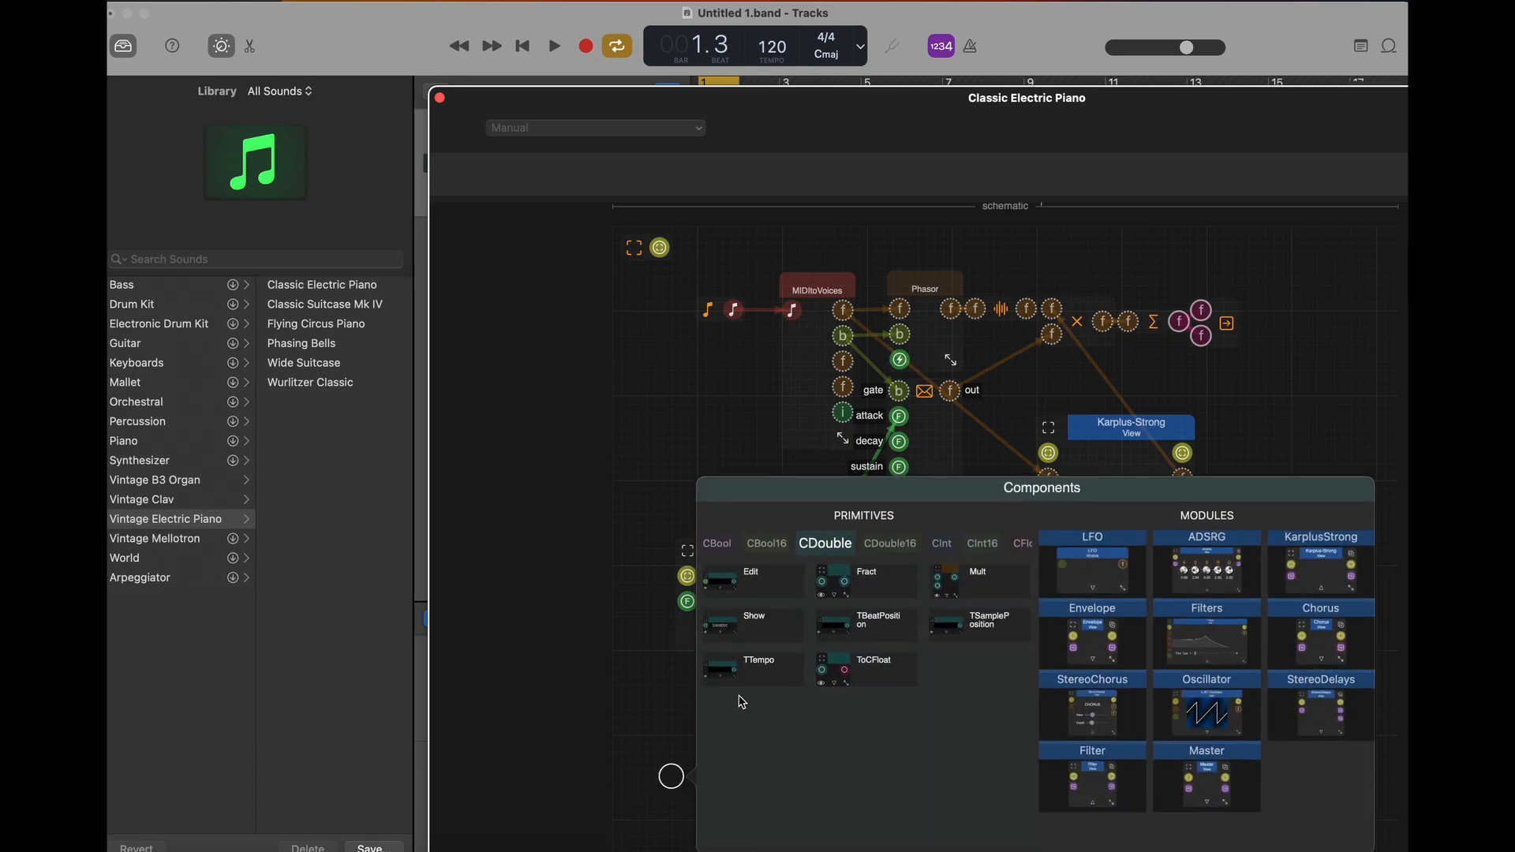
{"action": "left_click", "coordinate": [746, 585]}
{"action": "left_click_drag", "start_coordinate": [770, 827], "coordinate": [891, 737]}
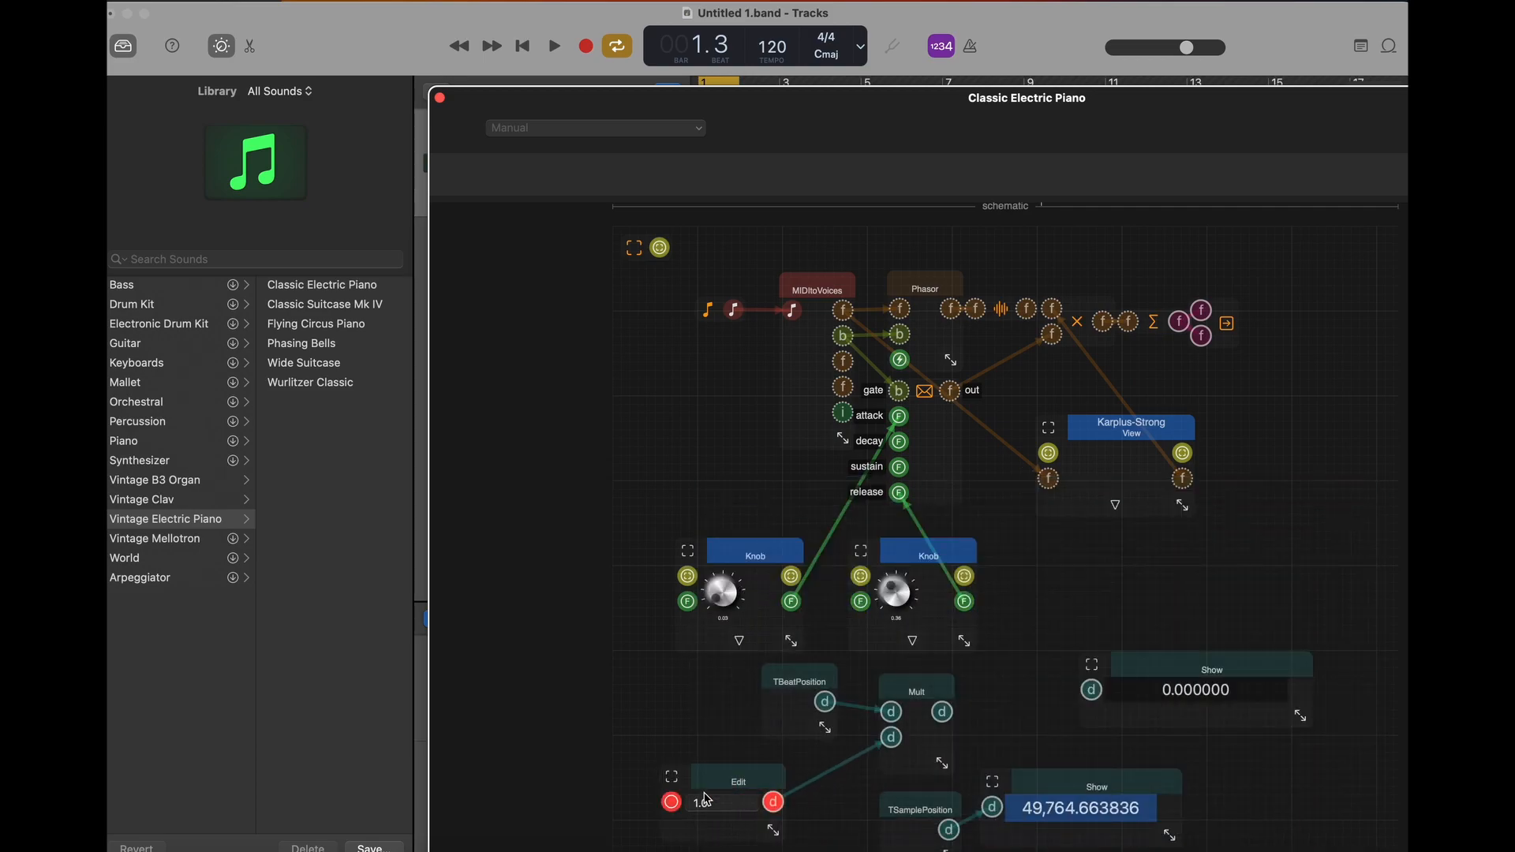
{"action": "left_click", "coordinate": [719, 802]}
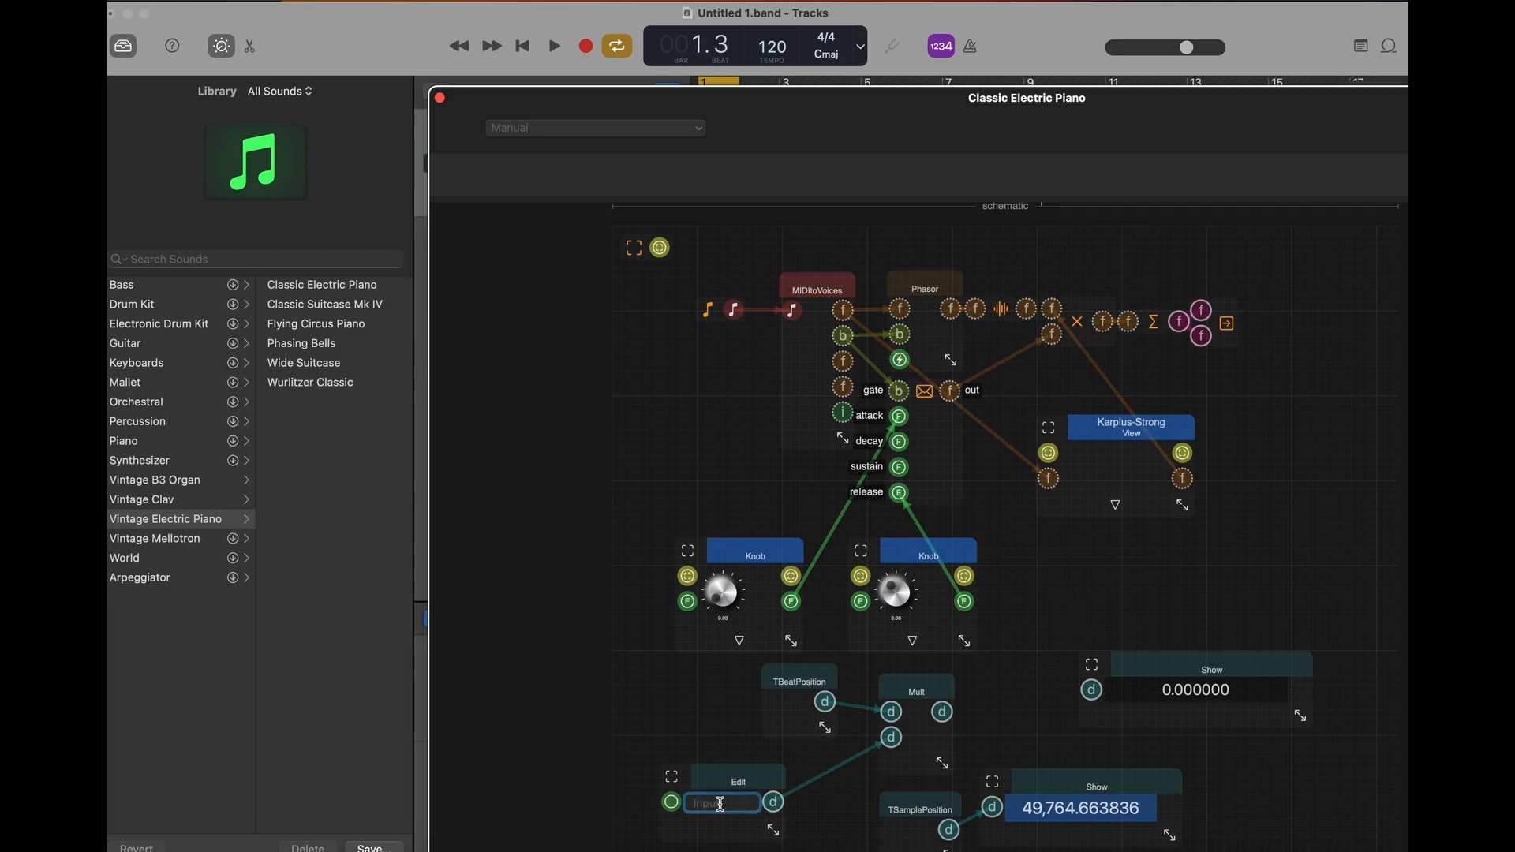
{"action": "type", "text": "0.25"}
{"action": "key", "text": "Return"}
- Connect Mult's output to the unconnected Show display and play the loop to check the scaled beat value, shifting the display down before stopping
{"action": "left_click_drag", "start_coordinate": [942, 711], "coordinate": [1091, 690]}
{"action": "left_click", "coordinate": [554, 47]}
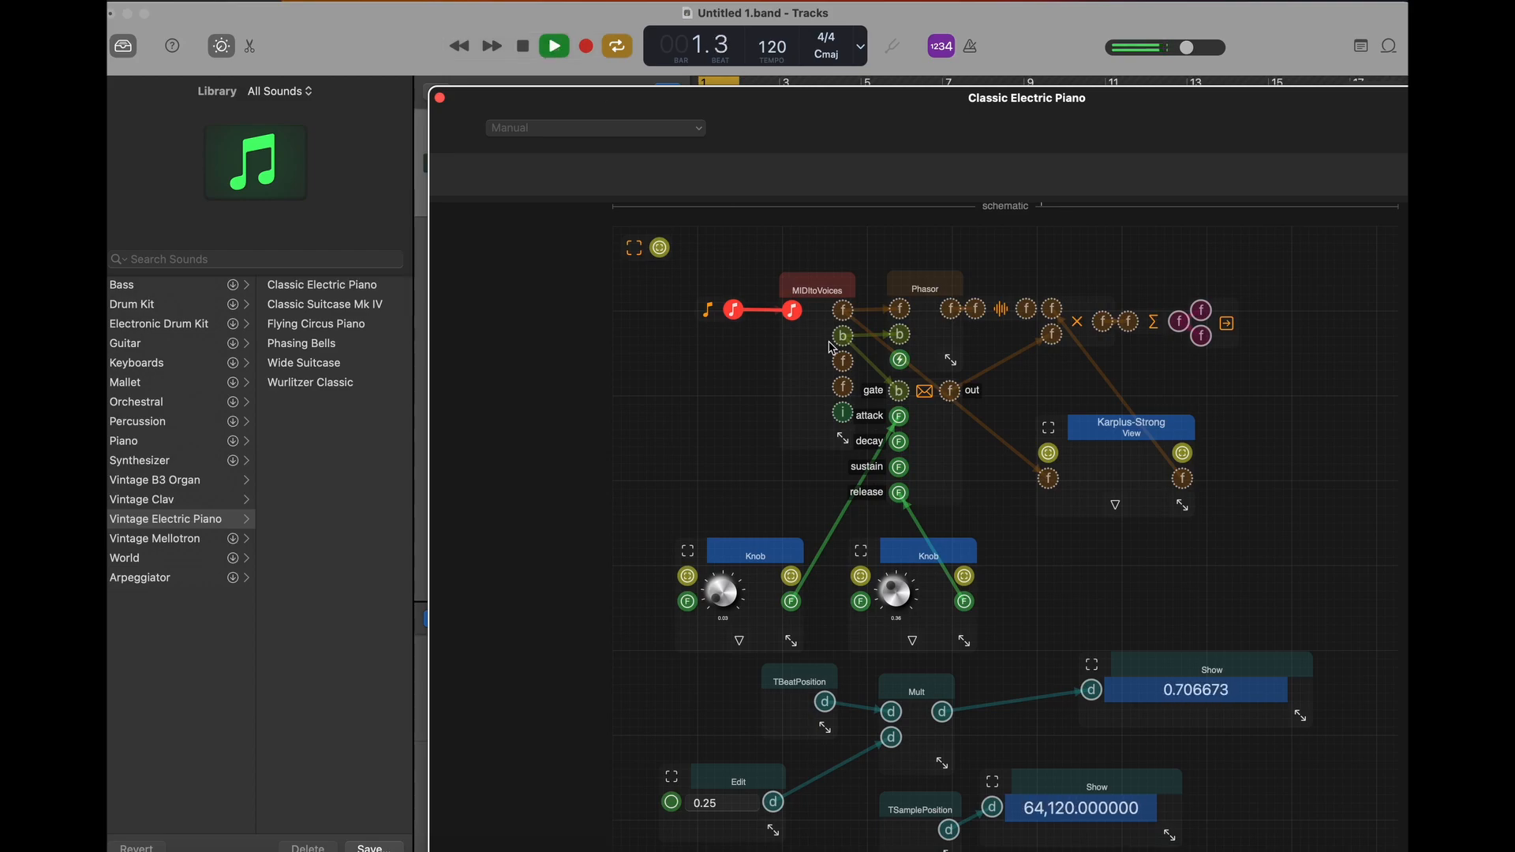
{"action": "left_click", "coordinate": [1151, 665]}
{"action": "left_click_drag", "start_coordinate": [1149, 665], "coordinate": [1219, 696]}
{"action": "key", "text": "space"}
- Add a ZtoRotator component from the Views primitives and place it just below the Karplus-Strong module
{"action": "left_click", "coordinate": [1203, 564]}
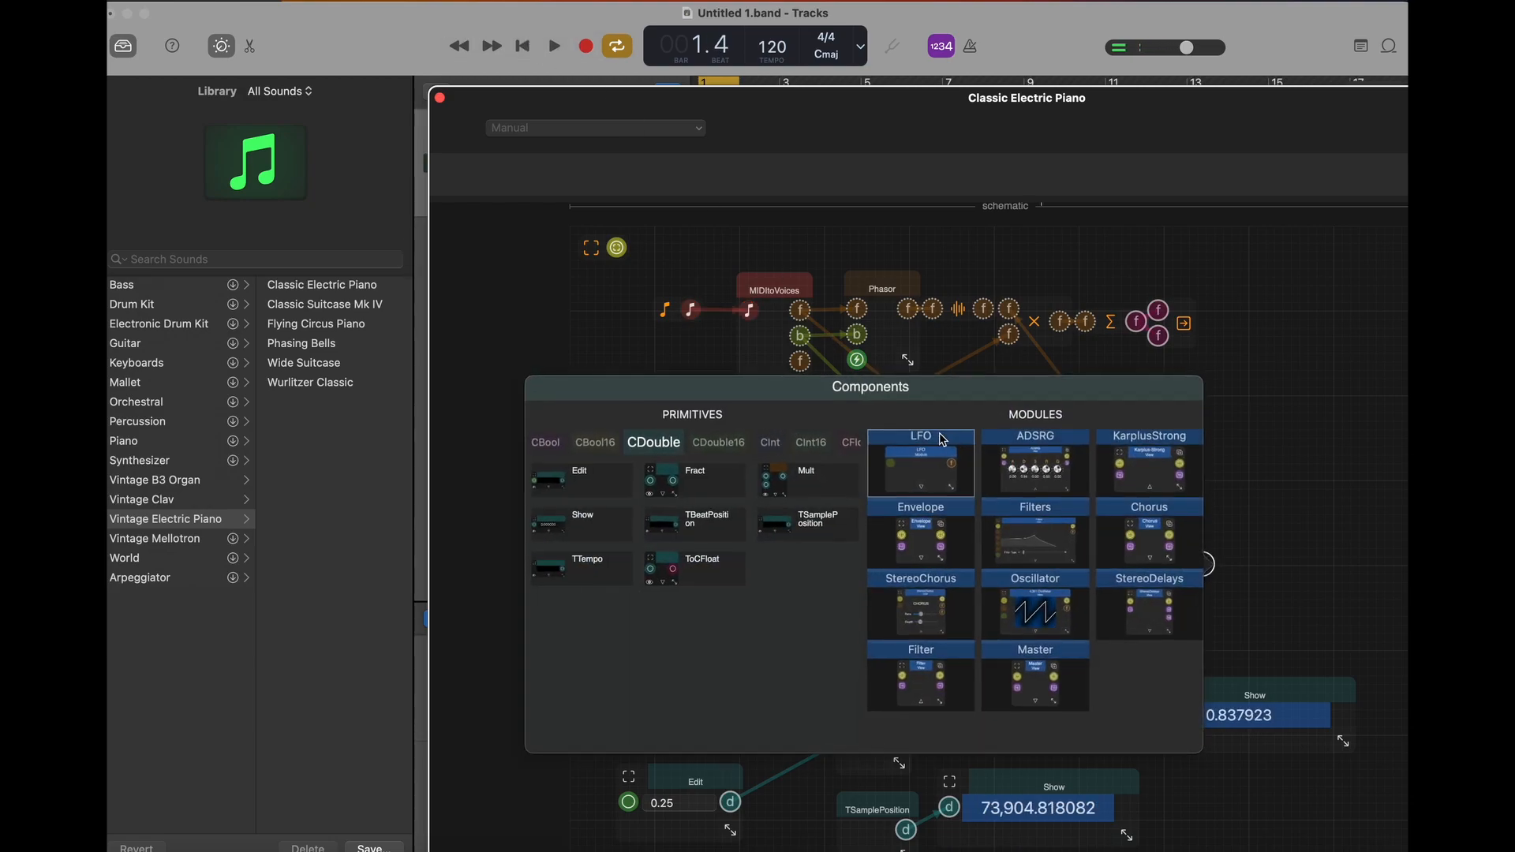
{"action": "scroll", "coordinate": [813, 442], "scroll_direction": "right", "scroll_amount": 5}
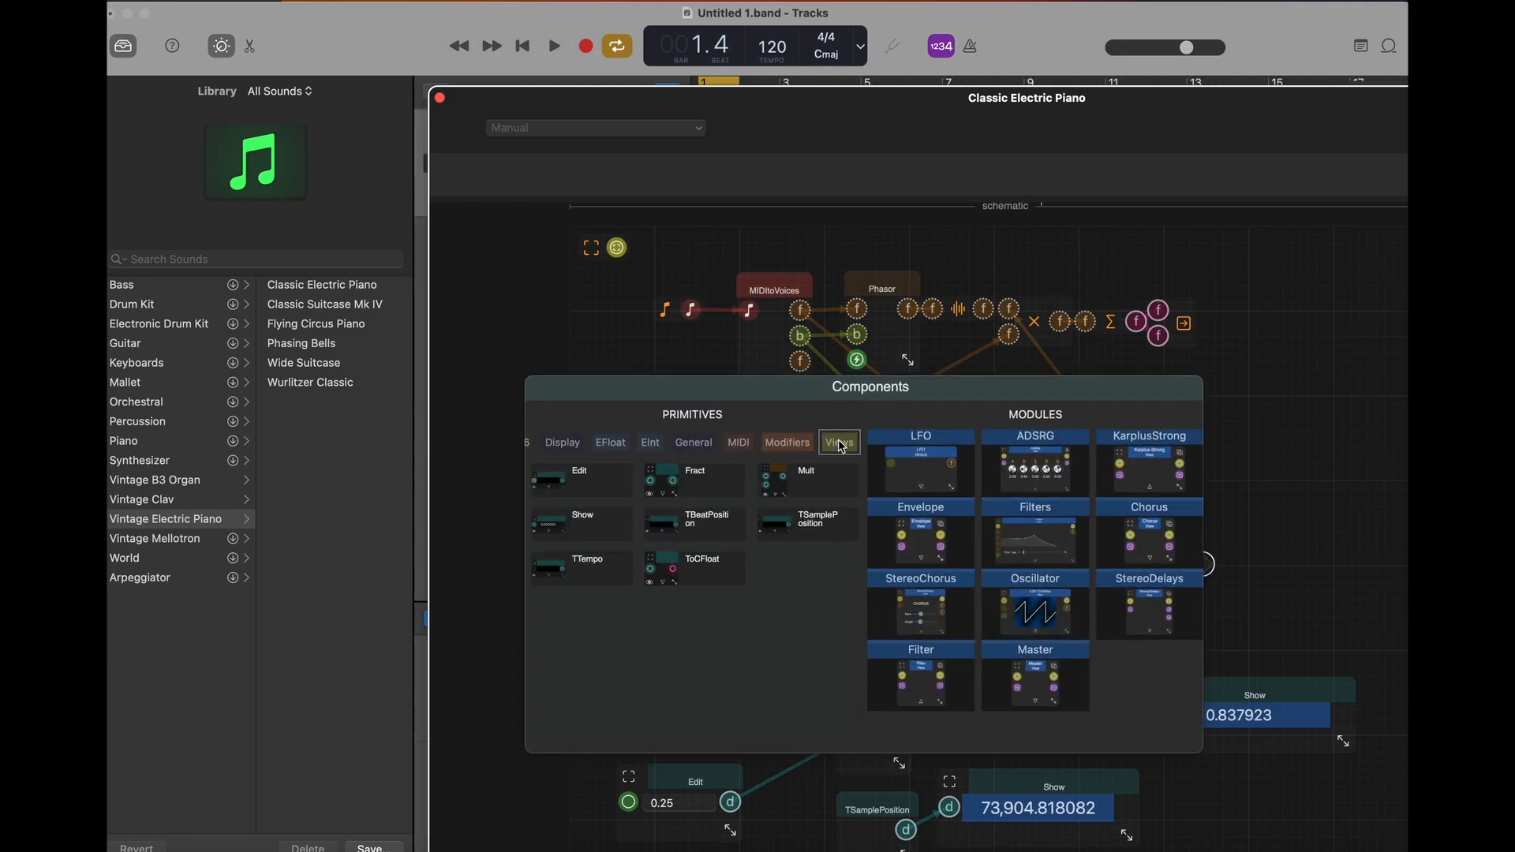
{"action": "left_click", "coordinate": [838, 444]}
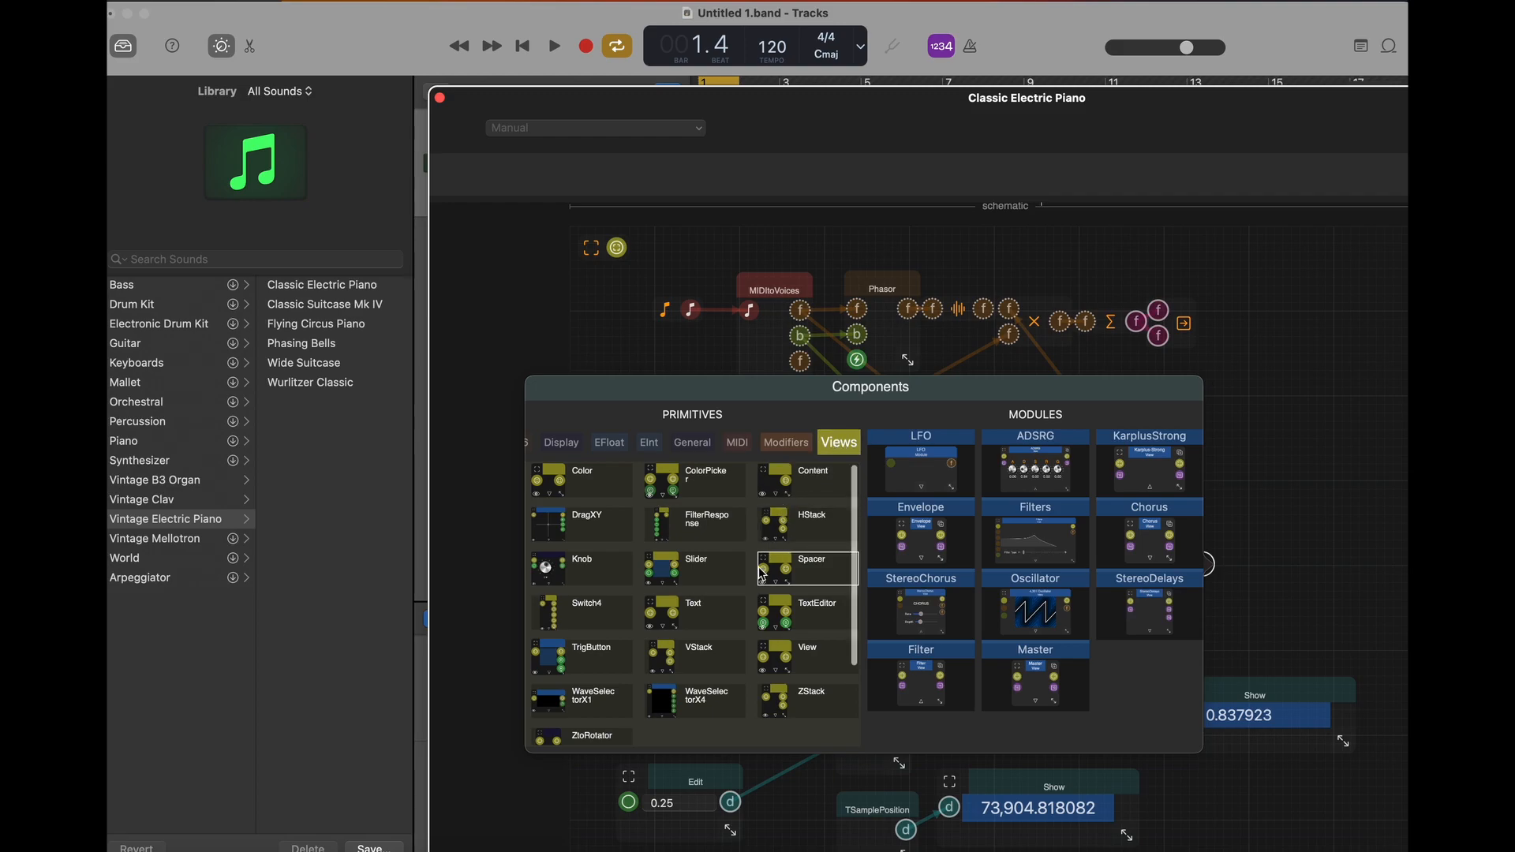
{"action": "scroll", "coordinate": [624, 714], "scroll_direction": "down", "scroll_amount": 3}
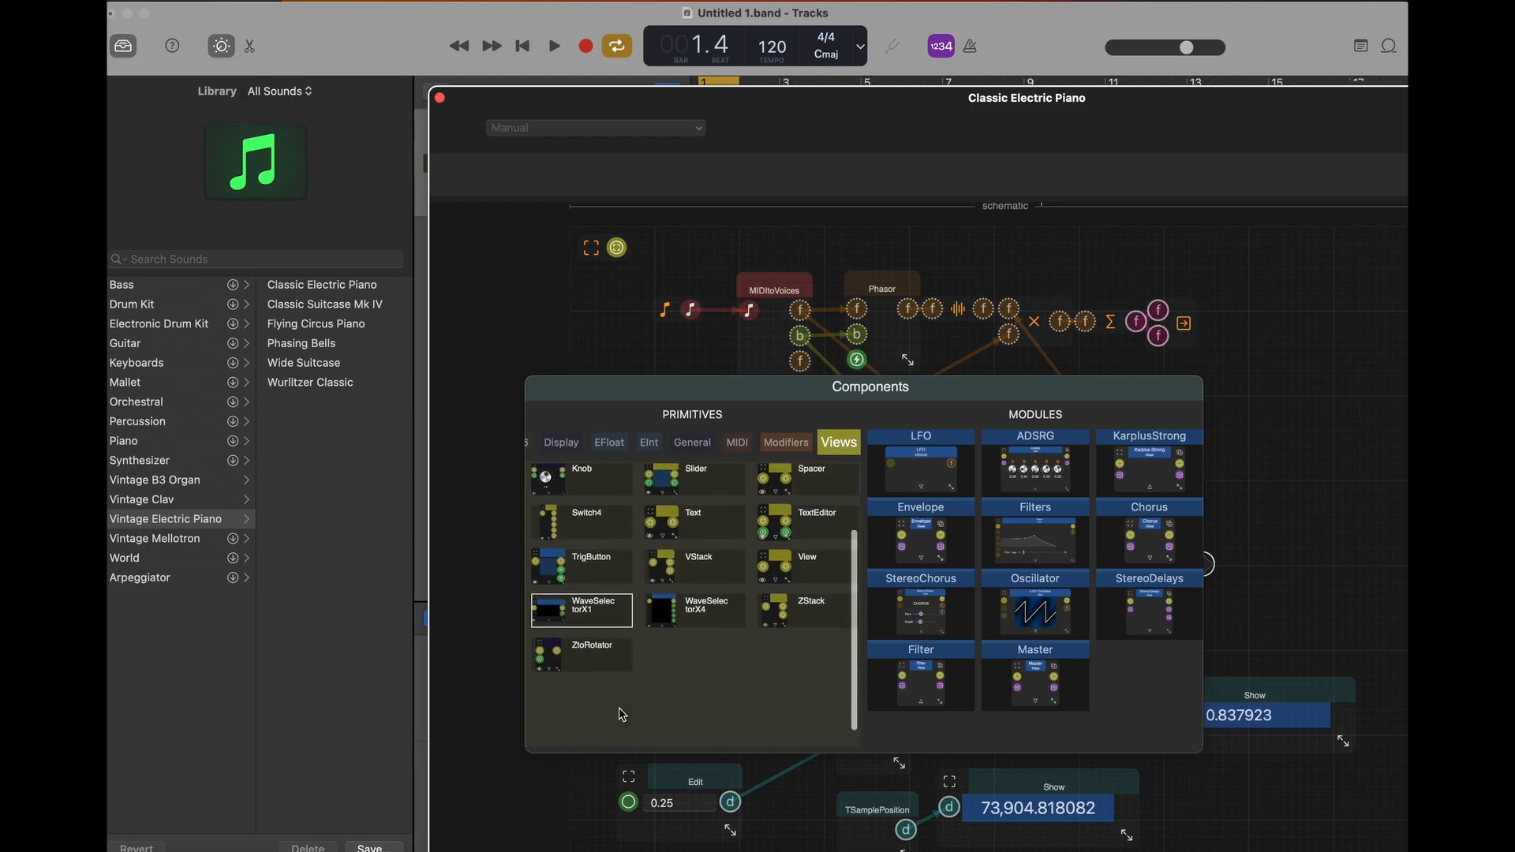
{"action": "left_click", "coordinate": [555, 654]}
{"action": "left_click_drag", "start_coordinate": [1244, 566], "coordinate": [1175, 538]}
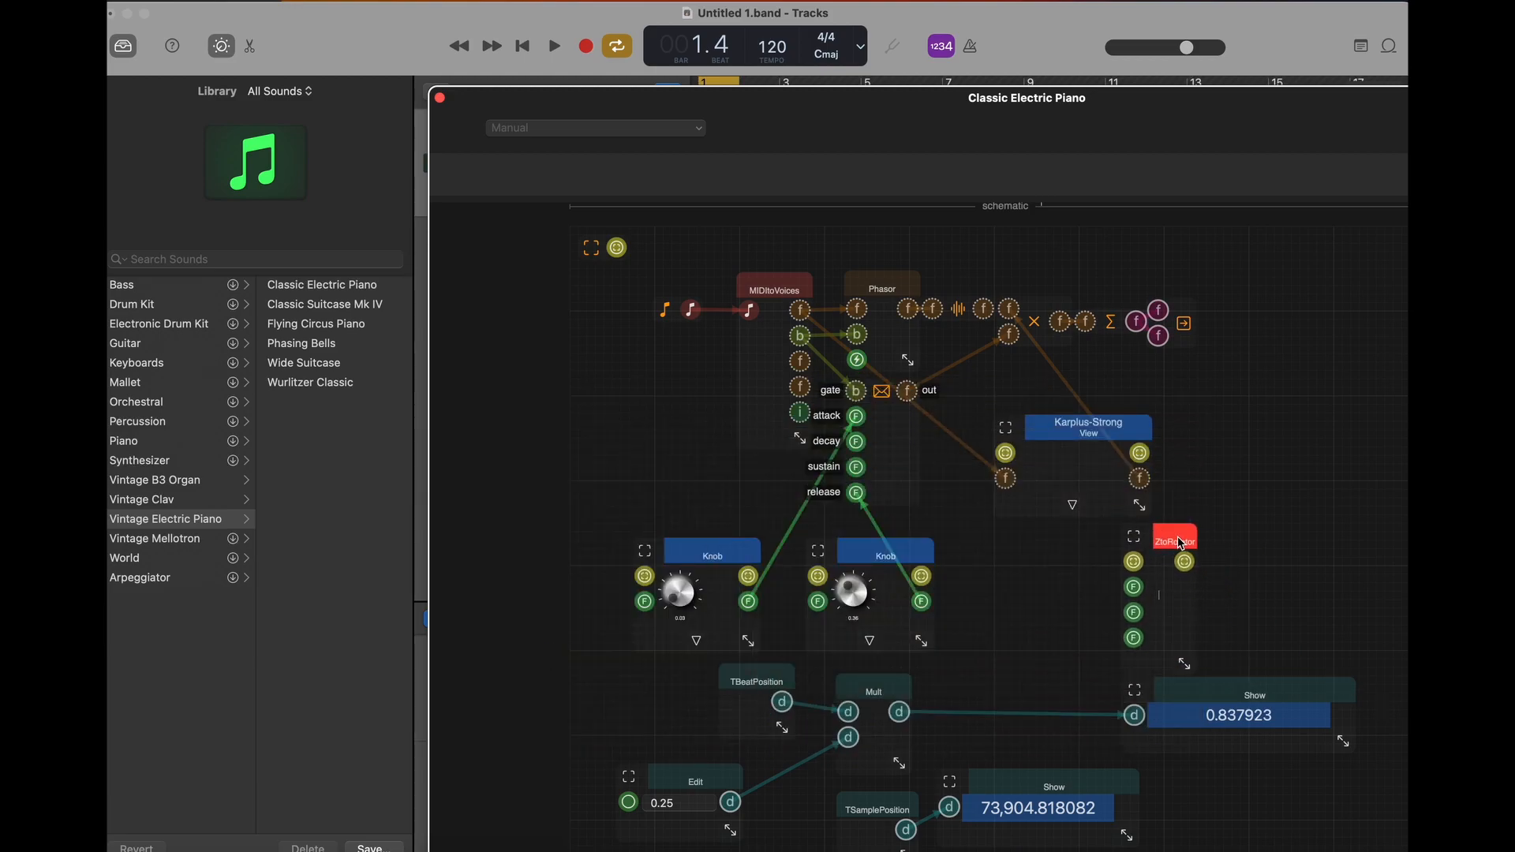
- Widen the ZtoRotator component and display the names of its ports
{"action": "left_click_drag", "start_coordinate": [1189, 661], "coordinate": [1333, 734]}
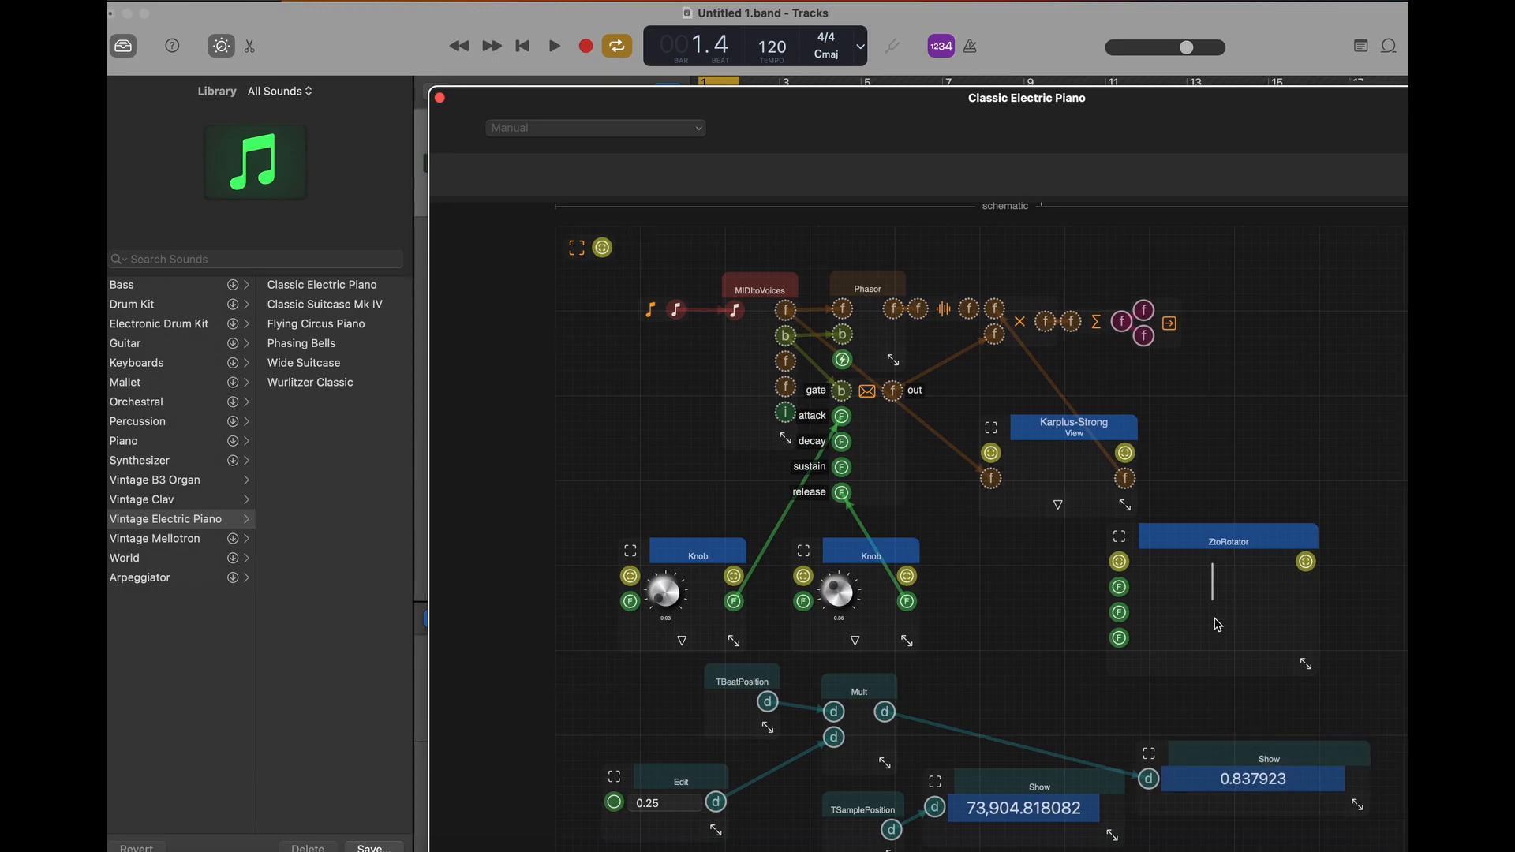
{"action": "left_click", "coordinate": [1225, 555]}
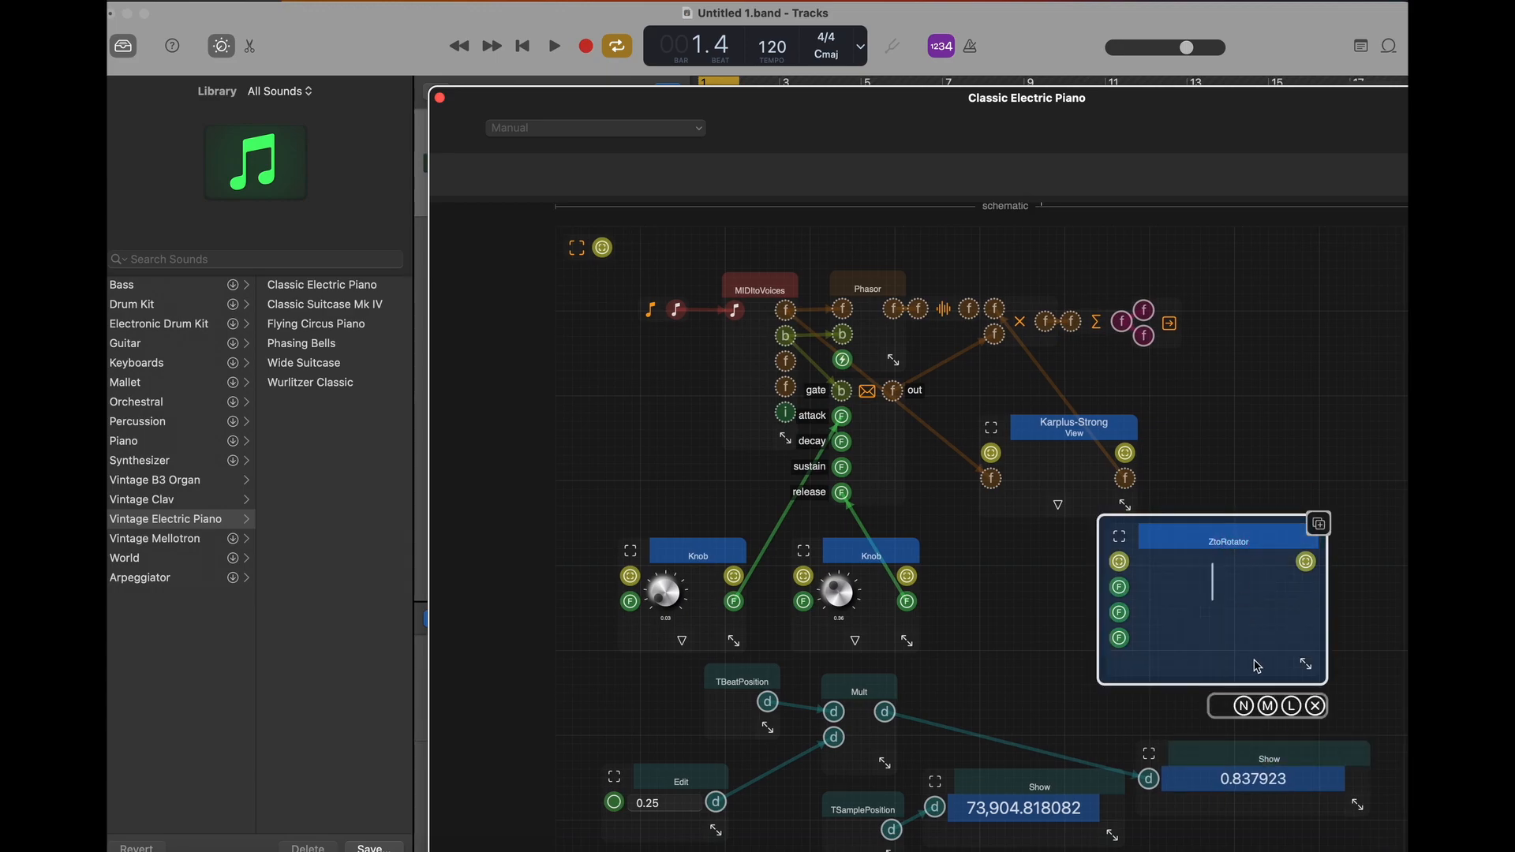
{"action": "left_click", "coordinate": [1268, 706]}
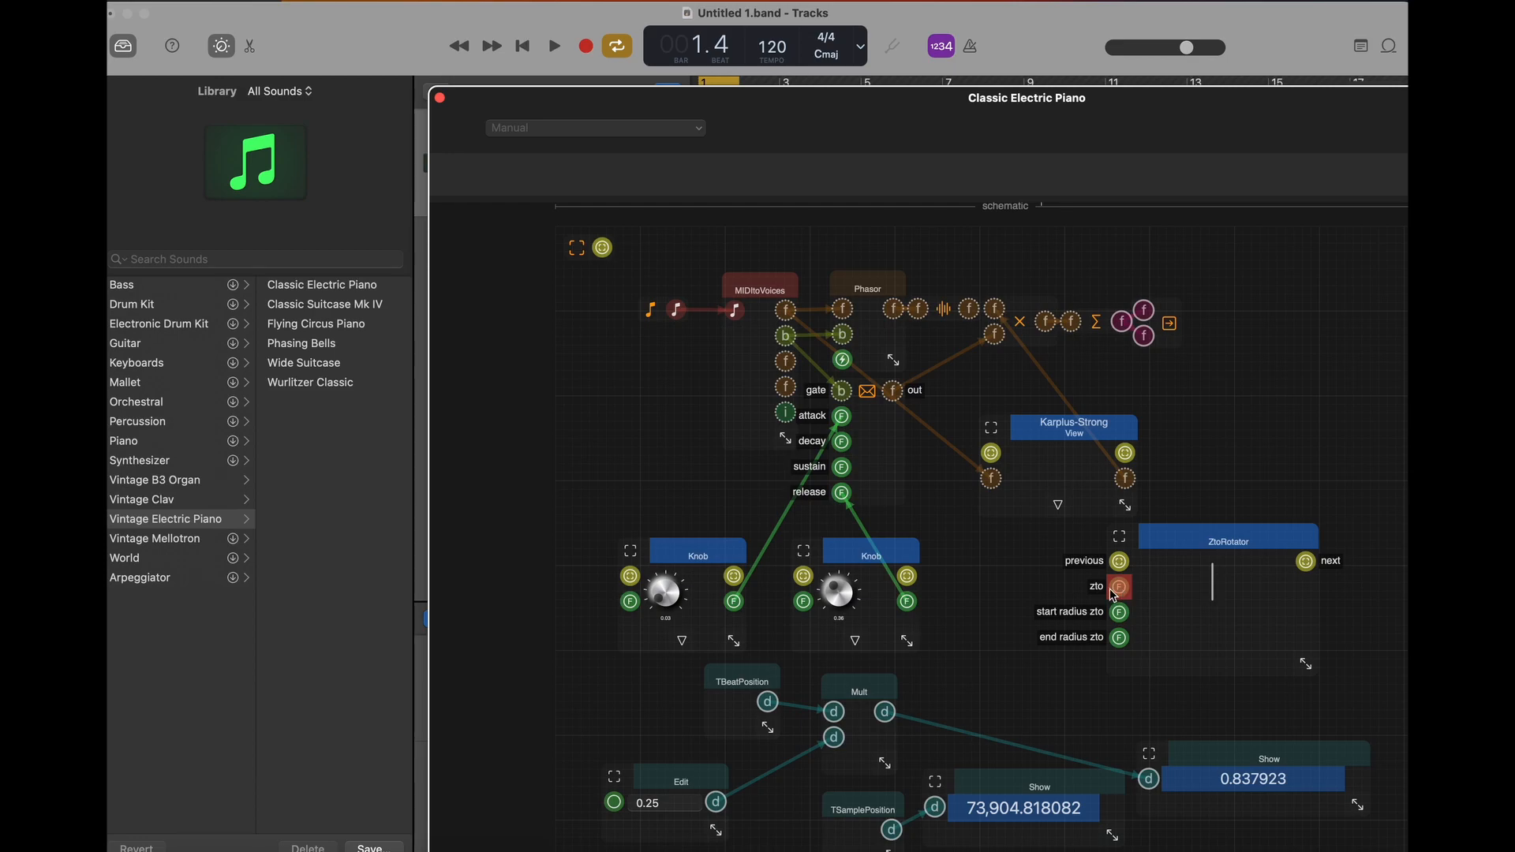
- Feed Mult's output into a new CDouble ToCFloat component beside it and move the scaled beat Show display lower
{"action": "left_click", "coordinate": [945, 697]}
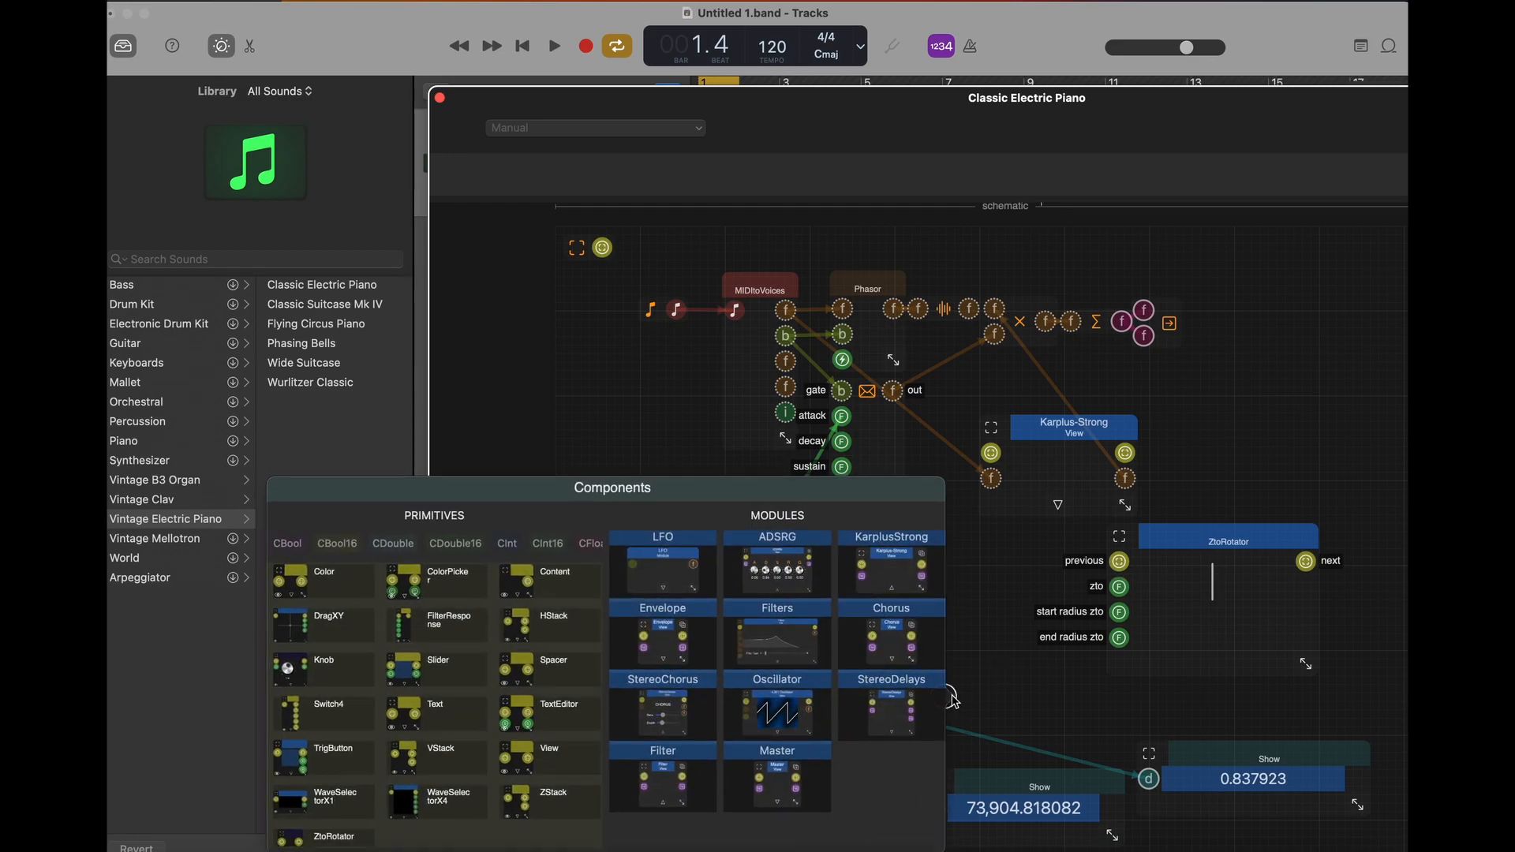
{"action": "left_click", "coordinate": [969, 576]}
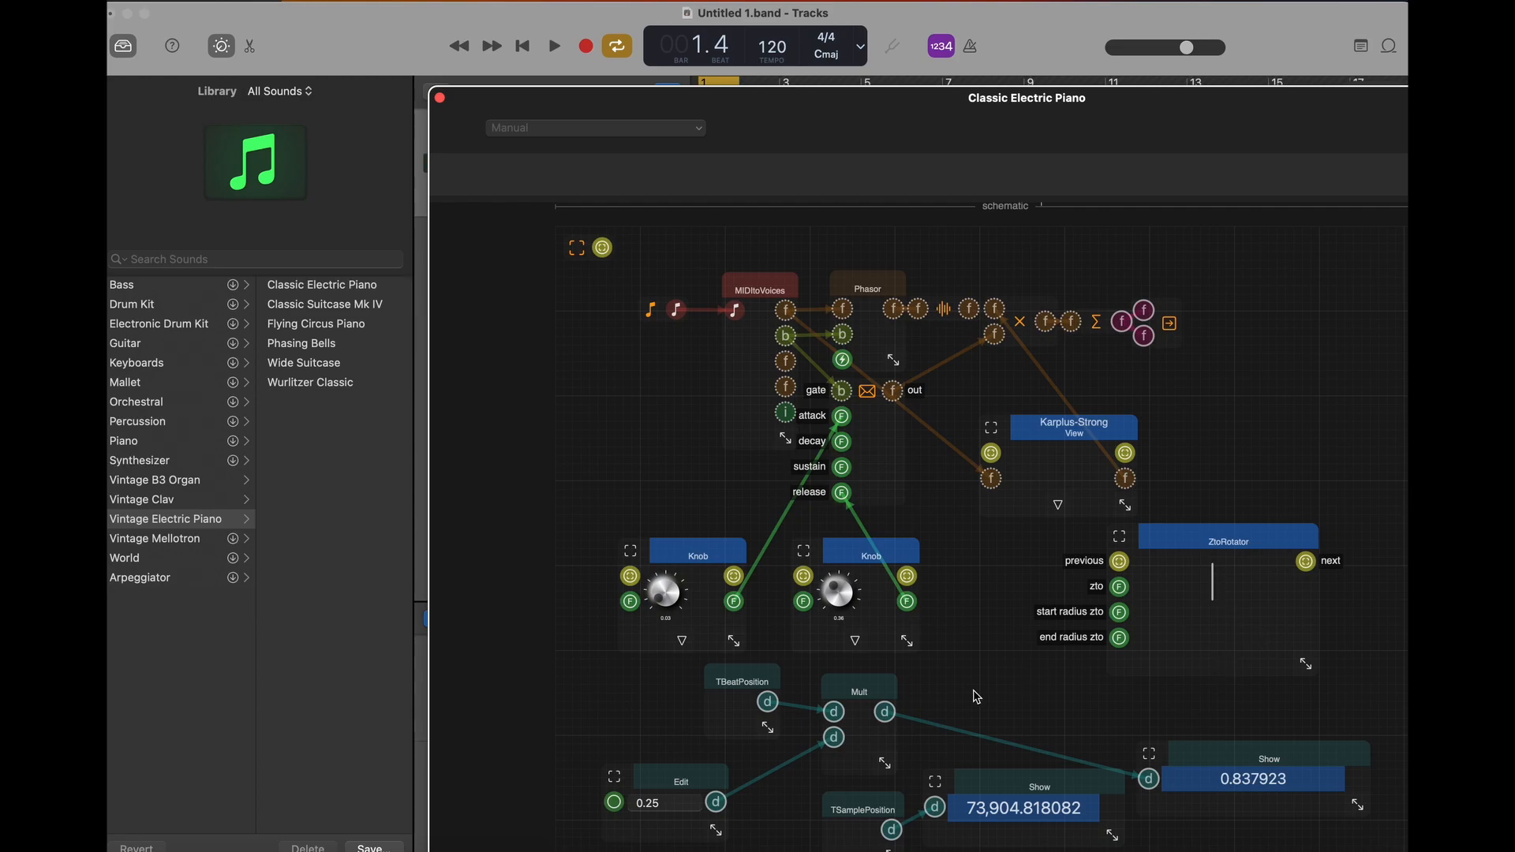
{"action": "left_click_drag", "start_coordinate": [887, 714], "coordinate": [939, 693]}
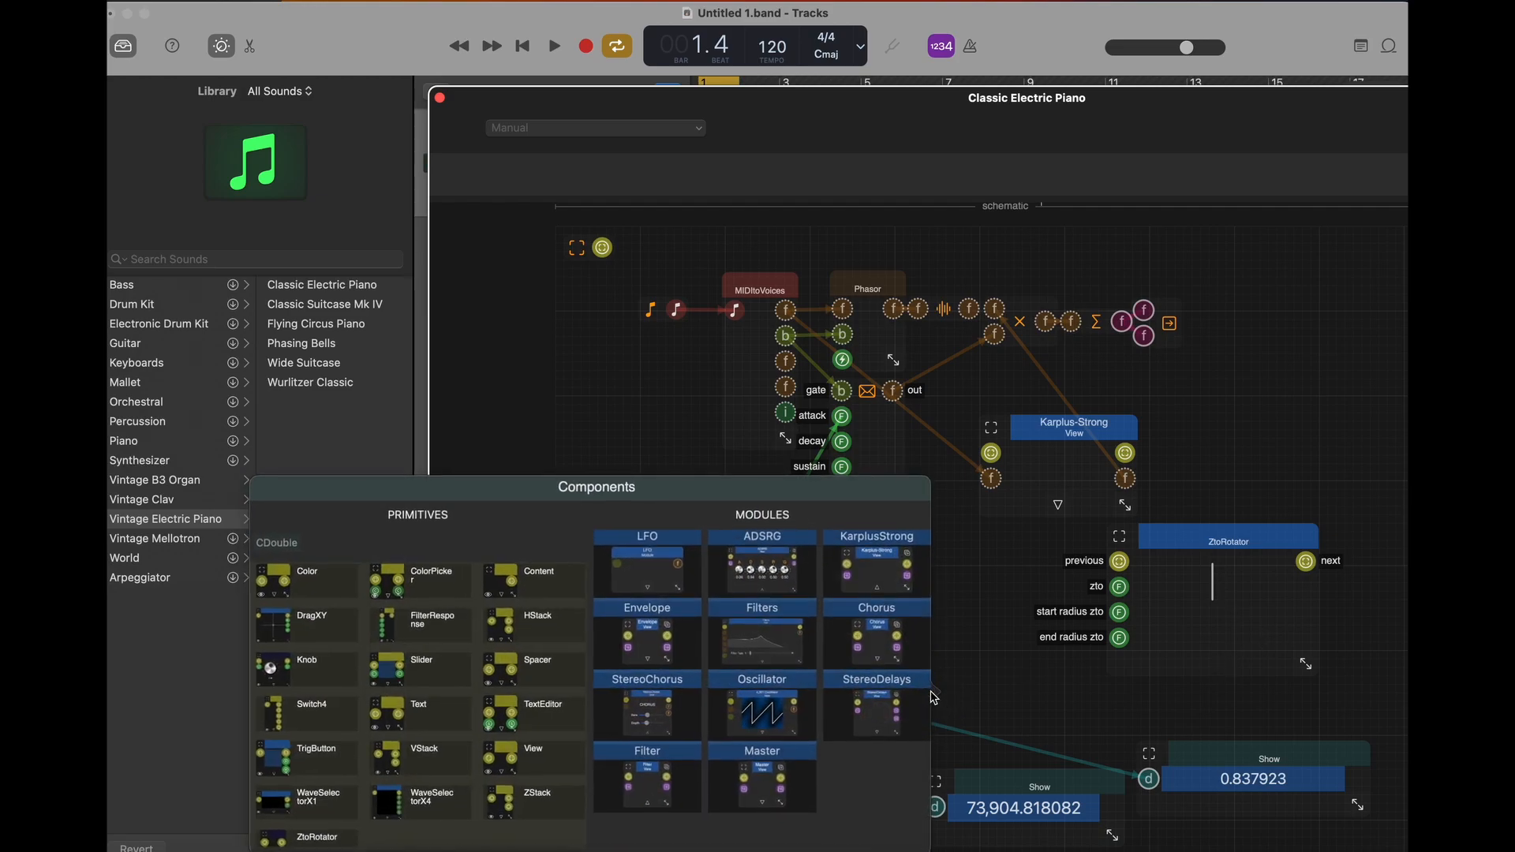
{"action": "left_click", "coordinate": [304, 549]}
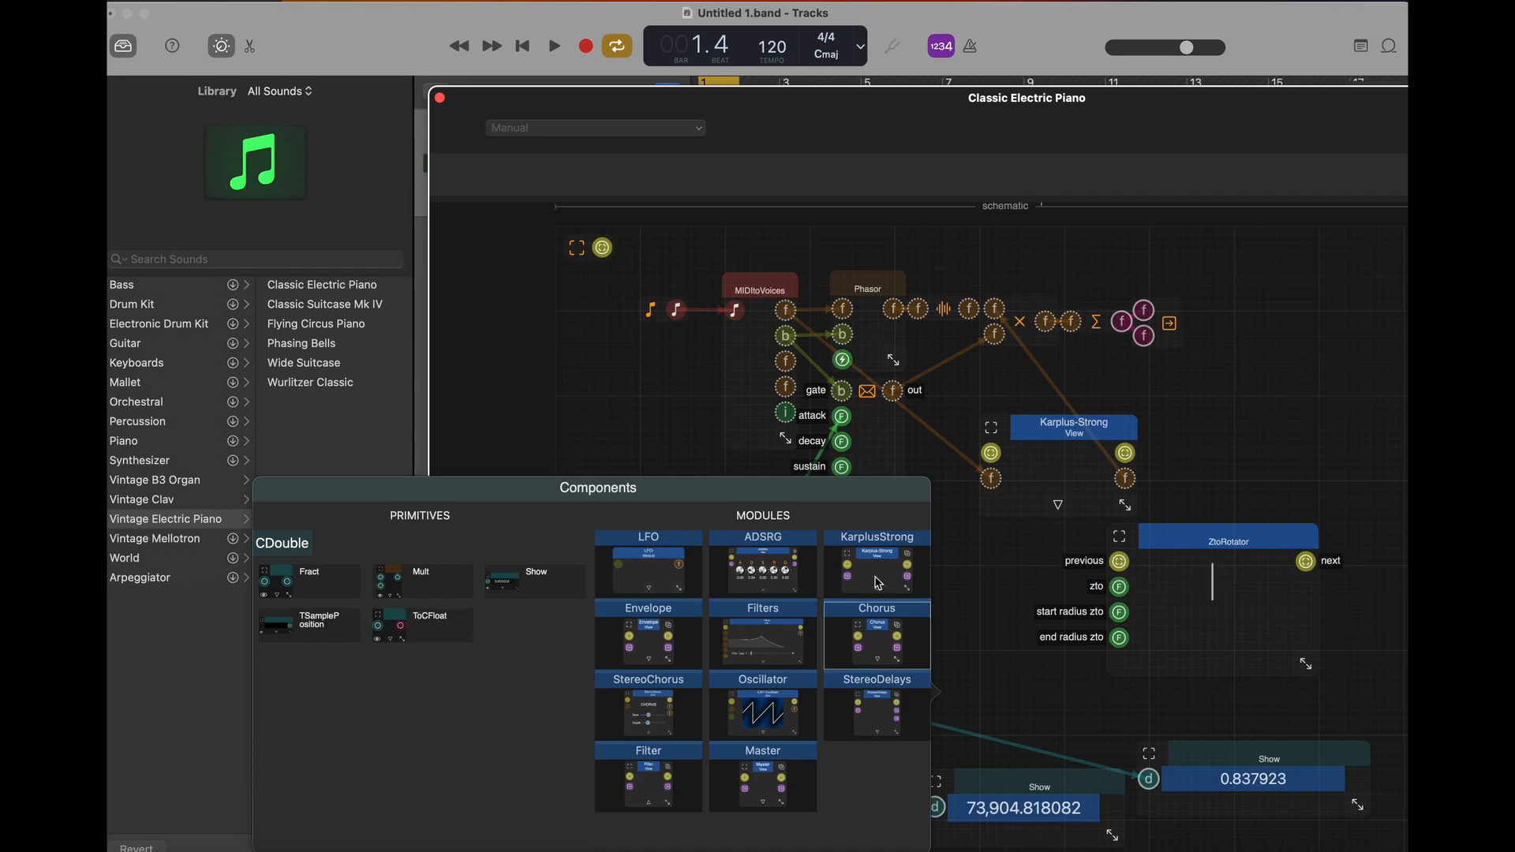
{"action": "left_click", "coordinate": [414, 619]}
{"action": "left_click_drag", "start_coordinate": [920, 687], "coordinate": [932, 668]}
{"action": "left_click_drag", "start_coordinate": [1166, 745], "coordinate": [1168, 770]}
{"action": "left_click_drag", "start_coordinate": [993, 701], "coordinate": [1068, 703]}
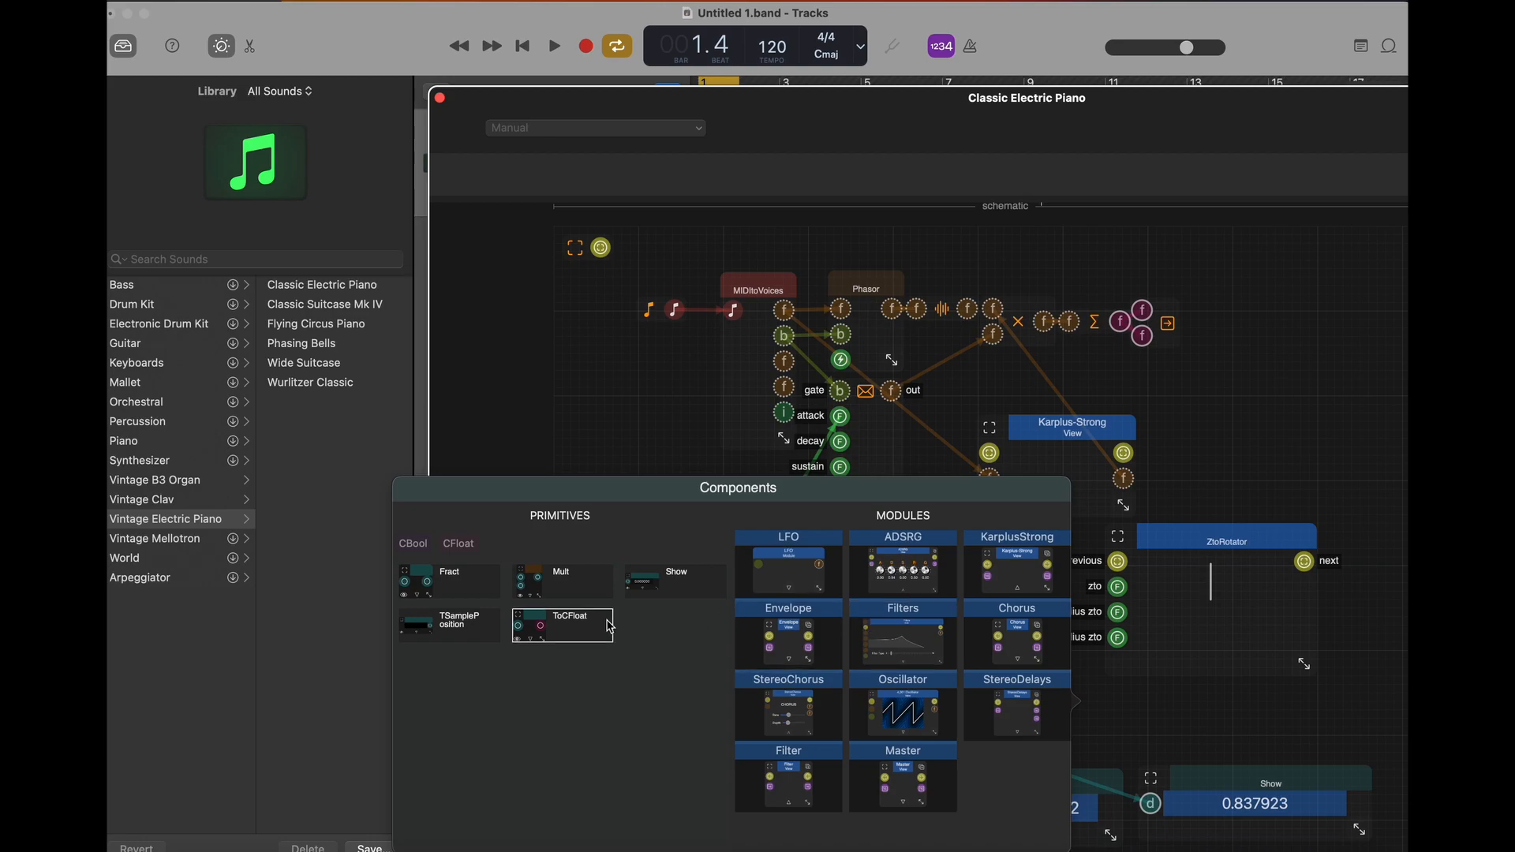
{"action": "left_click", "coordinate": [557, 625]}
{"action": "left_click", "coordinate": [1105, 710]}
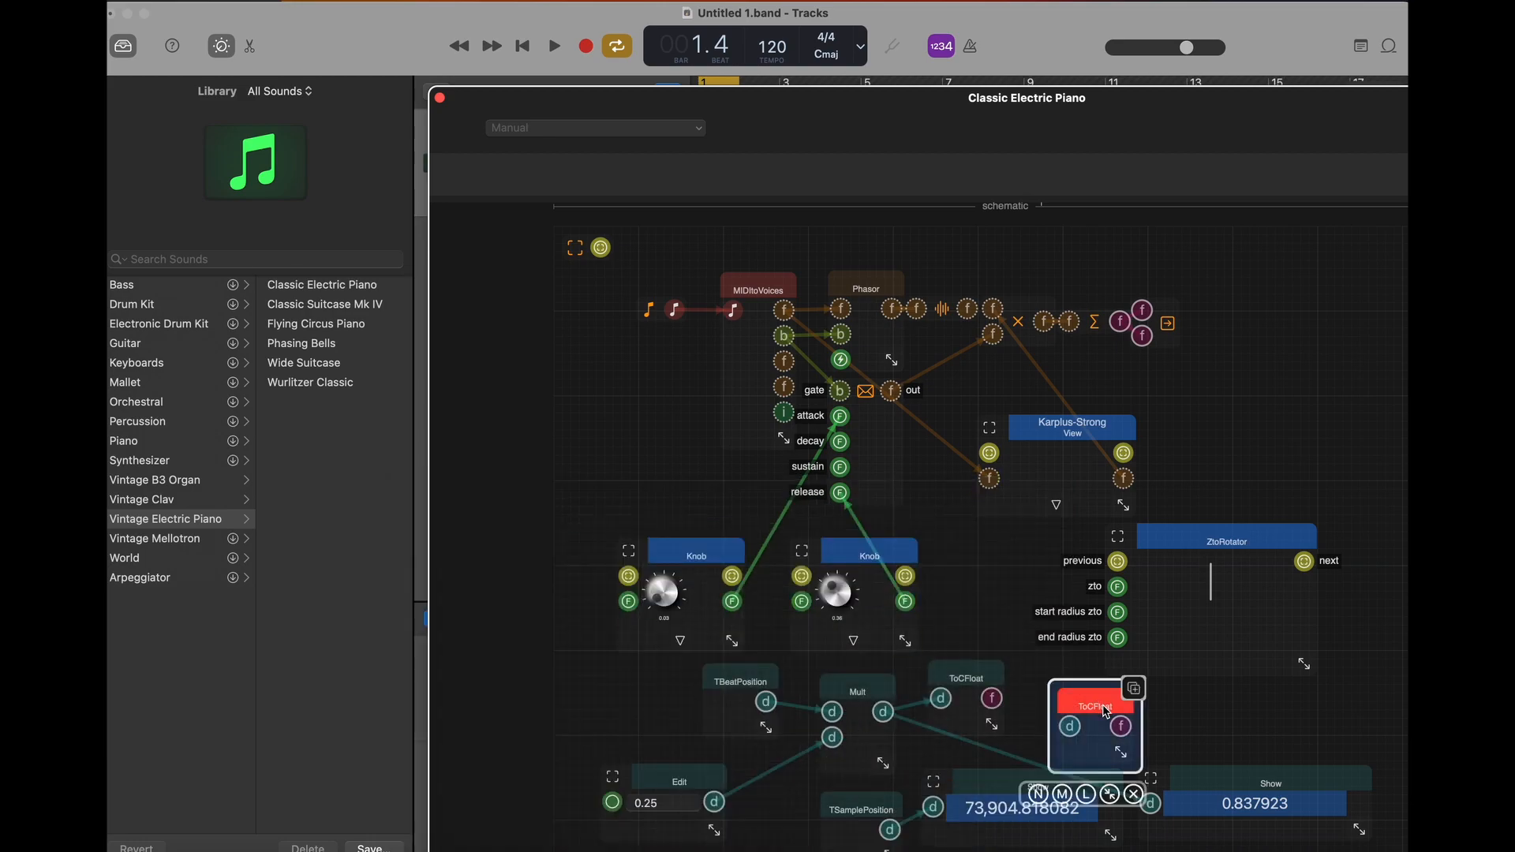
{"action": "left_click", "coordinate": [1134, 794]}
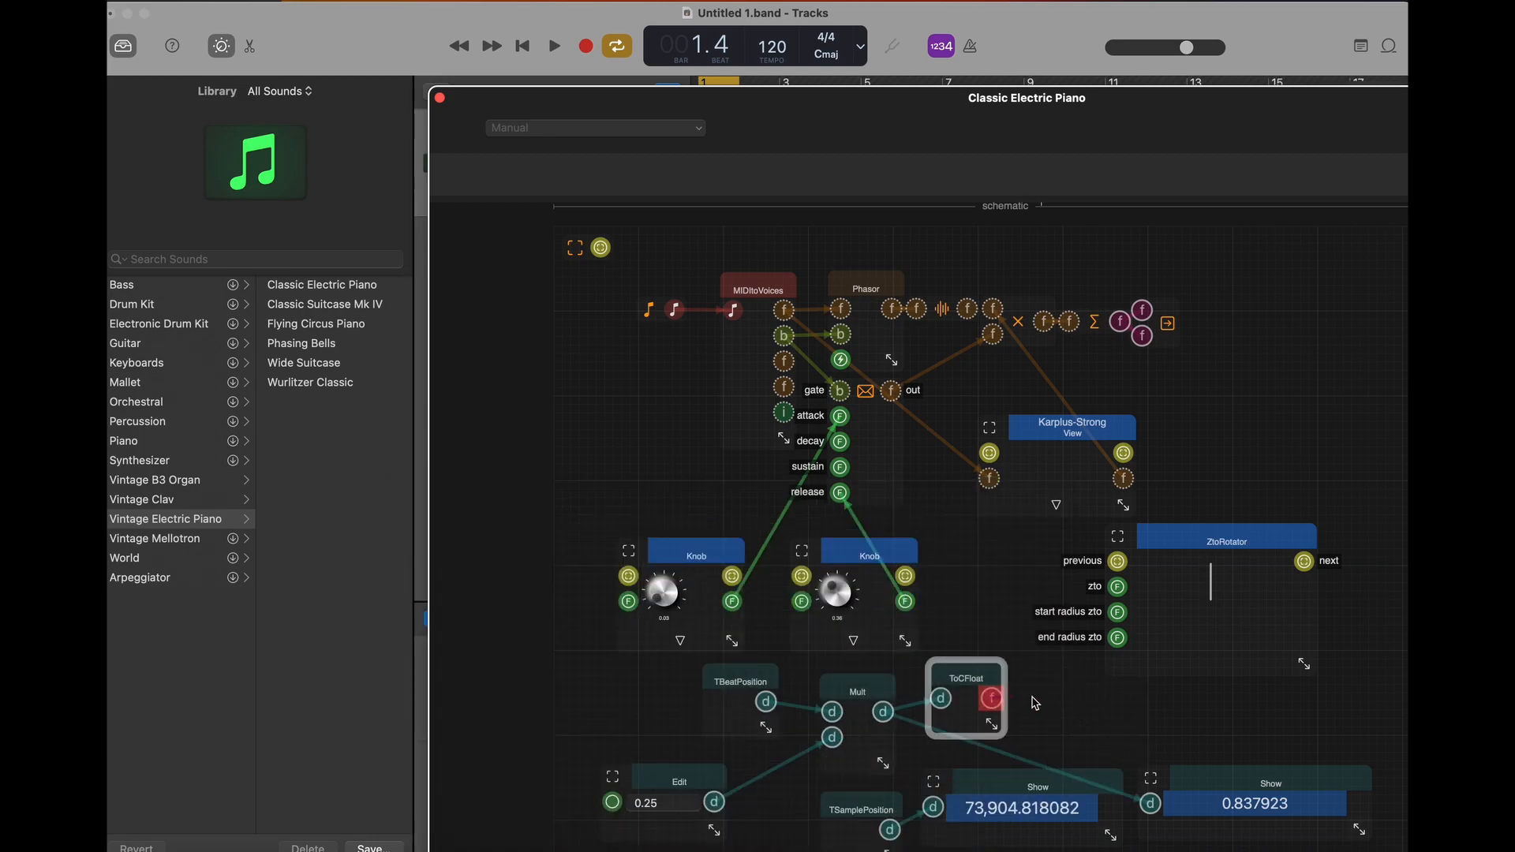
- Feed ToCFloat's output into a new CFloat ToEFloat component and connect its output to ZtoRotator's zto input
{"action": "left_click_drag", "start_coordinate": [1023, 703], "coordinate": [1048, 701]}
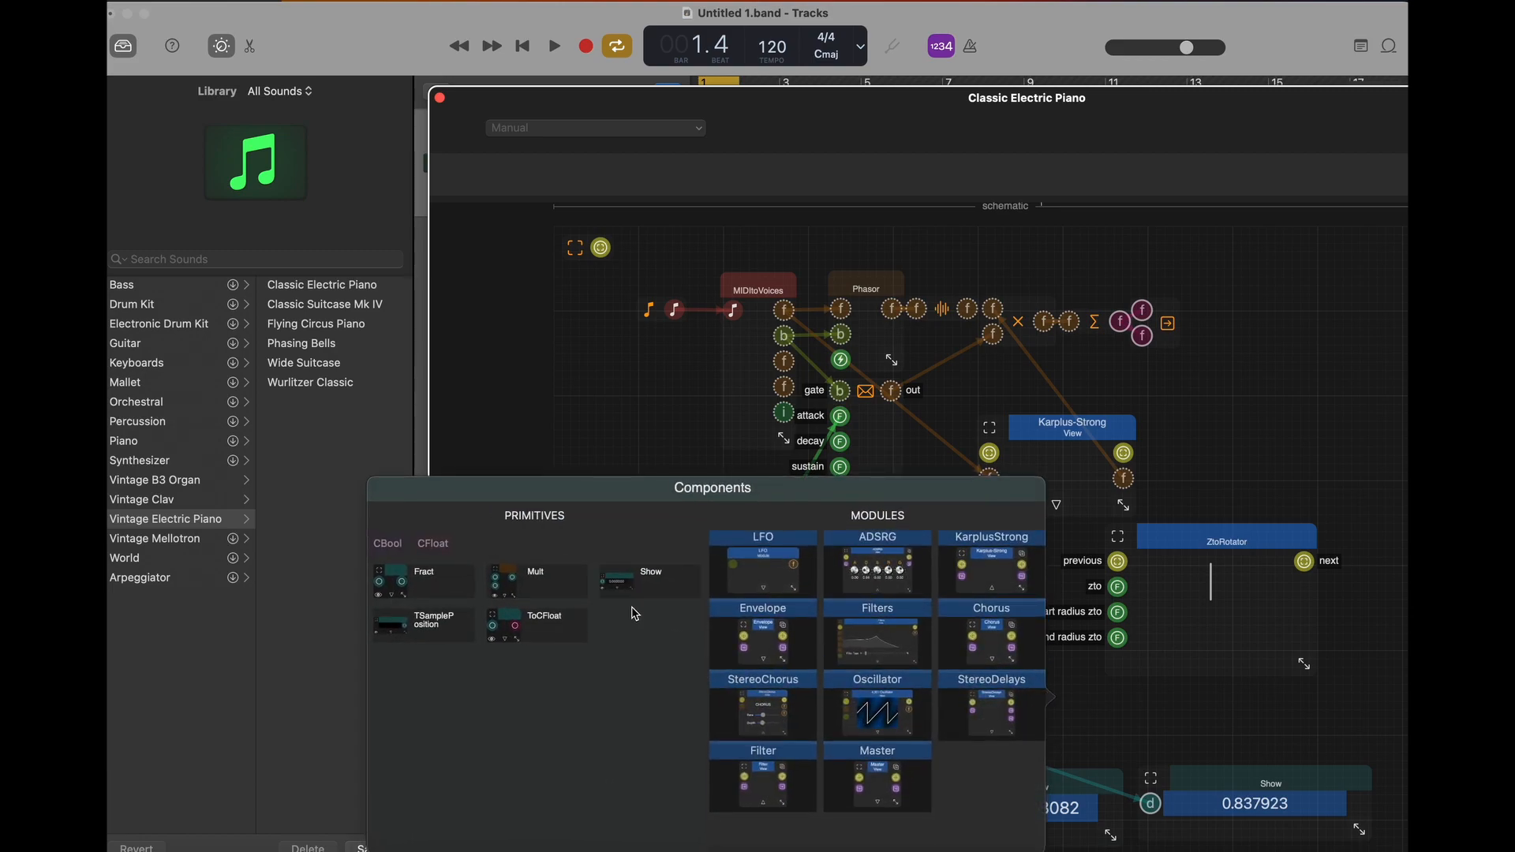
{"action": "left_click", "coordinate": [434, 543]}
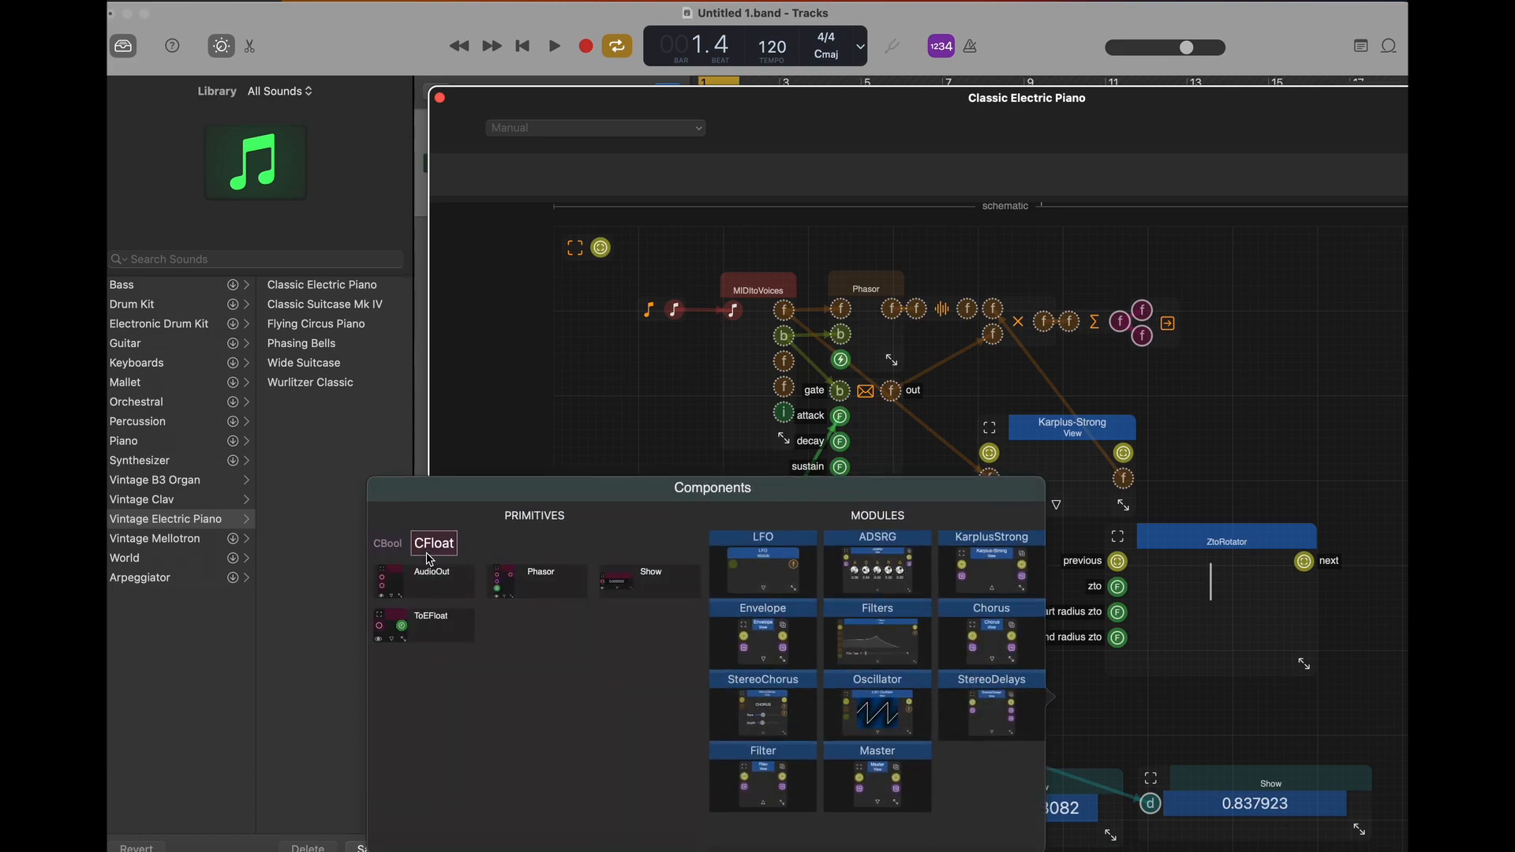
{"action": "left_click", "coordinate": [426, 623]}
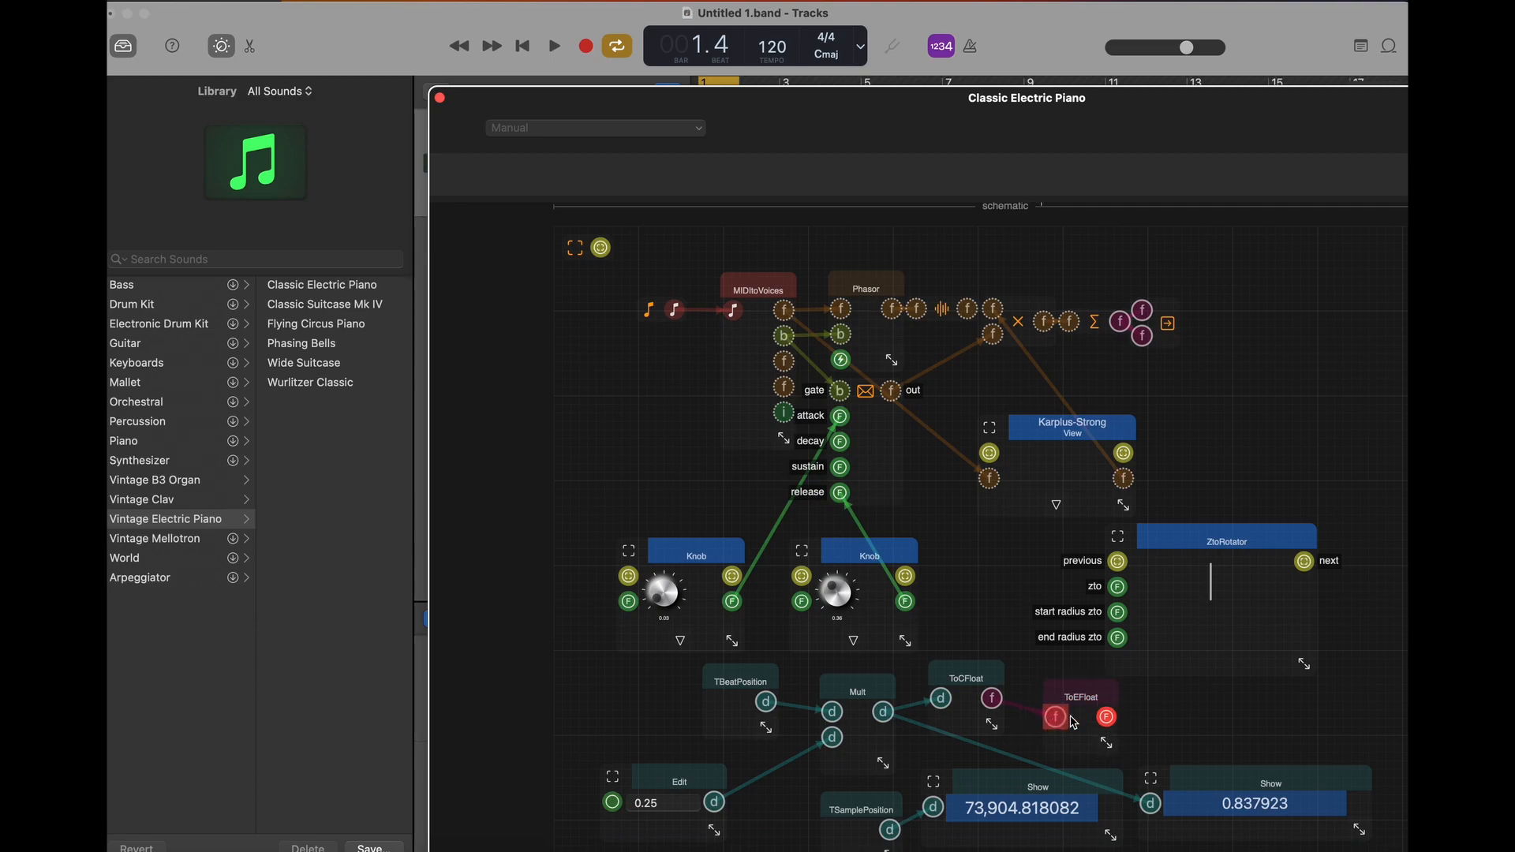
{"action": "left_click_drag", "start_coordinate": [1106, 717], "coordinate": [1116, 591]}
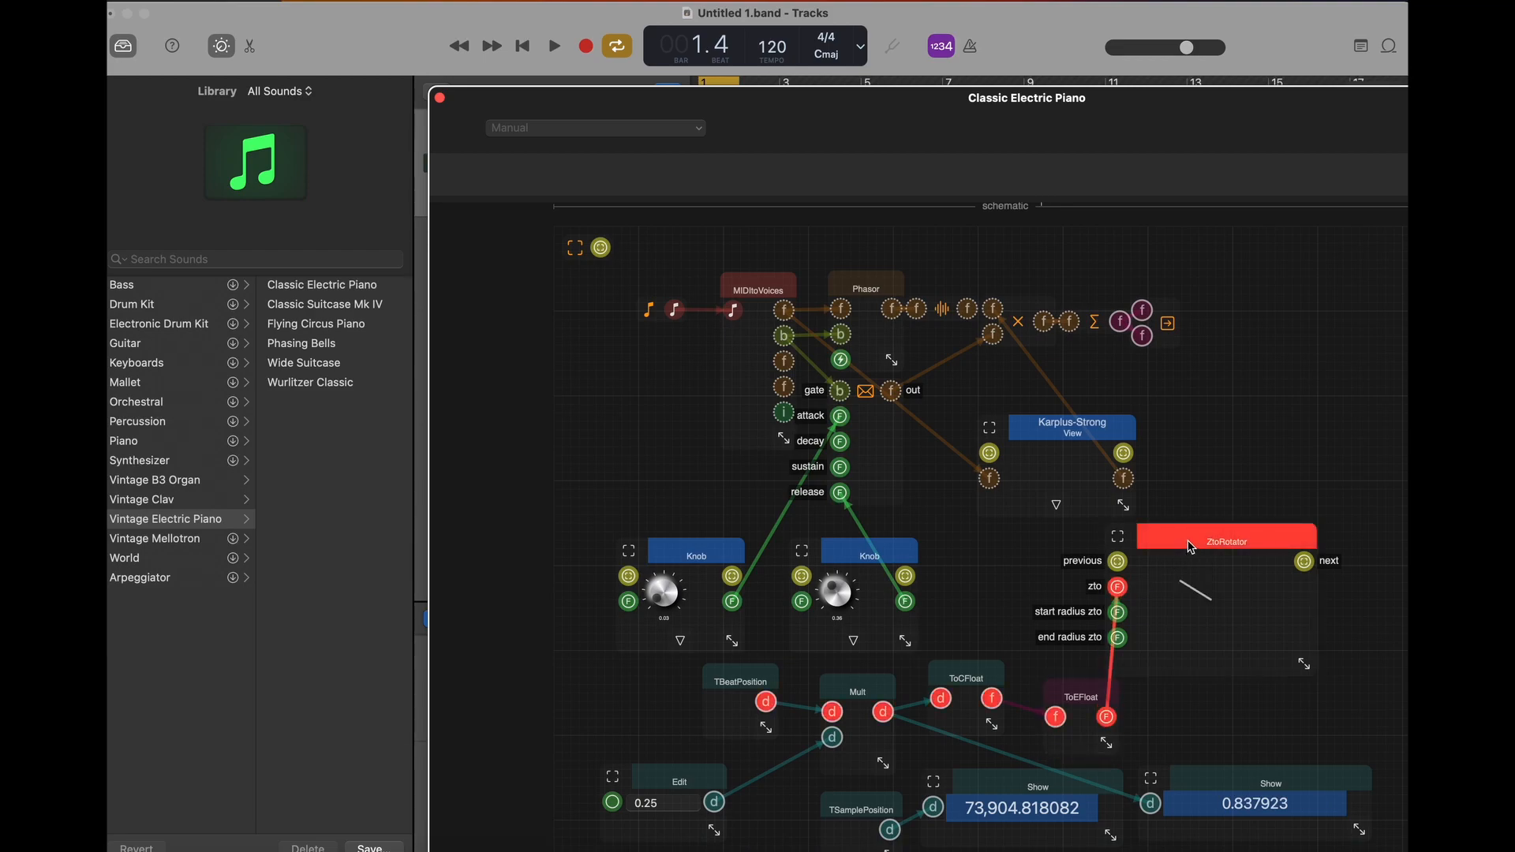
- Move ZtoRotator farther from the converters and place ToEFloat above ToCFloat, next to the rotator's zto input
{"action": "left_click_drag", "start_coordinate": [1192, 545], "coordinate": [1244, 530]}
{"action": "left_click_drag", "start_coordinate": [1081, 691], "coordinate": [1044, 567]}
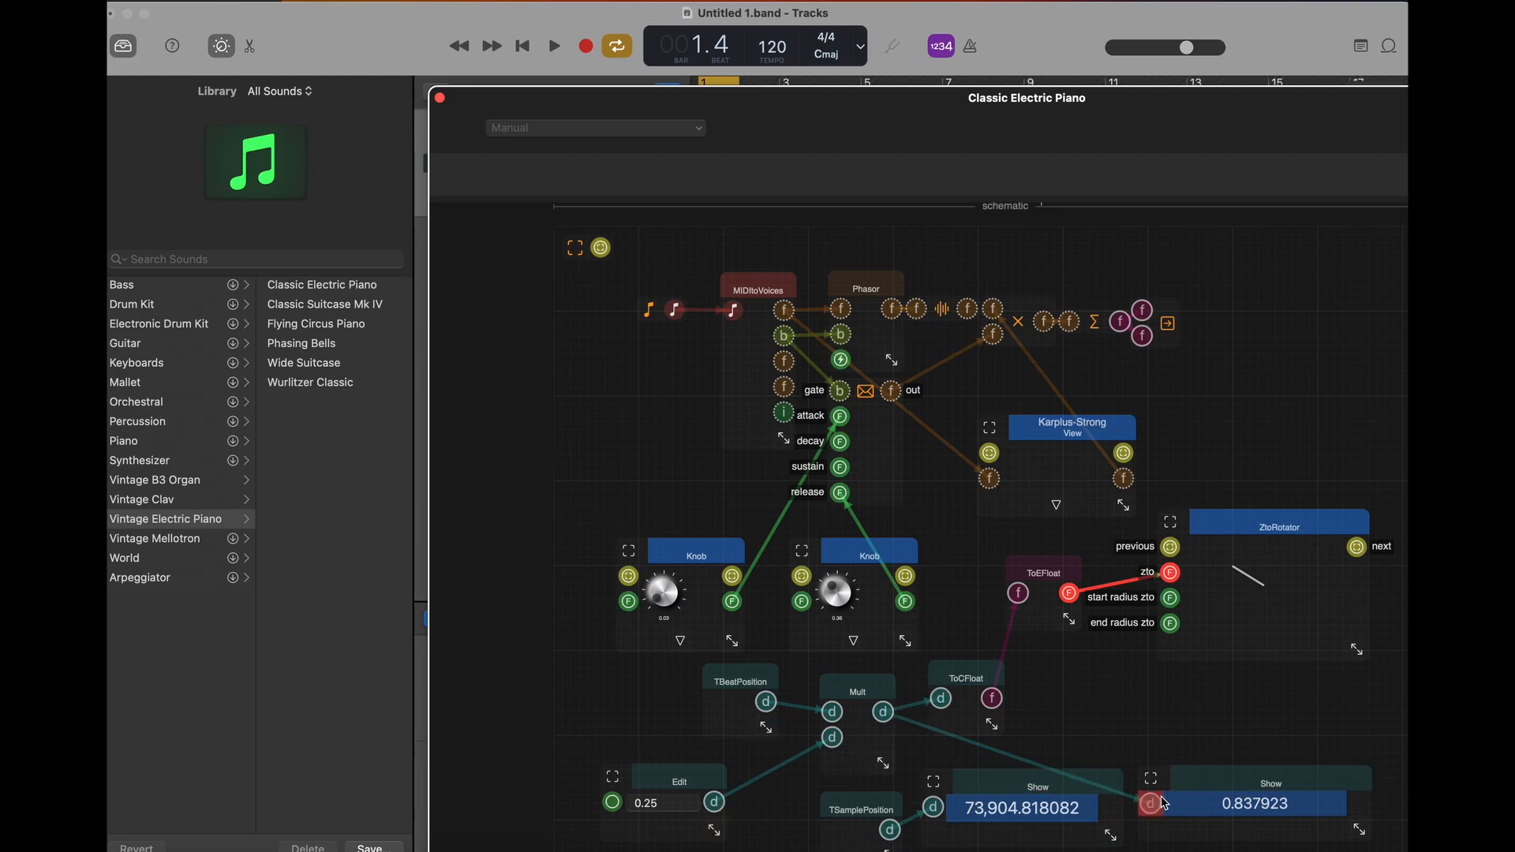
{"action": "left_click_drag", "start_coordinate": [989, 703], "coordinate": [1071, 700]}
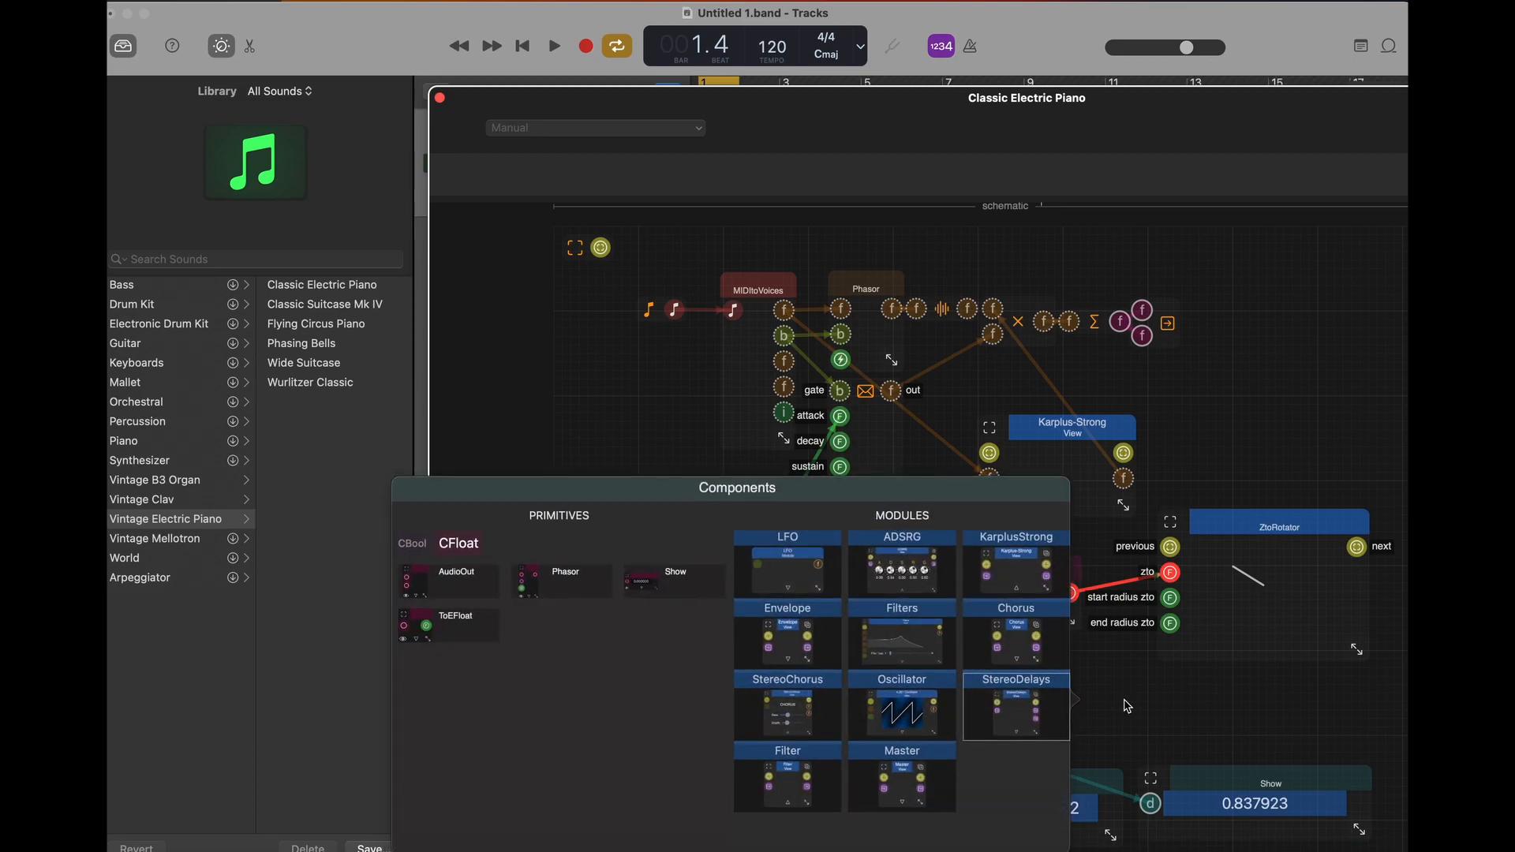
{"action": "left_click", "coordinate": [1128, 706]}
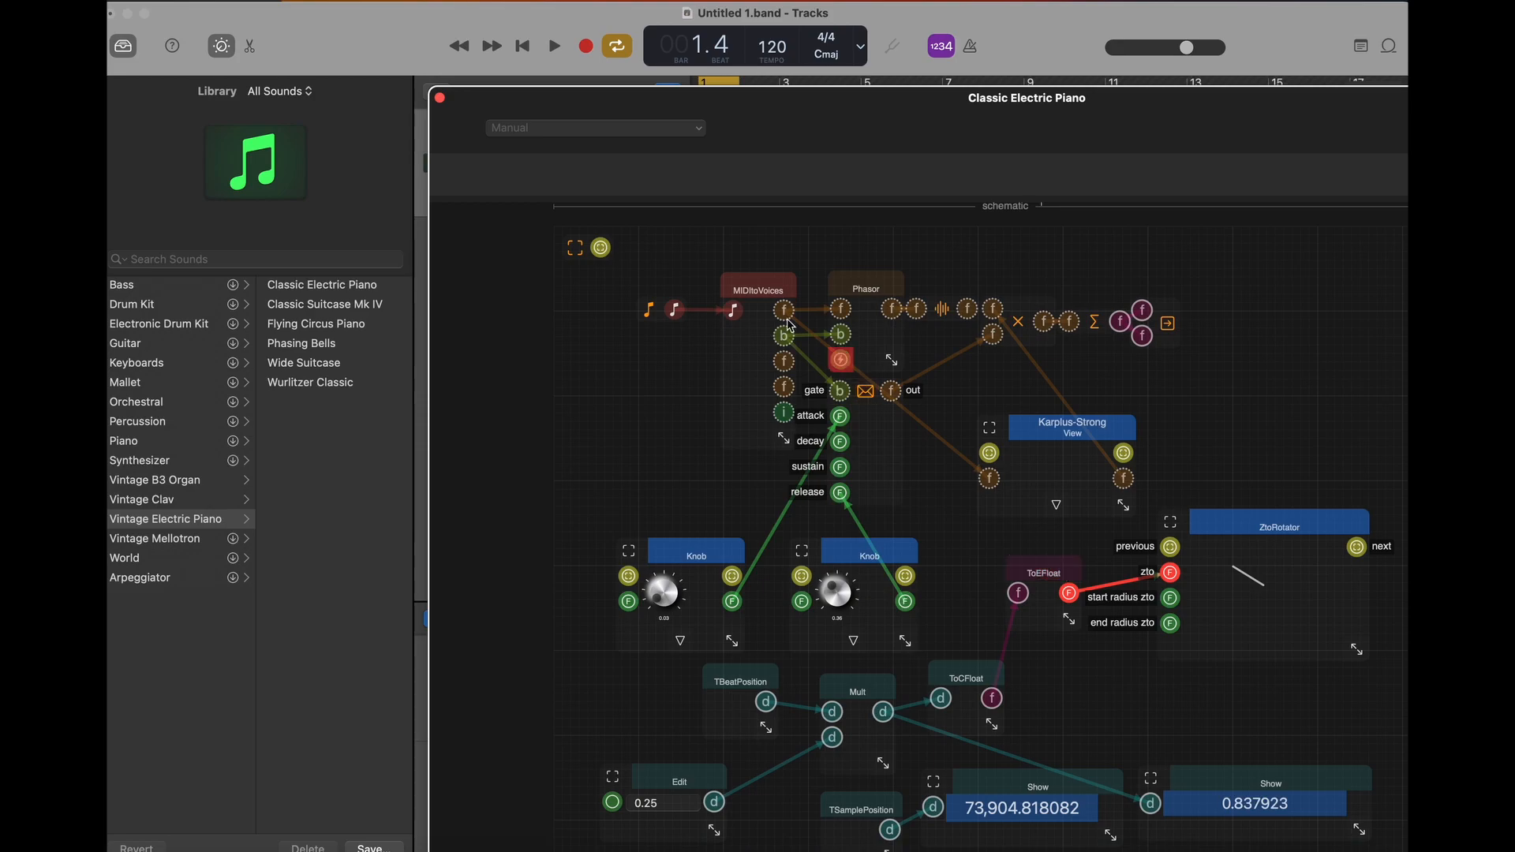
- Play the loop and try Edit multipliers of 0.125, 0.25 and finally 1 on the rotator, then stop playback
{"action": "key", "text": "space"}
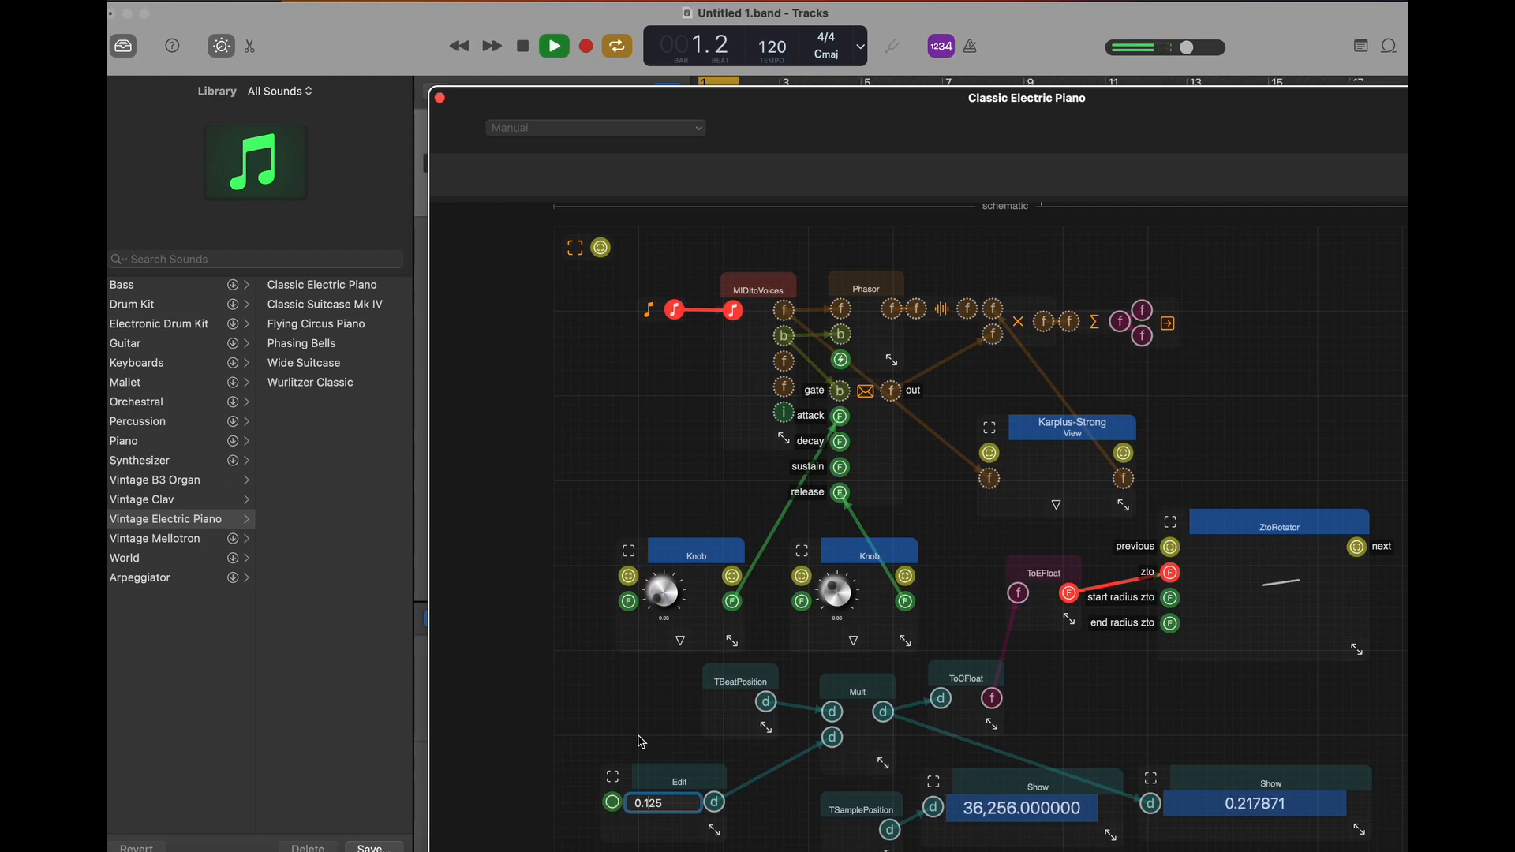
{"action": "key", "text": "BackSpace"}
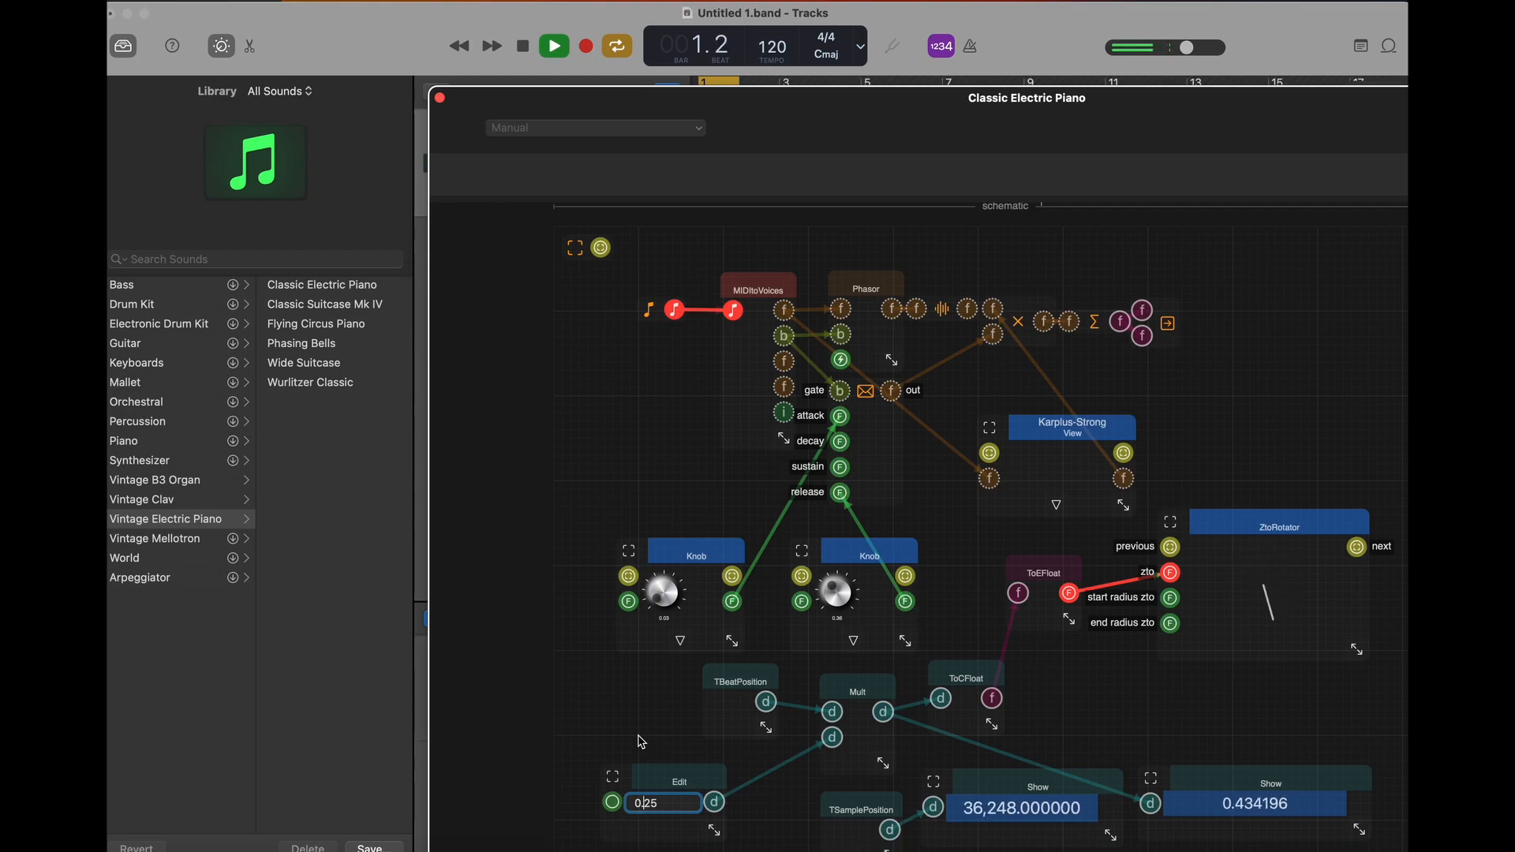
{"action": "key", "text": "Right"}
{"action": "key", "text": "BackSpace"}
{"action": "key", "text": "BackSpace"}
{"action": "key", "text": "BackSpace"}
{"action": "key", "text": "BackSpace"}
{"action": "type", "text": "1"}
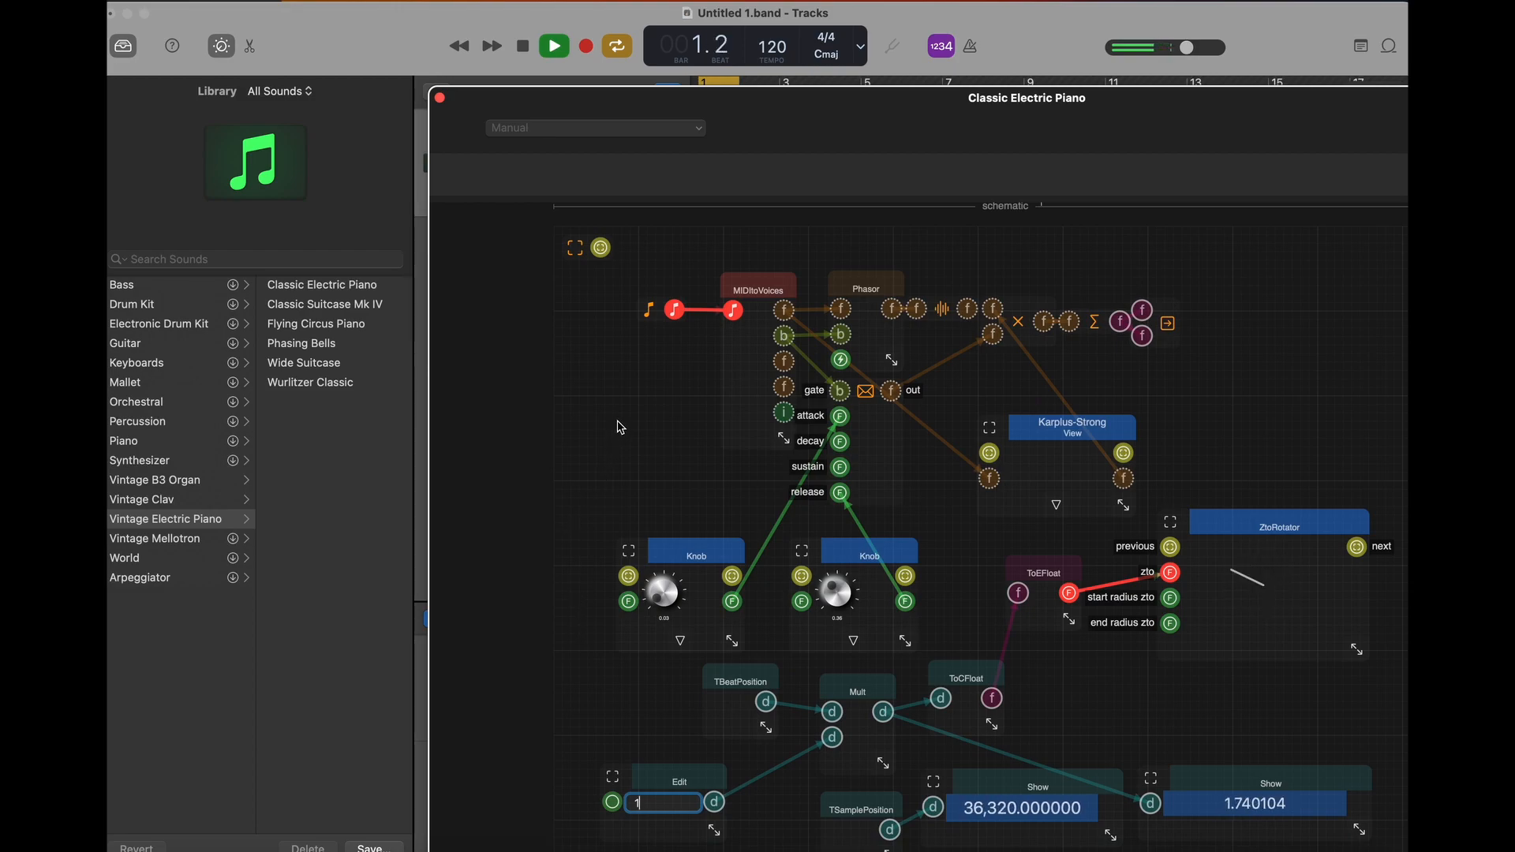
{"action": "key", "text": "space"}
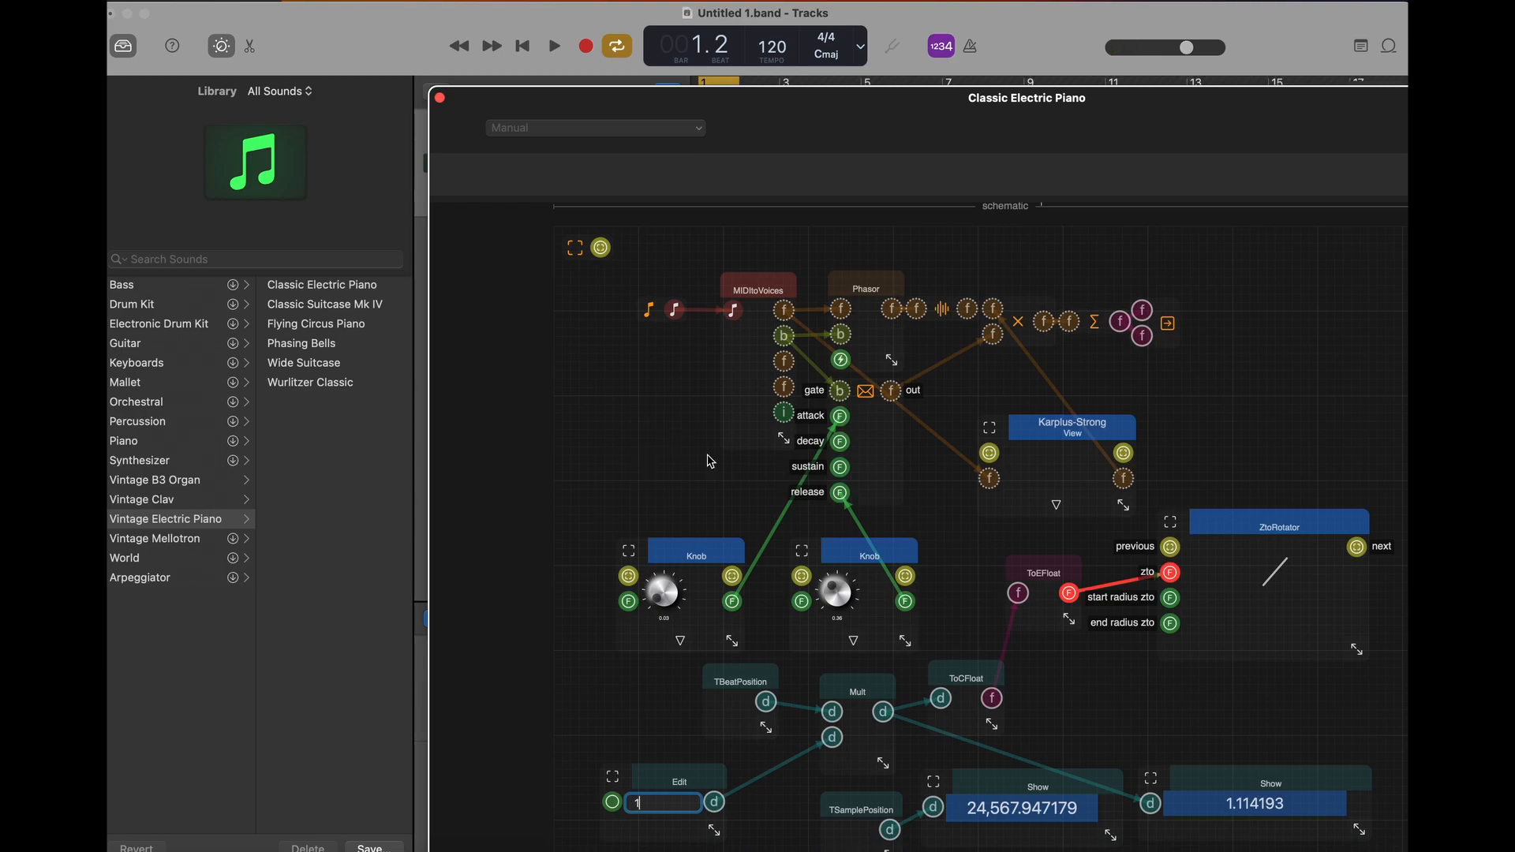
- Add a CDouble TTempo component below Edit, connect it to a new Show component, and widen that display to fit its value
{"action": "scroll", "coordinate": [836, 747], "scroll_direction": "down", "scroll_amount": 5}
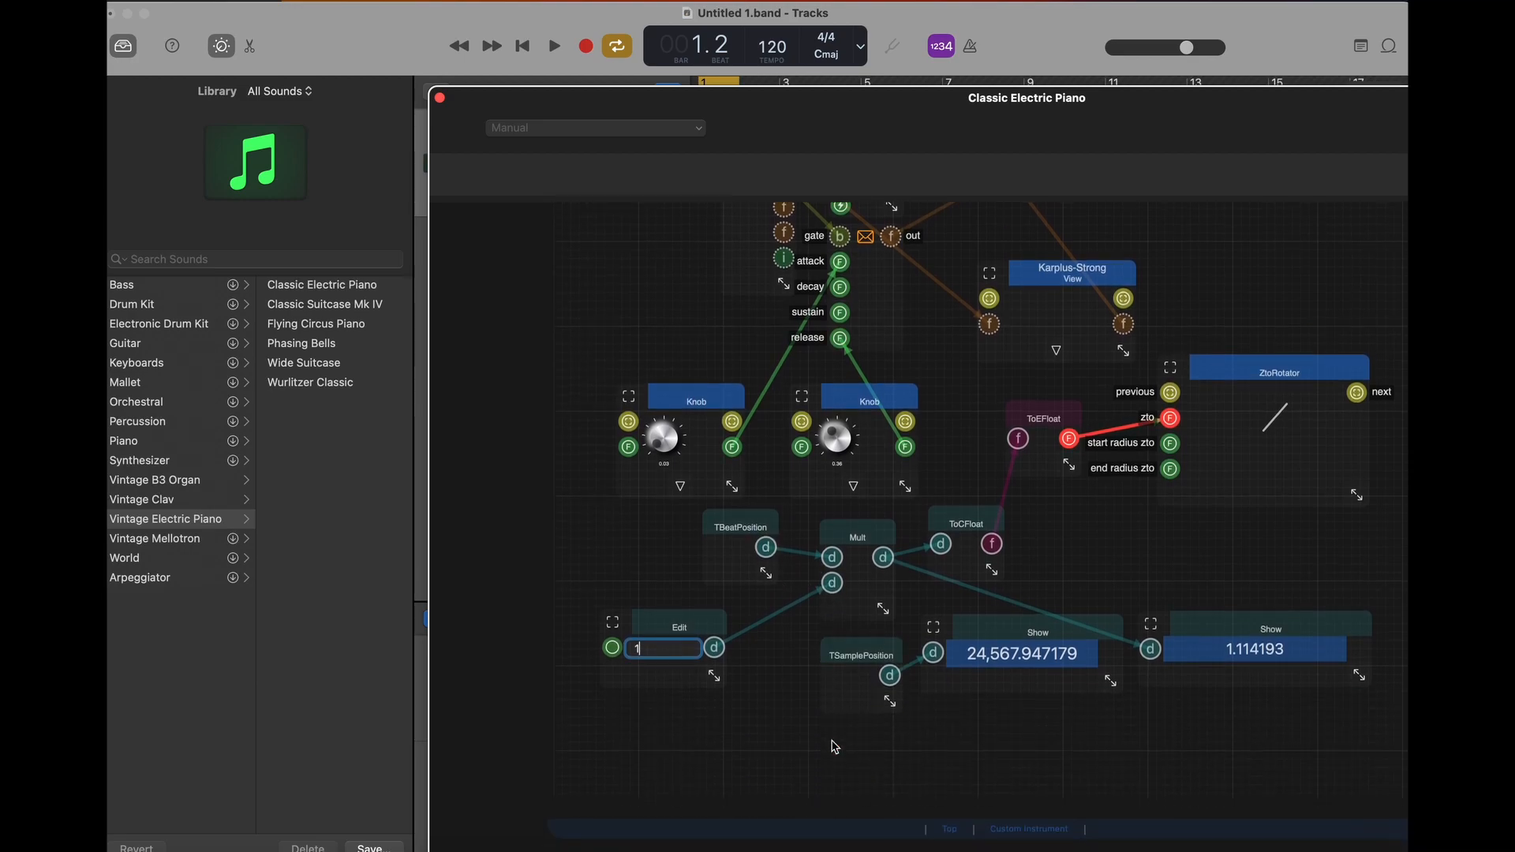
{"action": "double_click", "coordinate": [744, 726]}
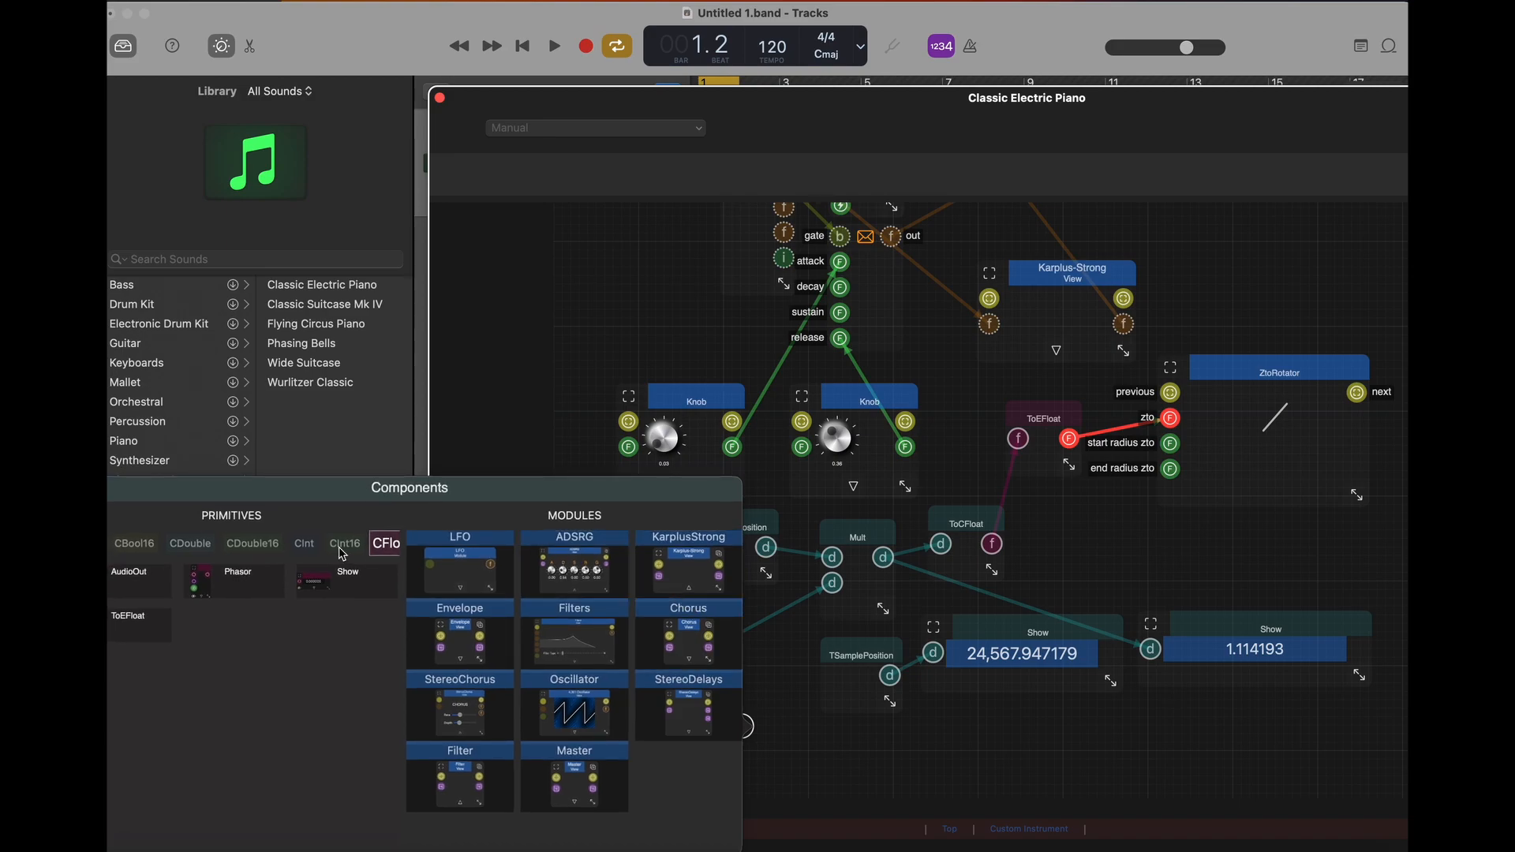
{"action": "left_click", "coordinate": [185, 550]}
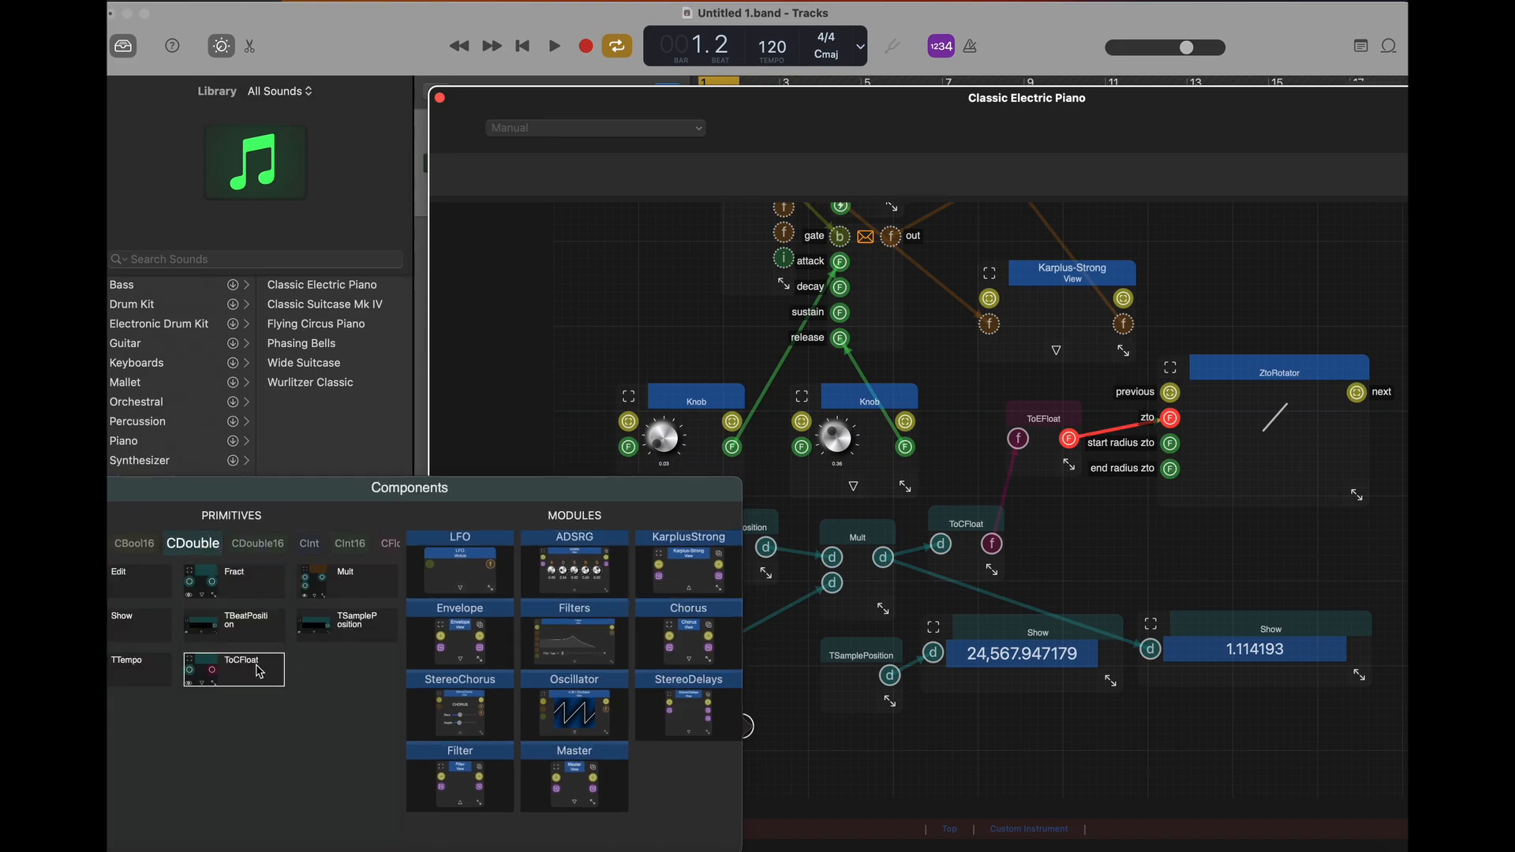
{"action": "left_click", "coordinate": [133, 667]}
{"action": "left_click_drag", "start_coordinate": [792, 751], "coordinate": [932, 765]}
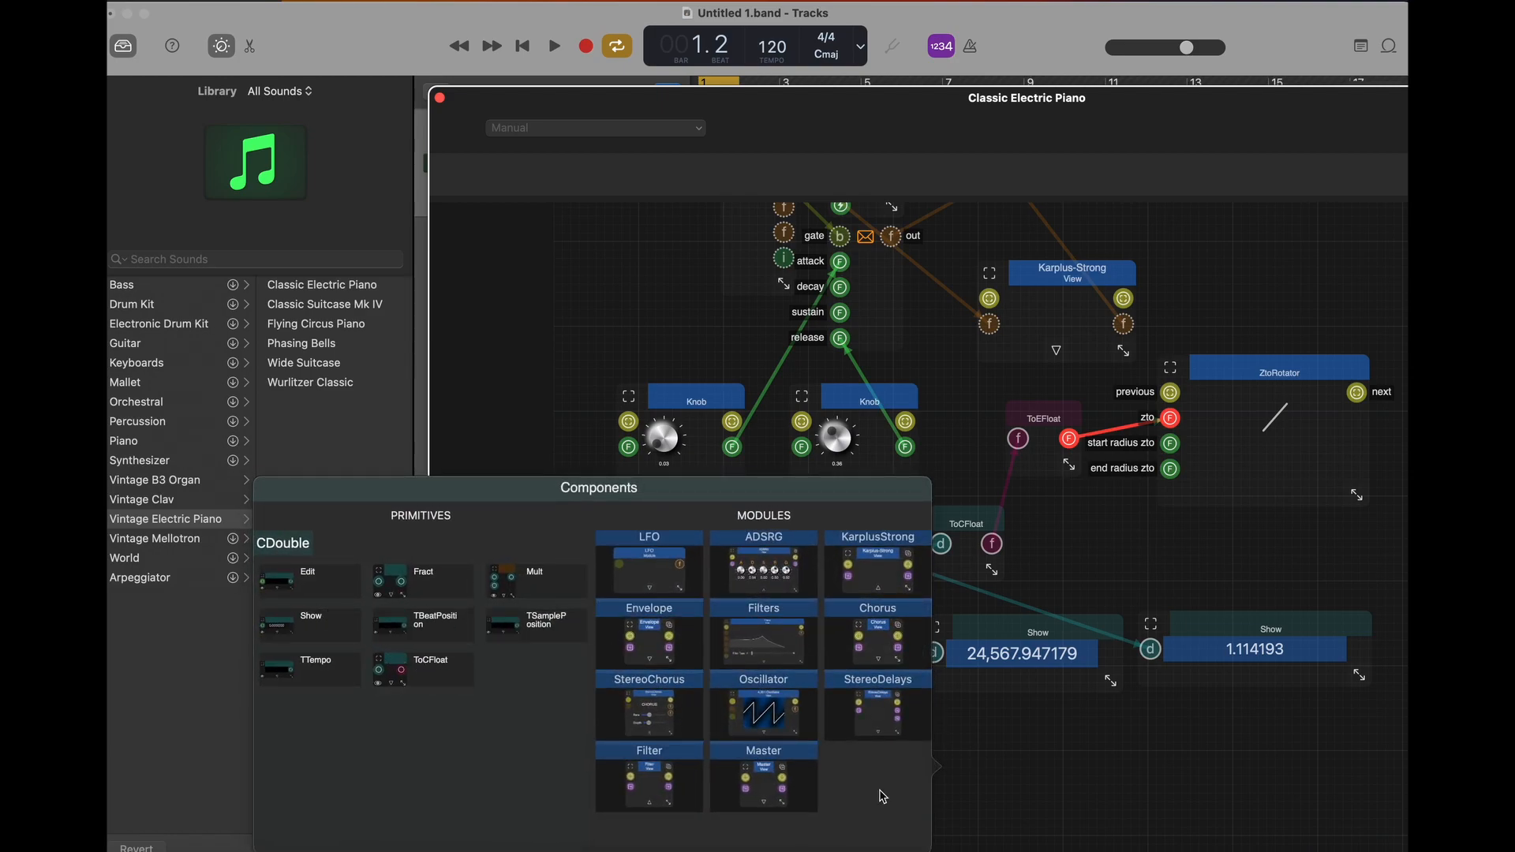
{"action": "left_click", "coordinate": [311, 625]}
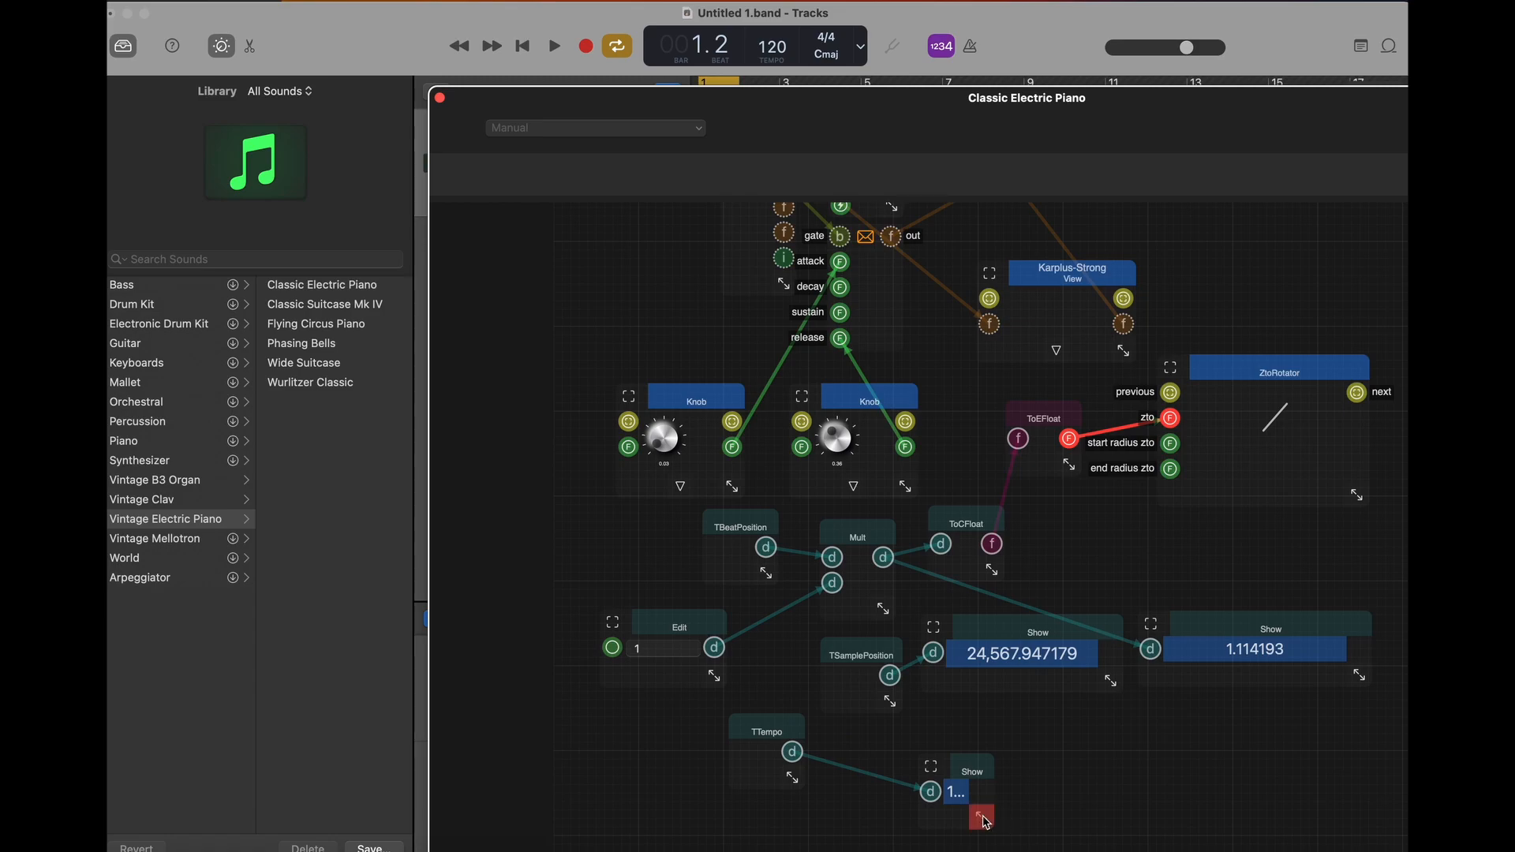
{"action": "left_click_drag", "start_coordinate": [1002, 825], "coordinate": [1102, 821]}
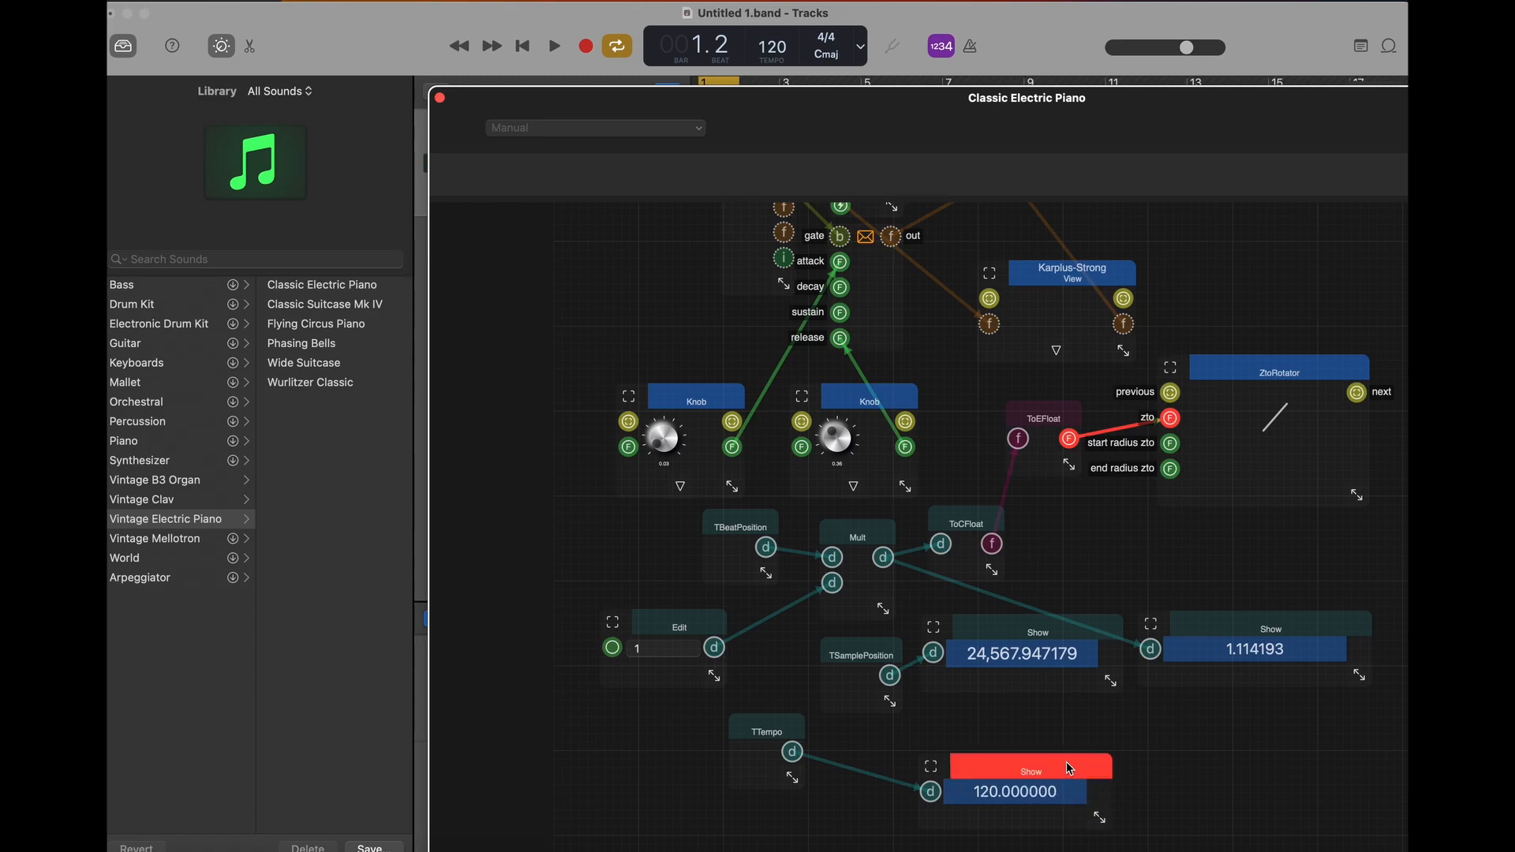
- Lower the project tempo to 103 to check that the tempo Show display follows it
{"action": "left_click", "coordinate": [777, 44]}
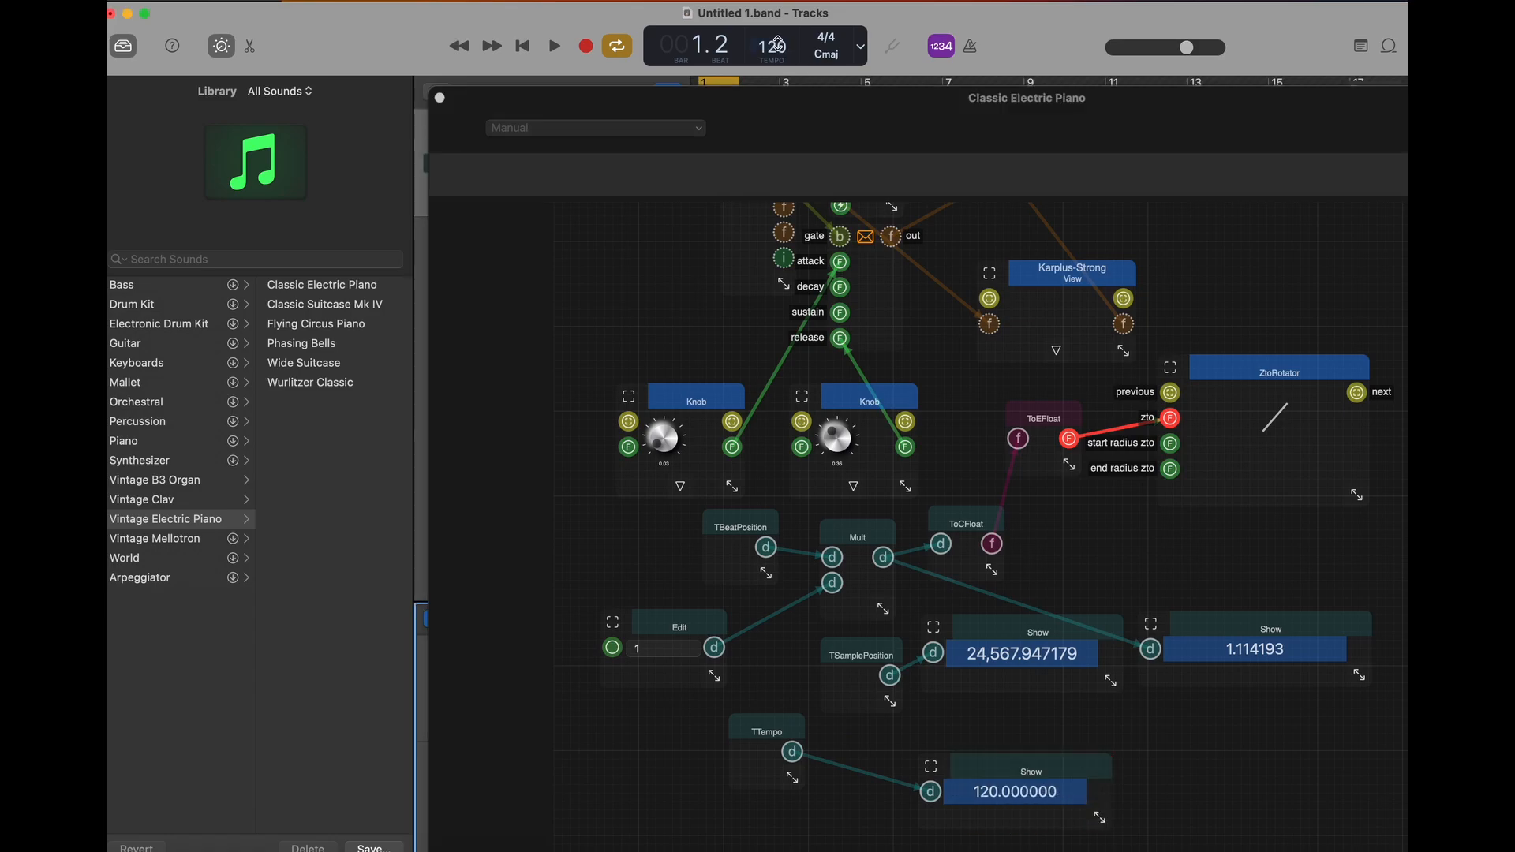
{"action": "left_click_drag", "start_coordinate": [777, 43], "coordinate": [777, 57]}
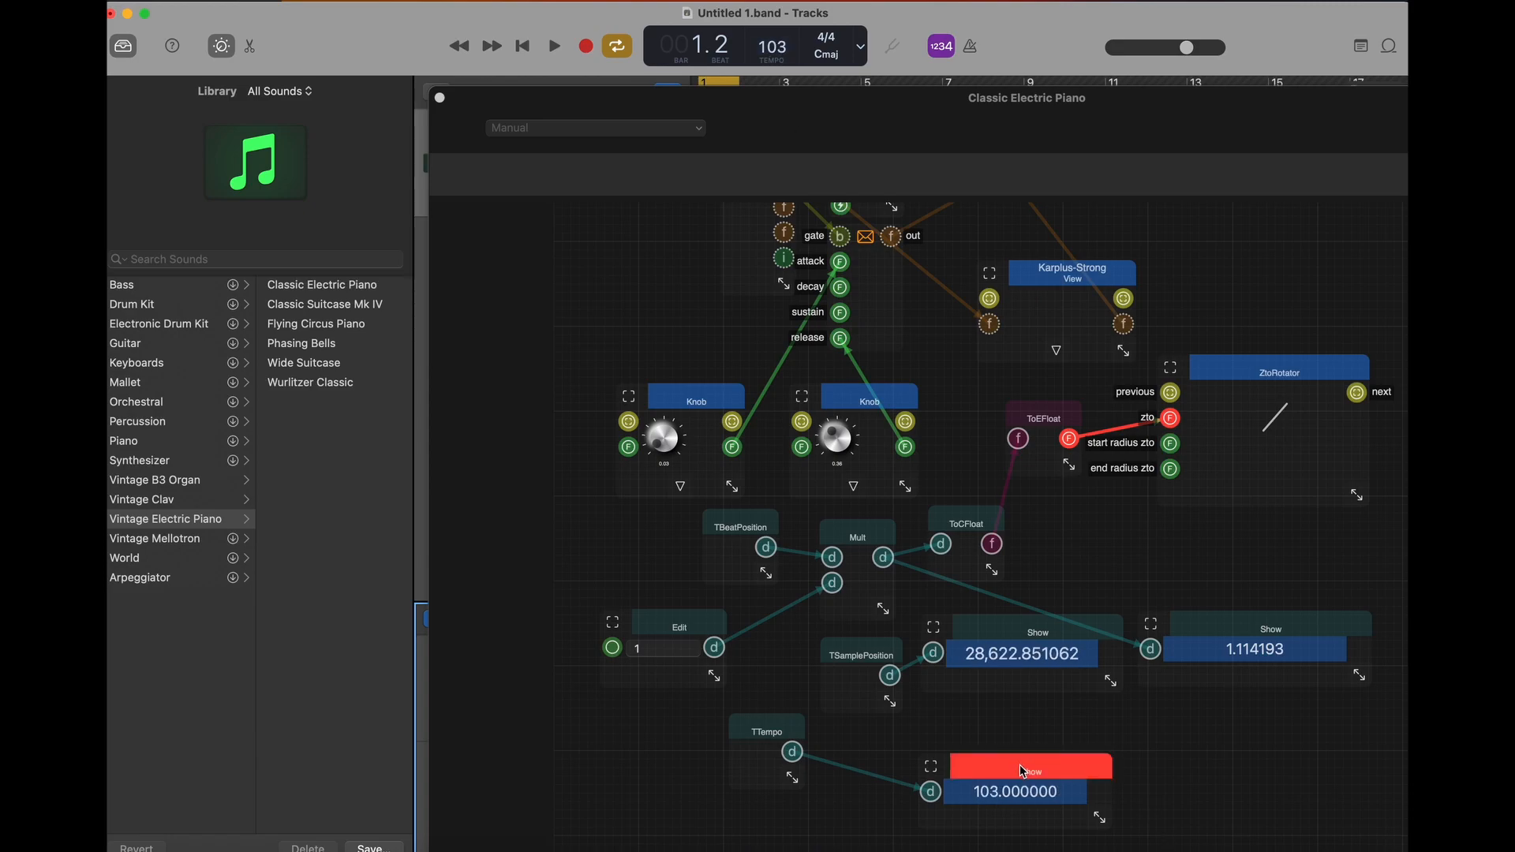